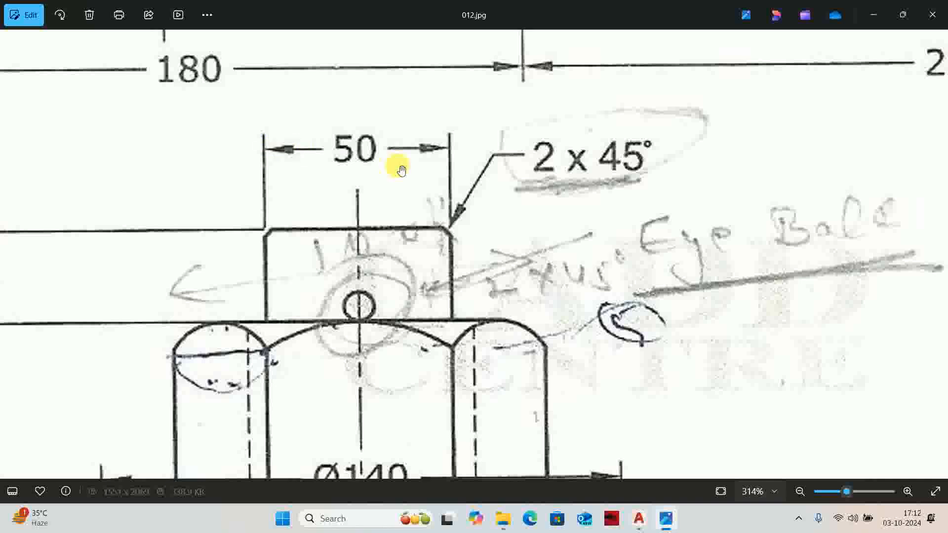
Step: Check the reference image 012.jpg, switch to AutoCAD and erase everything in the existing drawing
scroll(346, 159, down, 5)
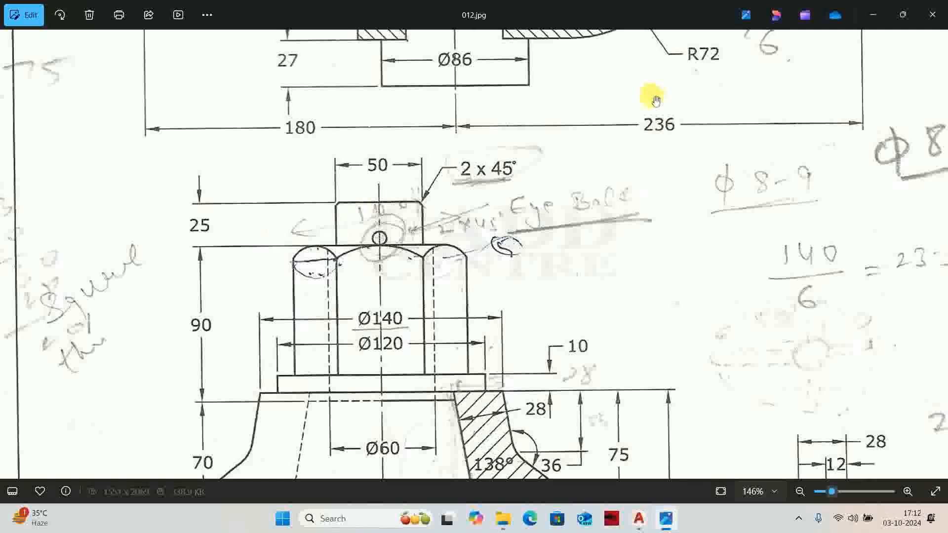
key(alt+Tab)
key(alt+Tab)
key(alt+Tab)
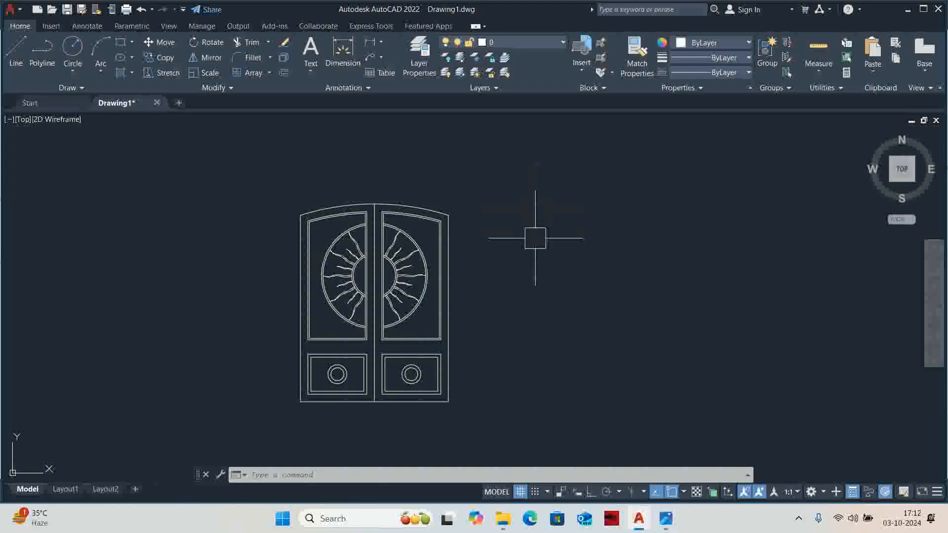
key(ctrl+a)
key(Delete)
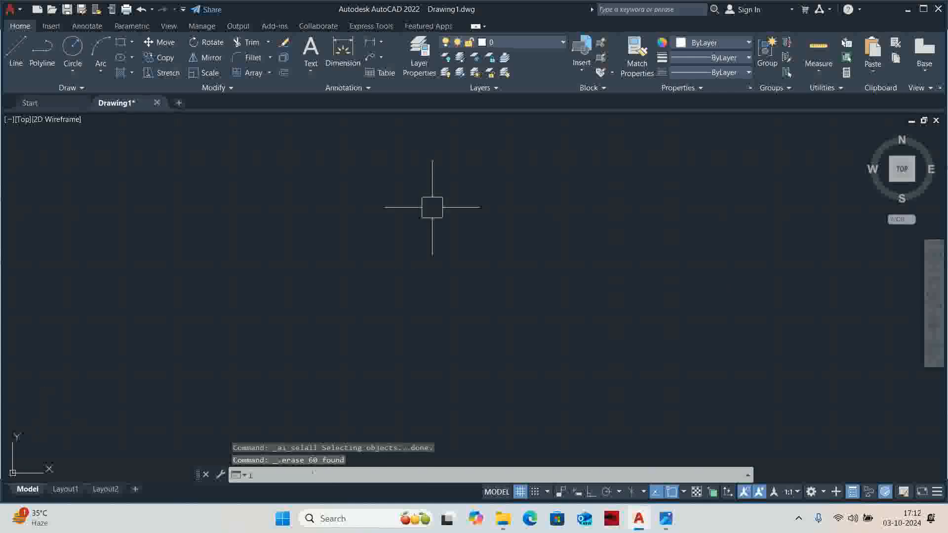
Step: Draw one horizontal and one vertical construction line crossing in the middle of the empty drawing
text(xl)
key(Return)
text(h)
key(Return)
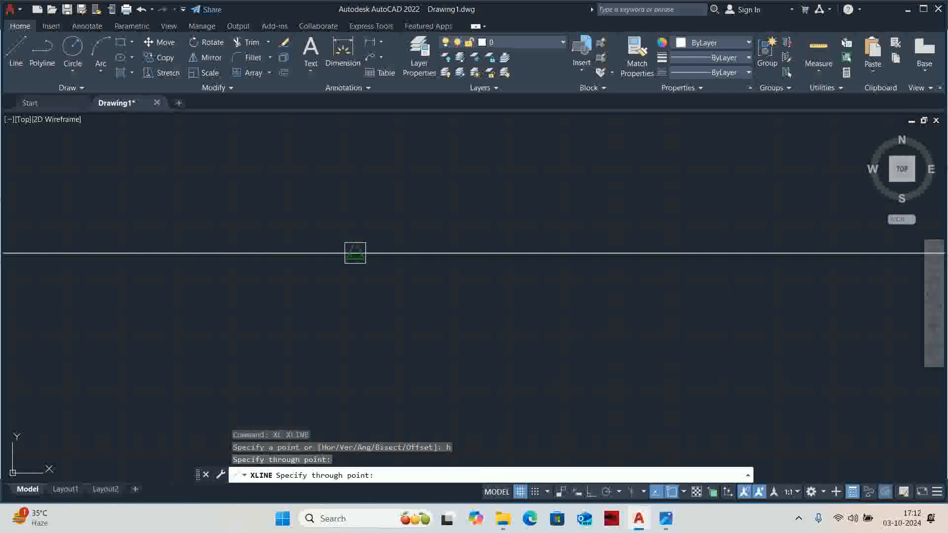
click(355, 253)
key(Return)
key(Return)
text(v)
key(Return)
click(371, 254)
key(Escape)
key(Escape)
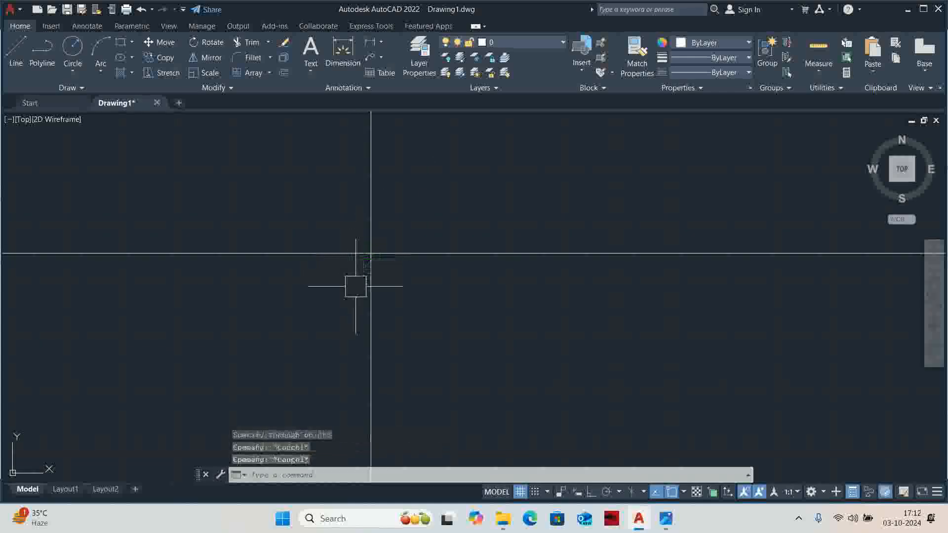
Step: Trim away the part of the vertical construction line above the horizontal line
key(Escape)
text(tr)
key(Return)
drag(371, 265, 381, 205)
key(Escape)
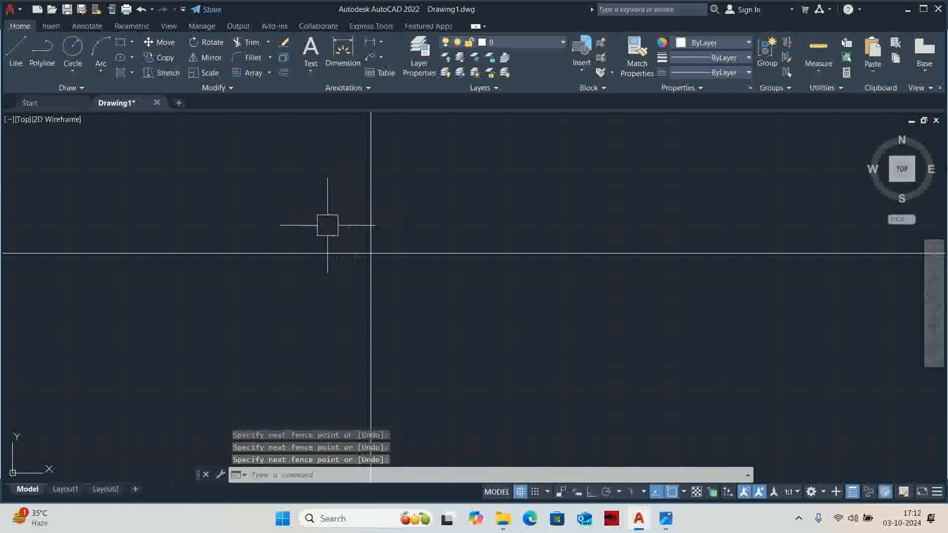
text(tr)
key(Return)
key(Escape)
key(Escape)
Step: Offset the vertical line by 25 to both sides and the horizontal line by 25 downward
text(o)
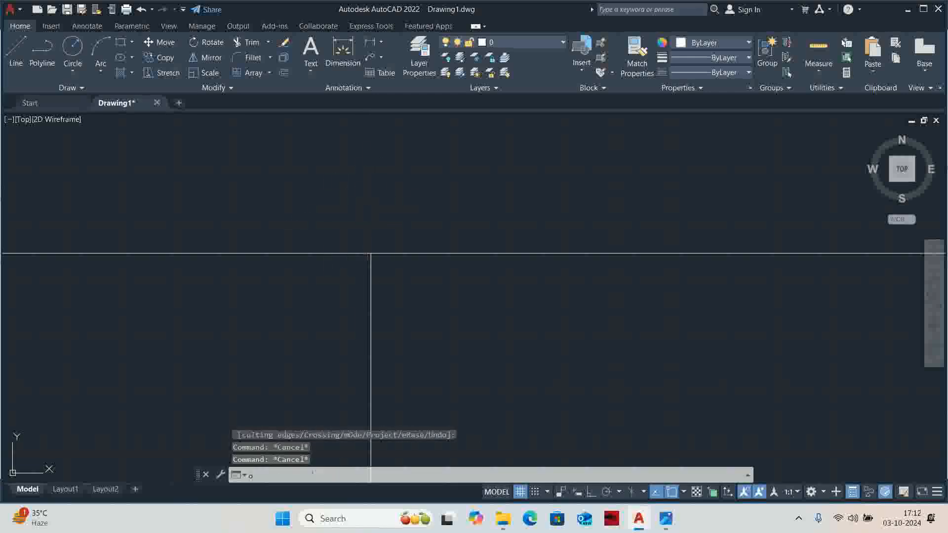
key(Return)
text(25)
key(Return)
click(370, 294)
click(323, 314)
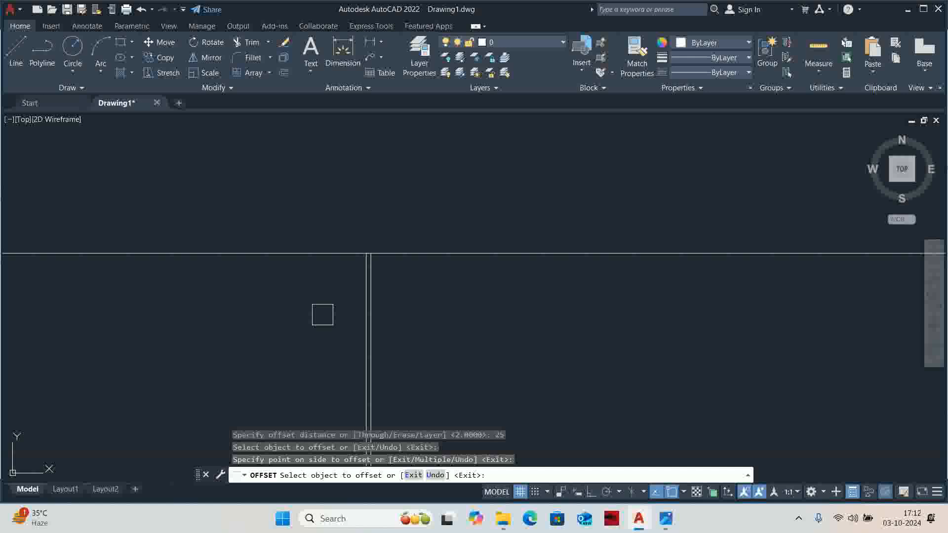
scroll(354, 267, up, 9)
click(449, 226)
click(523, 206)
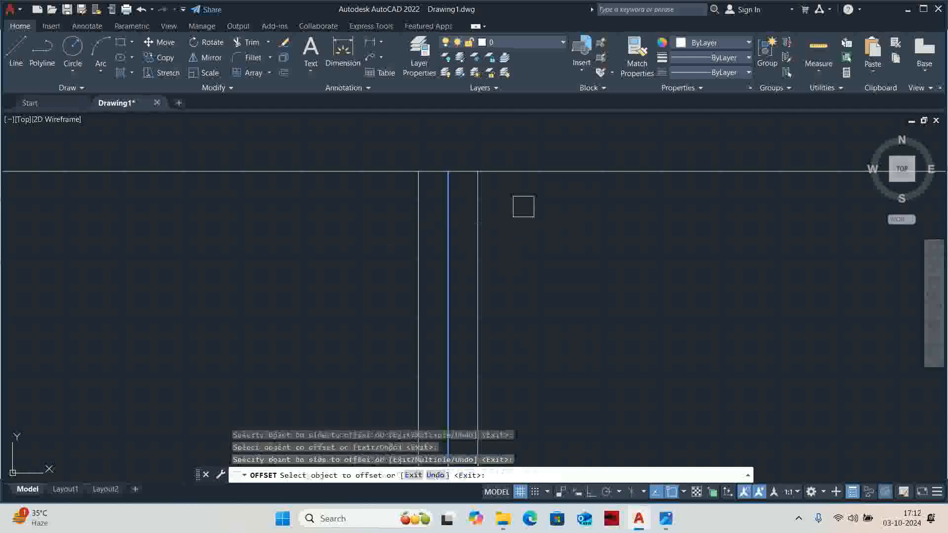
click(522, 172)
click(497, 262)
key(Escape)
key(Escape)
Step: Trim the upper horizontal line where it extends beyond the two outer vertical lines
text(tr)
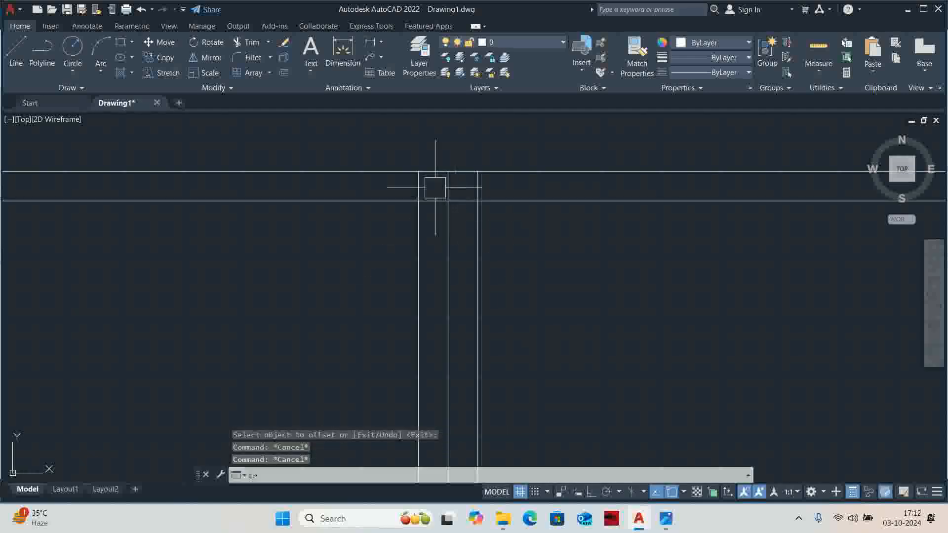
key(Return)
click(407, 172)
scroll(482, 178, up, 6)
key(Escape)
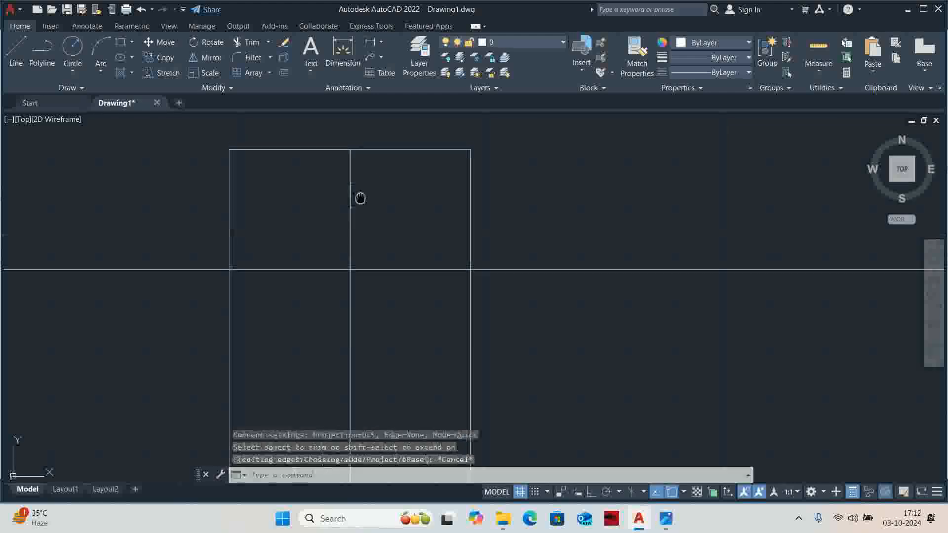
middle_drag(360, 197, 370, 297)
text(cha)
key(Return)
text(d)
key(Return)
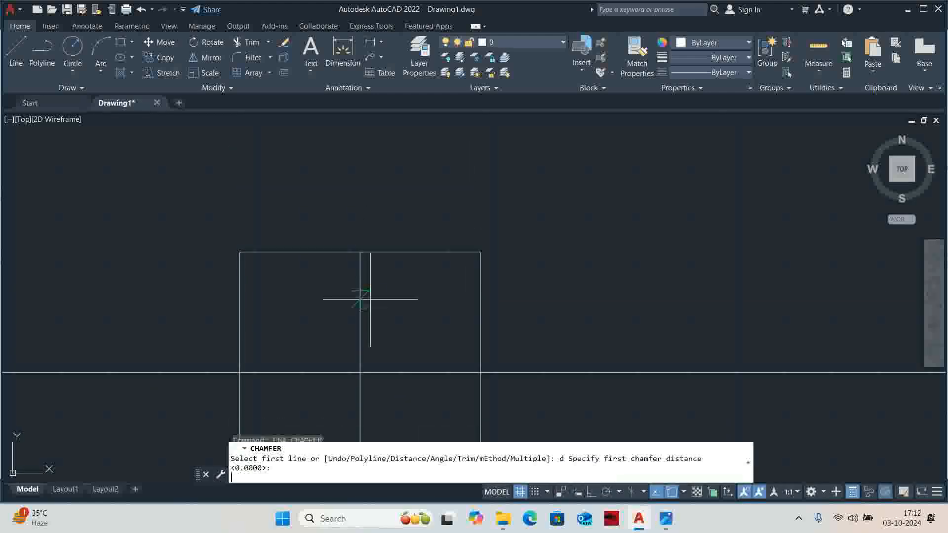
key(alt+Tab)
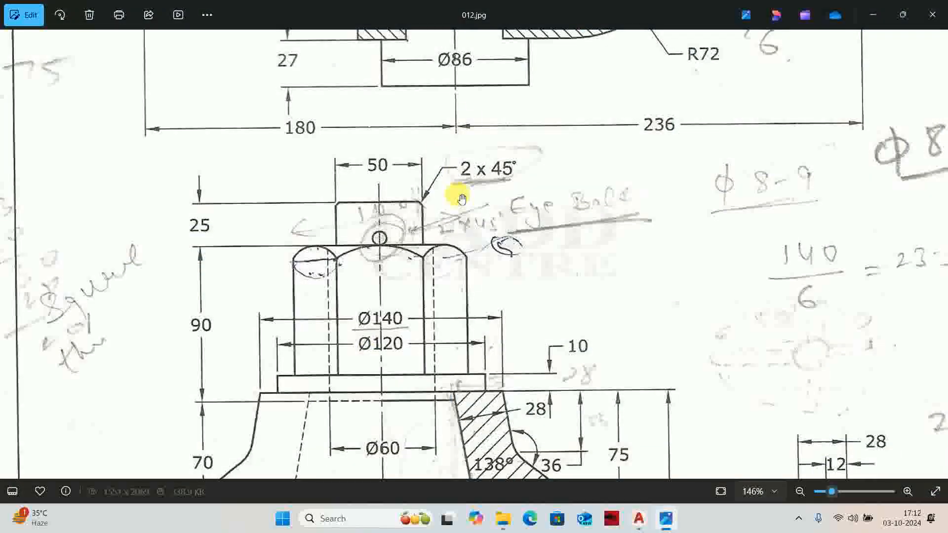
key(alt+Tab)
key(Escape)
key(Escape)
key(Escape)
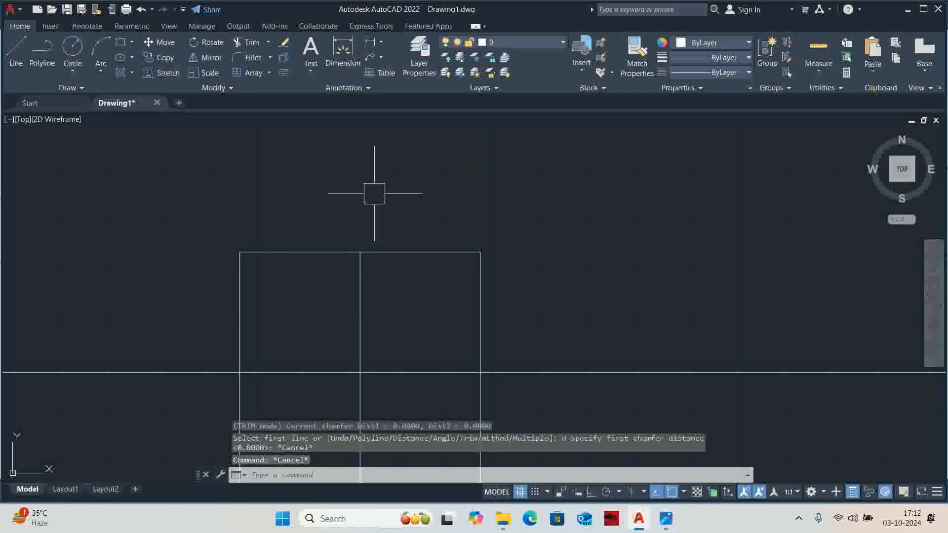
Step: Chamfer both top corners of the head with a length of 2 and an angle of 45 degrees
text(cha)
key(Return)
text(2)
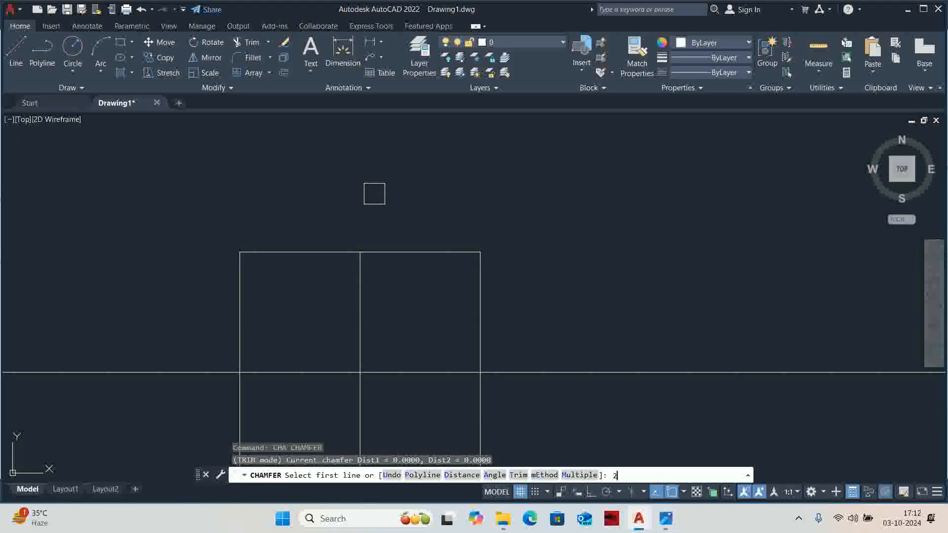
key(Return)
text(2)
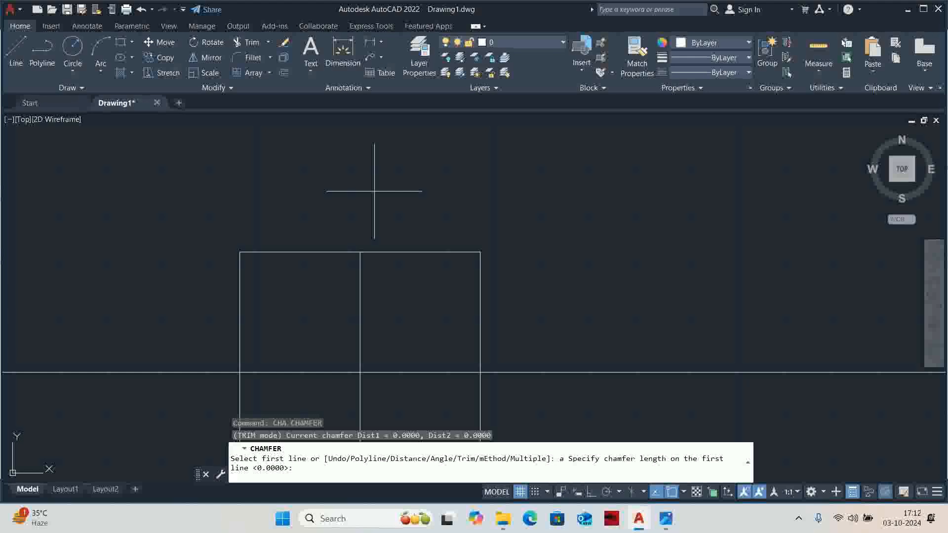
key(Return)
text(45)
key(Return)
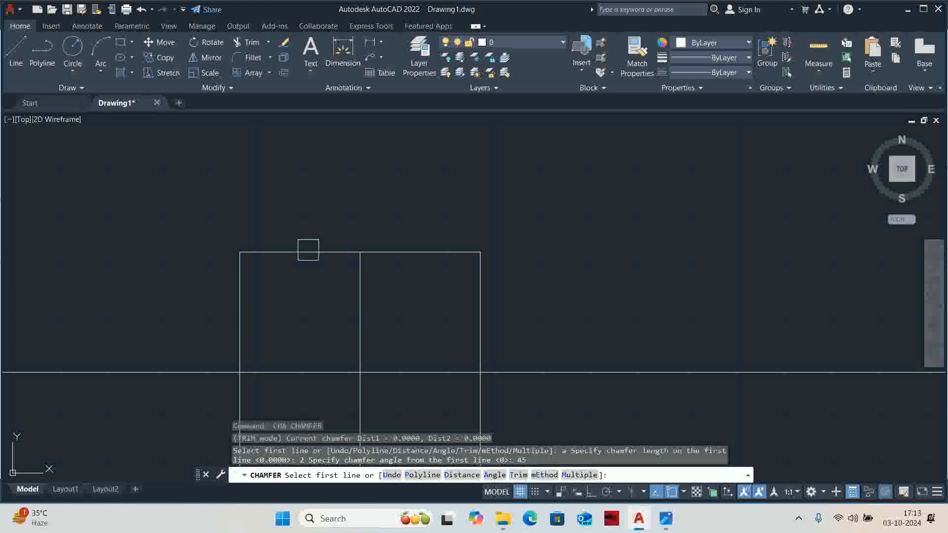
text(m)
key(Return)
click(237, 305)
click(302, 250)
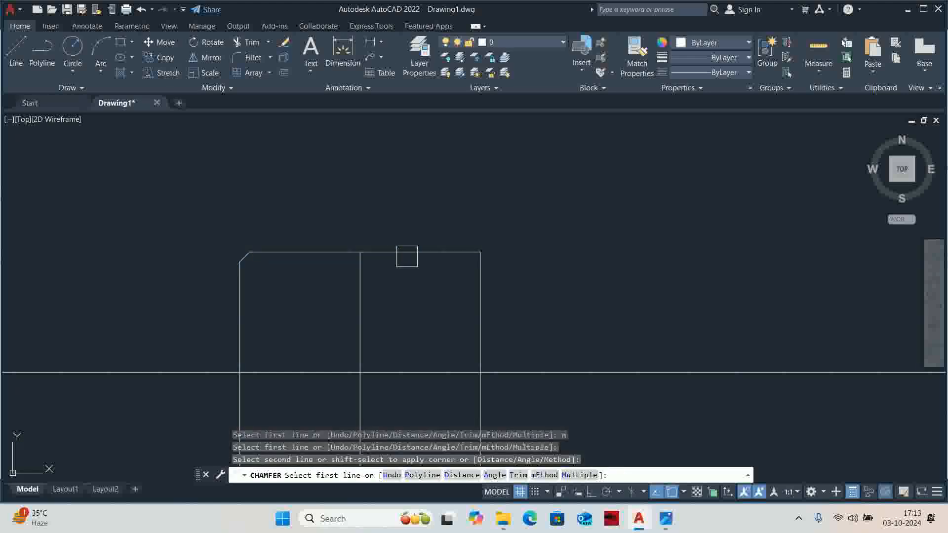
click(405, 253)
click(480, 307)
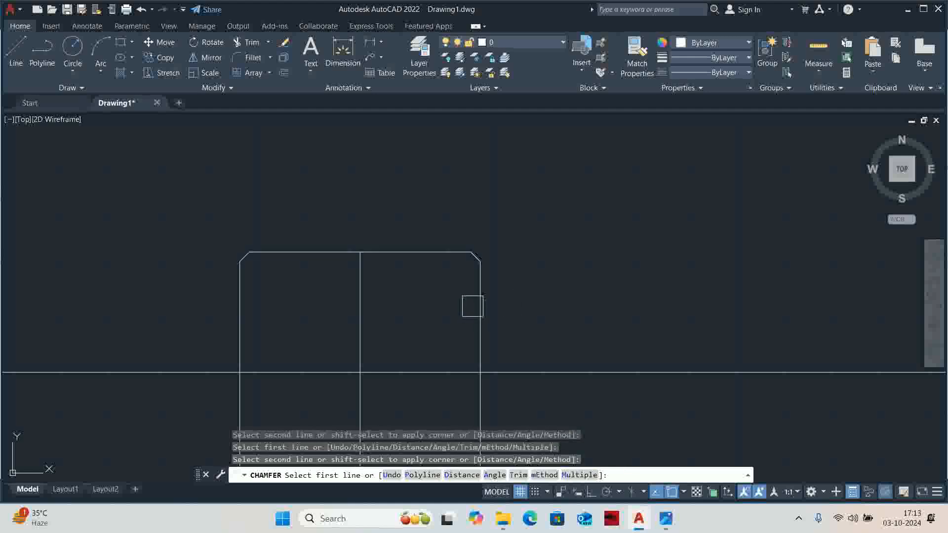
key(Escape)
Step: Examine the dimensions of the nut body and collar below the chamfered head in the reference image
key(alt+Tab)
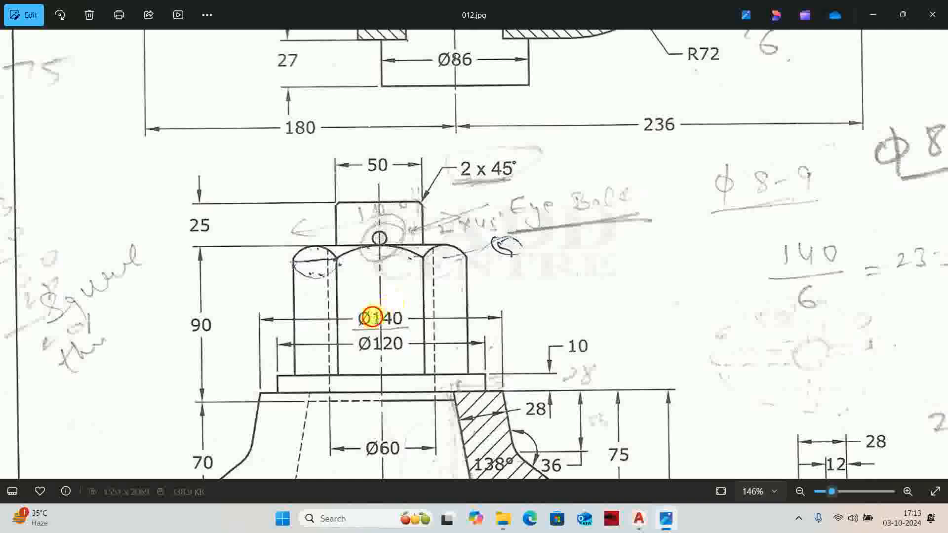
drag(371, 317, 368, 277)
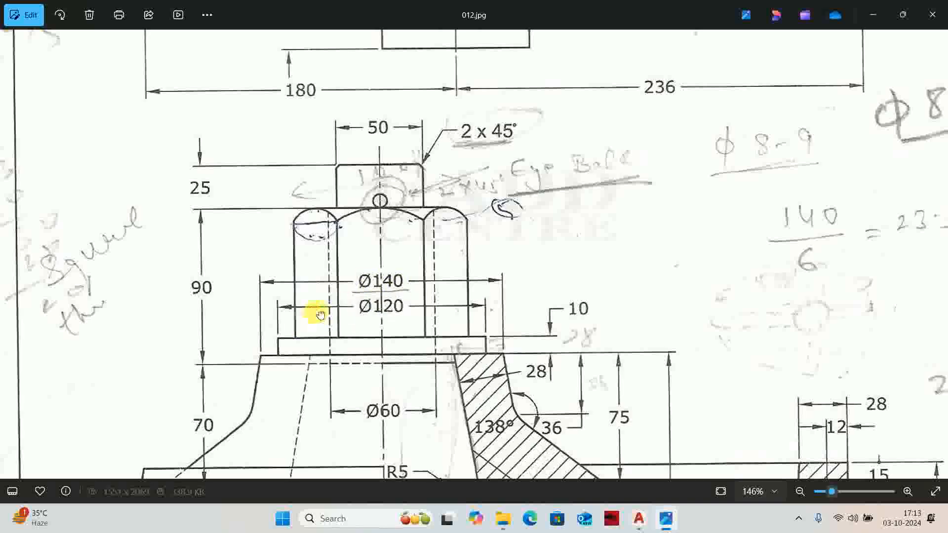
drag(313, 313, 313, 275)
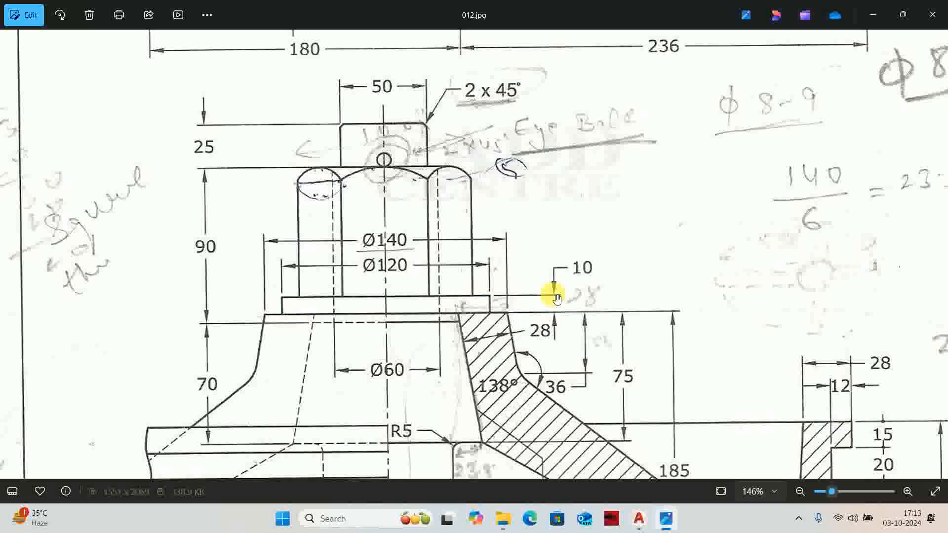
key(alt+Tab)
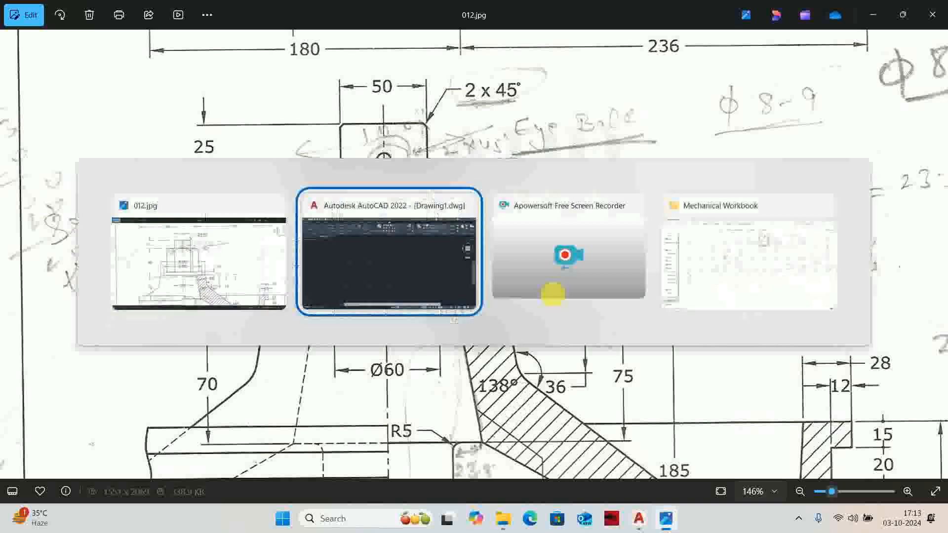
Step: Trim the head's two side lines below the lower horizontal line
key(Escape)
key(Escape)
key(Escape)
text(tr)
key(Return)
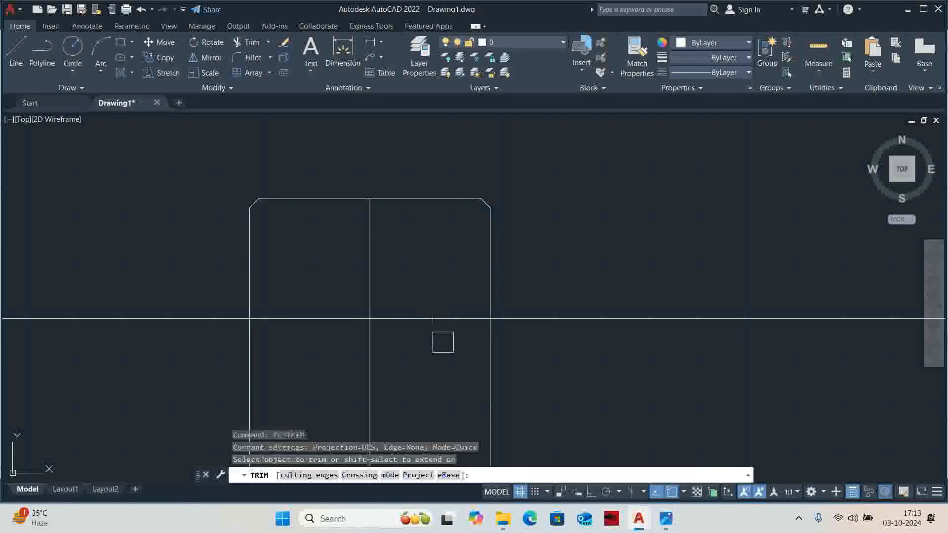
click(489, 380)
click(250, 378)
key(Escape)
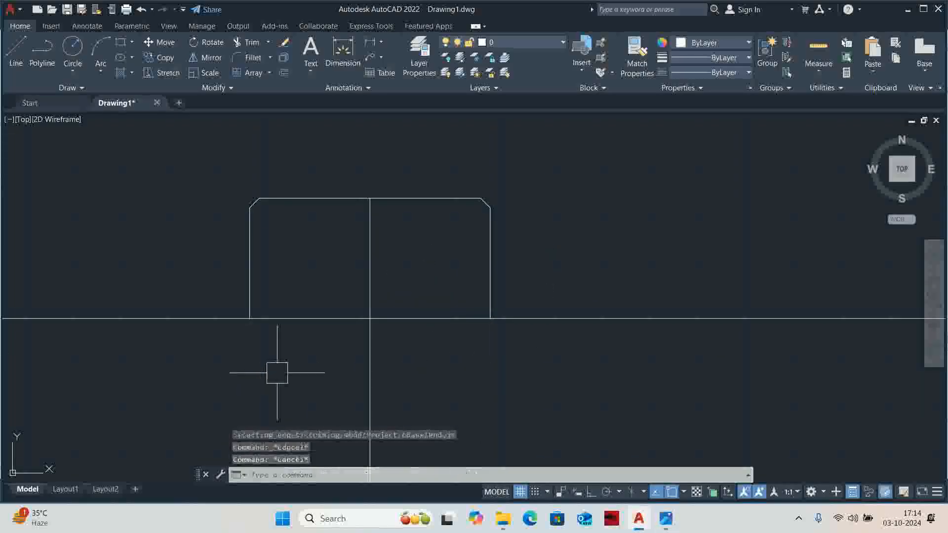
Step: Offset the vertical centerline by 50 to both sides for the edges of the nut body
text(o)
key(Return)
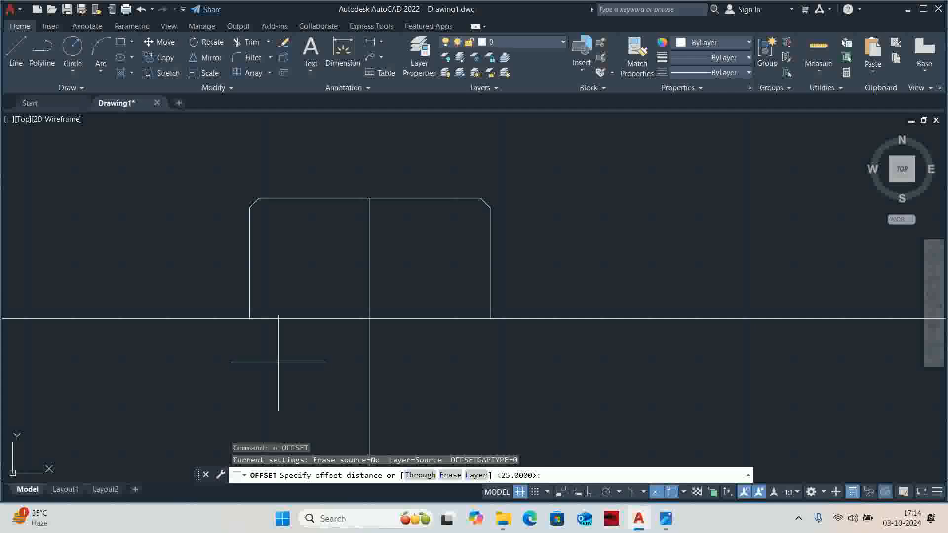
text(50)
key(Return)
click(366, 383)
click(317, 379)
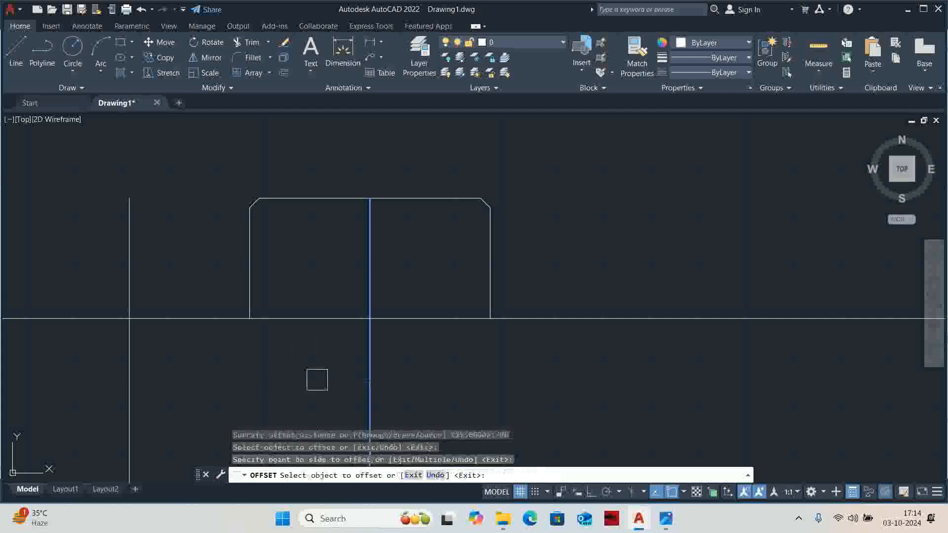
click(368, 371)
click(565, 376)
key(Escape)
scroll(525, 332, down, 5)
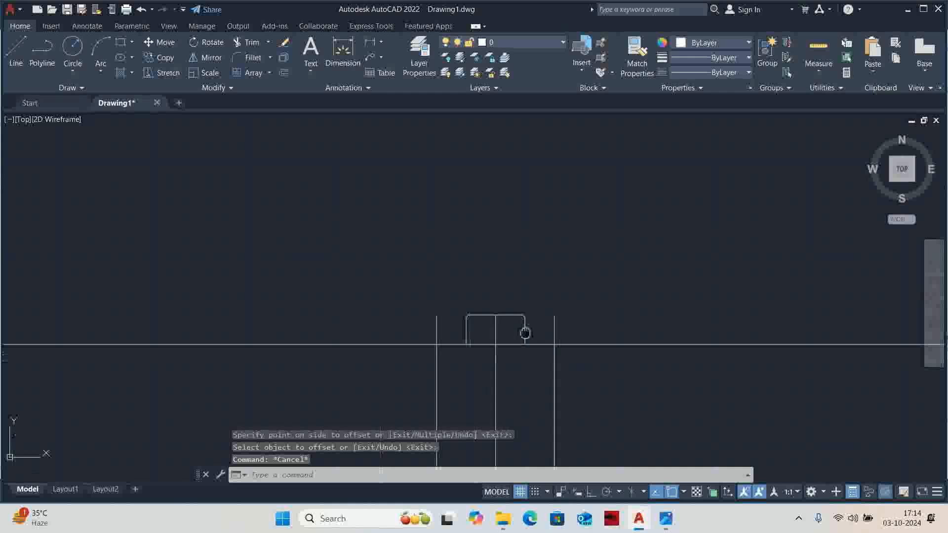
Step: Offset the horizontal line at the base of the head by 75 downward
scroll(504, 325, up, 3)
key(Return)
text(75)
key(Return)
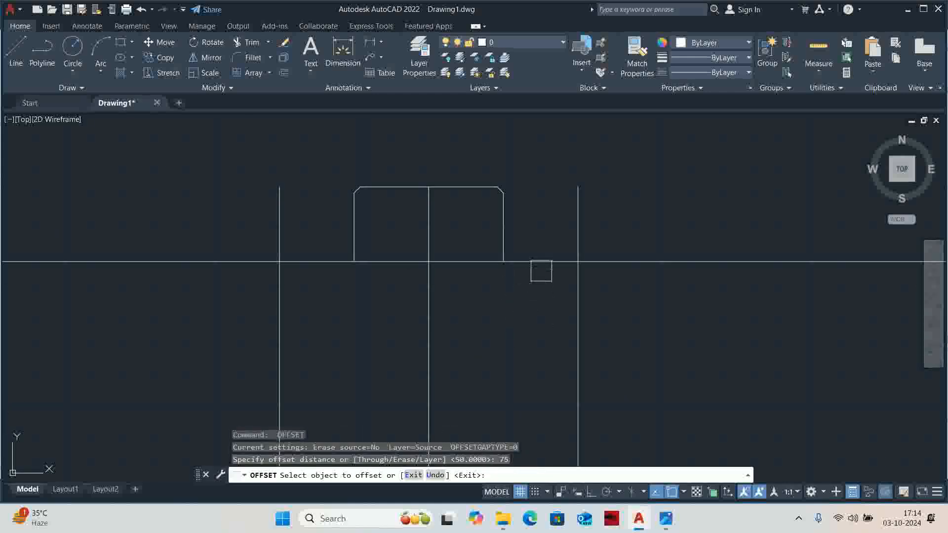
click(541, 271)
click(540, 282)
key(Escape)
scroll(514, 339, down, 2)
key(Escape)
key(Escape)
Step: Trim the excess lines to leave a closed rectangular body below the head, removing the centerline inside the head
text(tr)
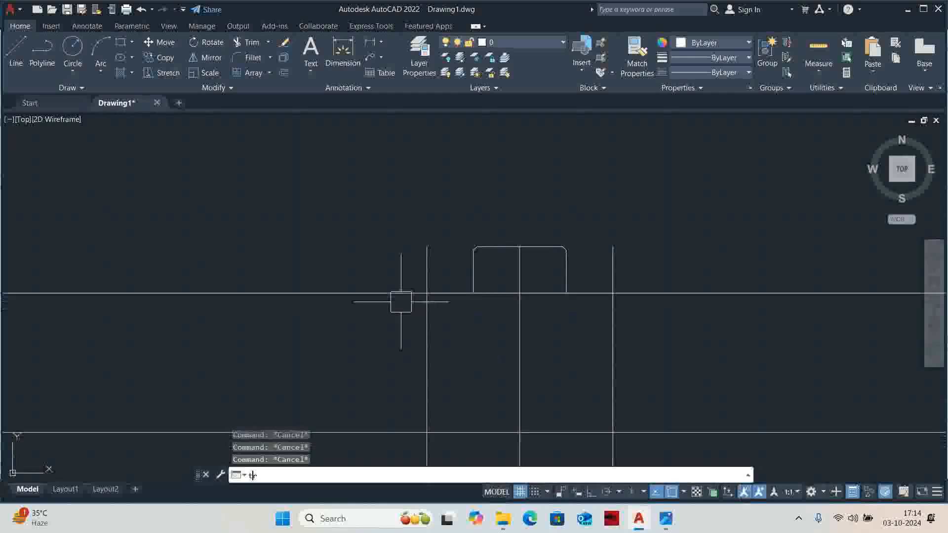
key(Return)
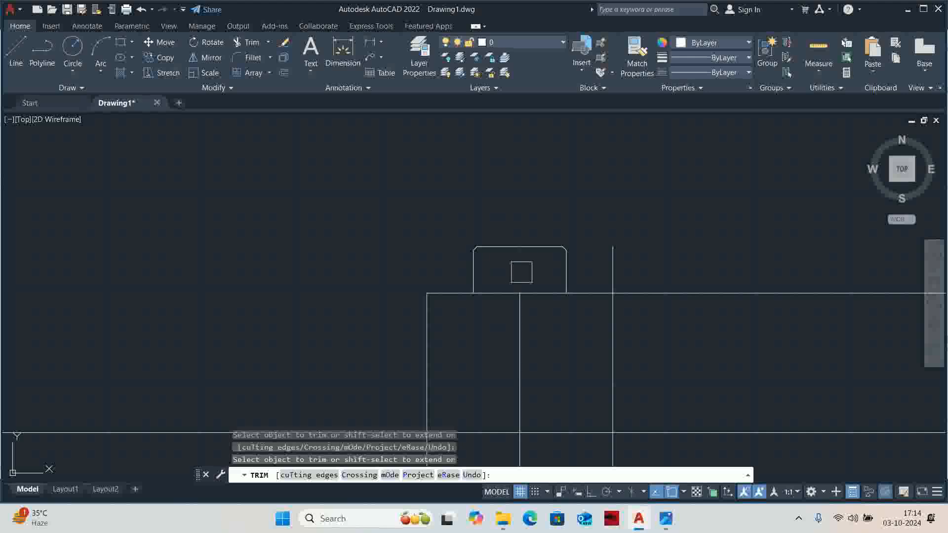
click(637, 293)
middle_drag(637, 292, 647, 228)
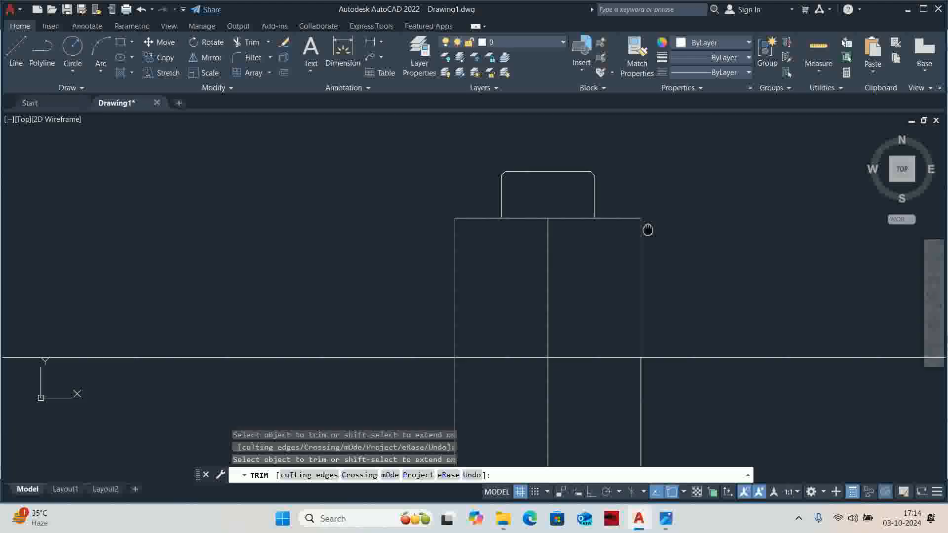
click(440, 396)
click(469, 385)
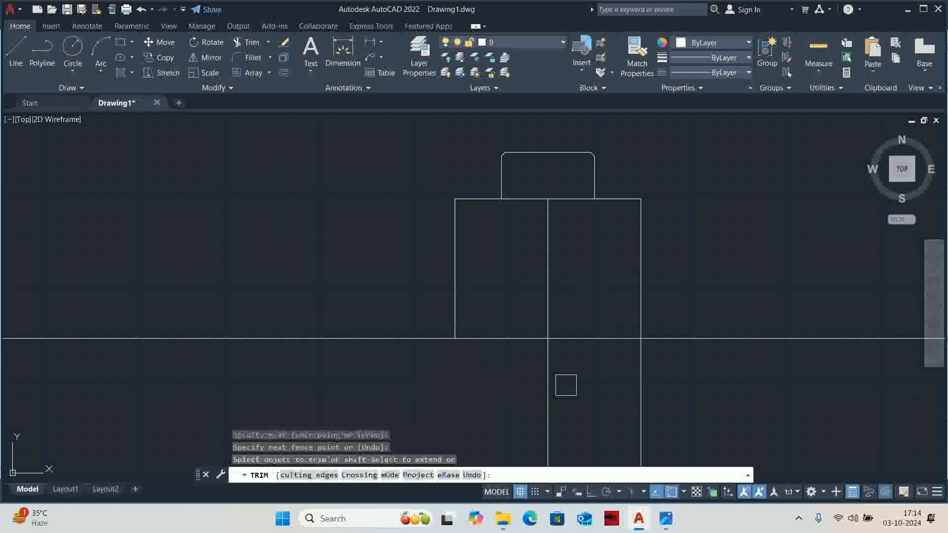
click(644, 381)
key(Escape)
Step: Offset the horizontal line at the base of the nut body by 10 downward
text(o)
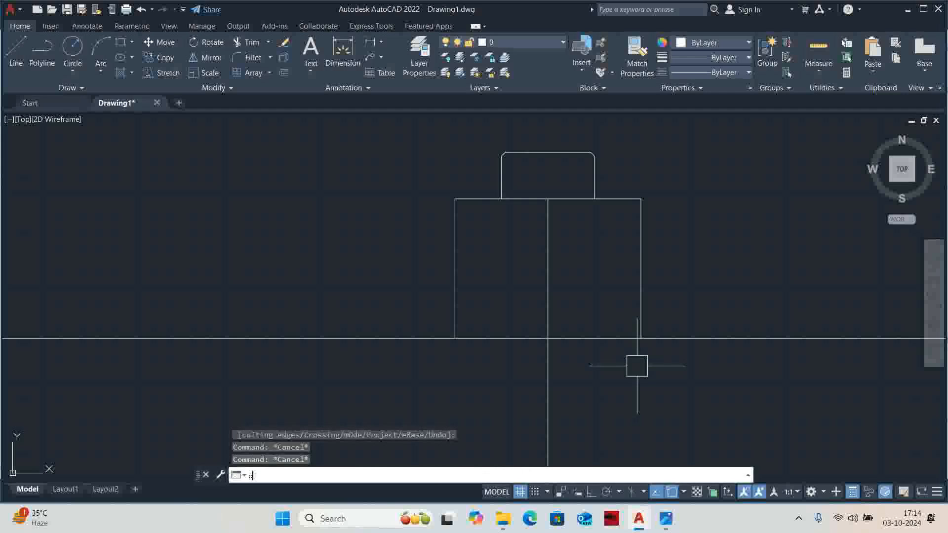
key(Return)
text(10)
key(Return)
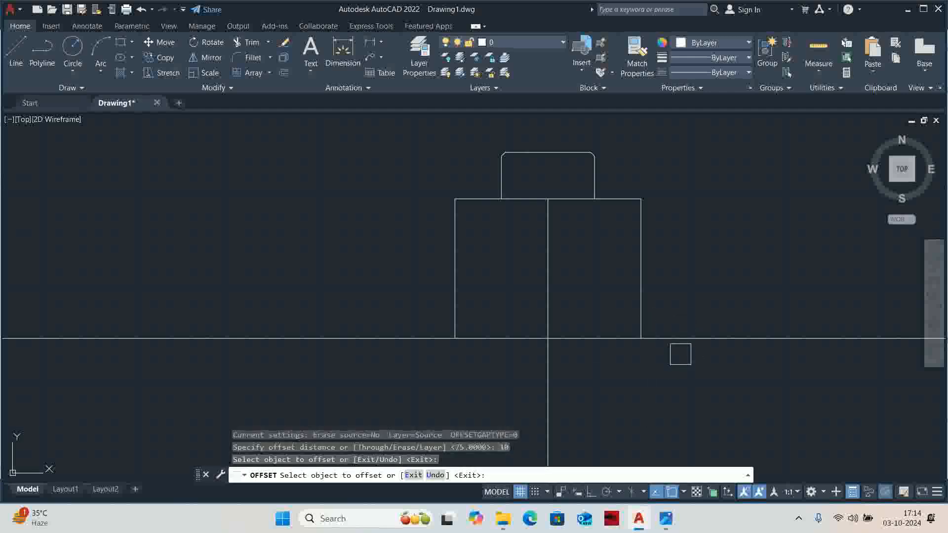
click(677, 339)
click(668, 380)
key(Return)
Step: Offset the vertical centerline by 60 to both sides for the edges of the collar
key(Return)
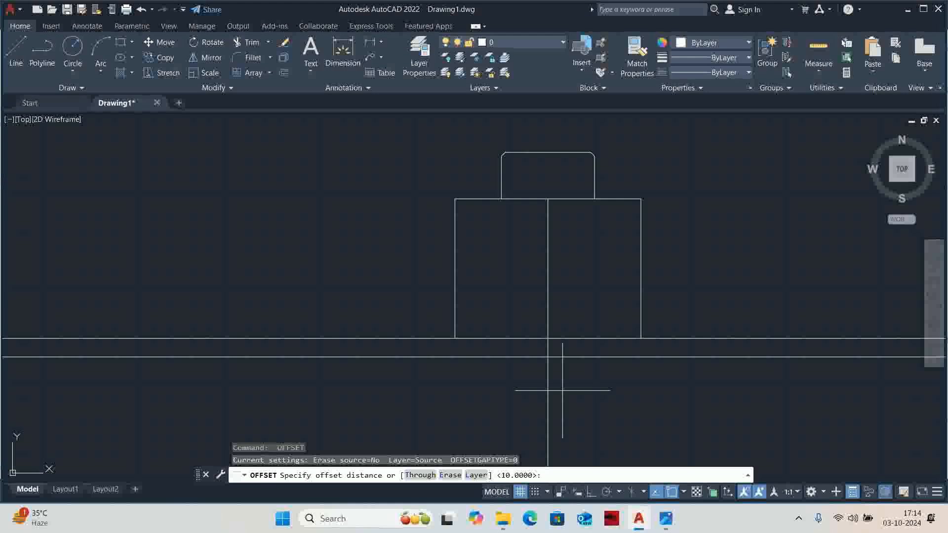
text(60)
key(Return)
click(546, 401)
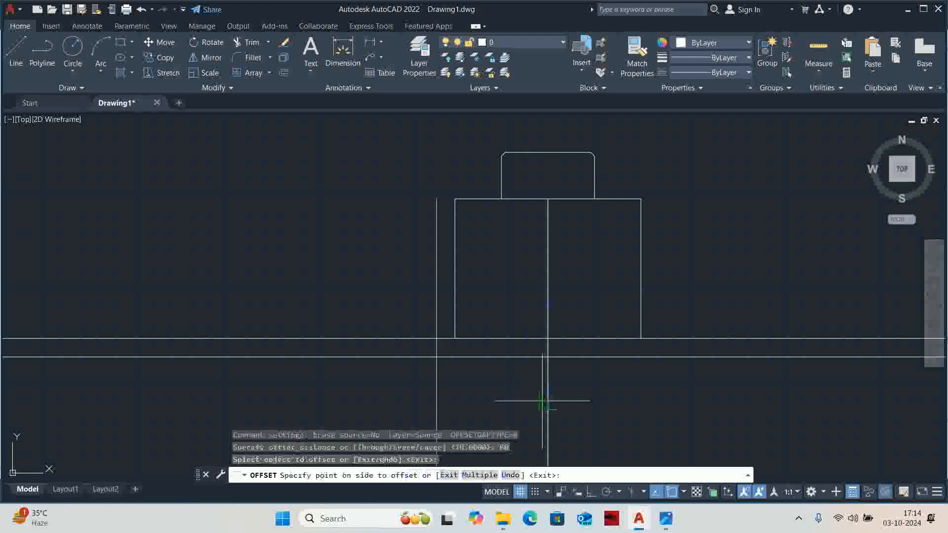
click(539, 400)
click(541, 400)
click(613, 392)
key(Escape)
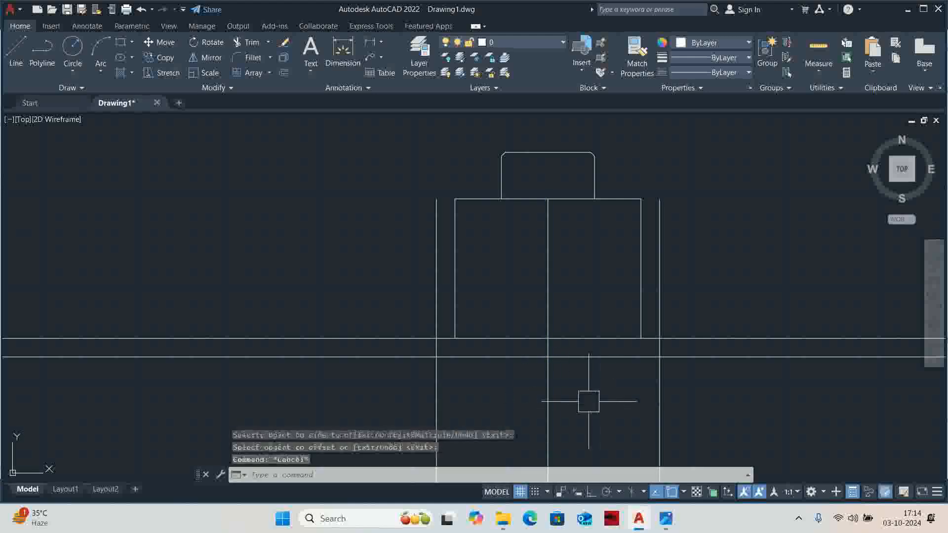
Step: Trim the collar's side lines above its upper edge and the upper horizontal line beyond both sides
text(tr)
key(Return)
click(408, 338)
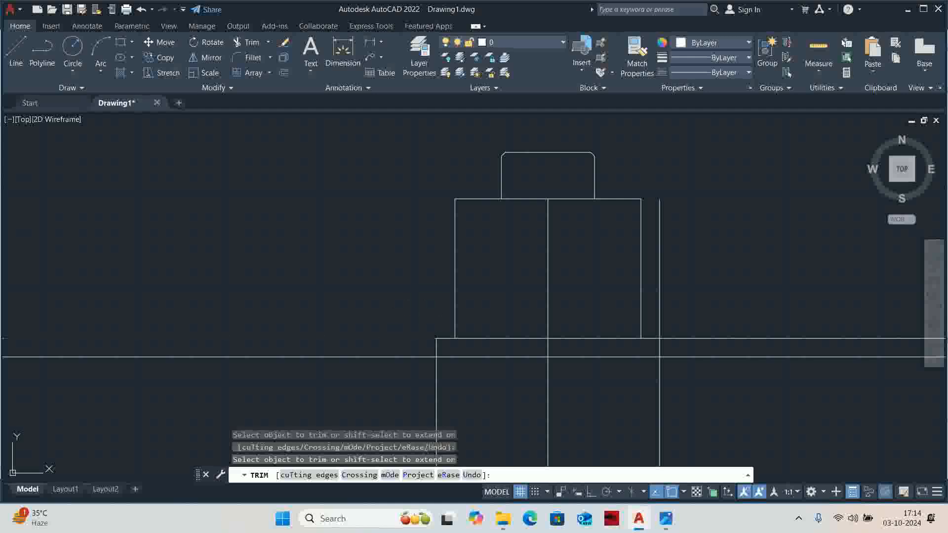
click(677, 318)
click(652, 318)
key(Return)
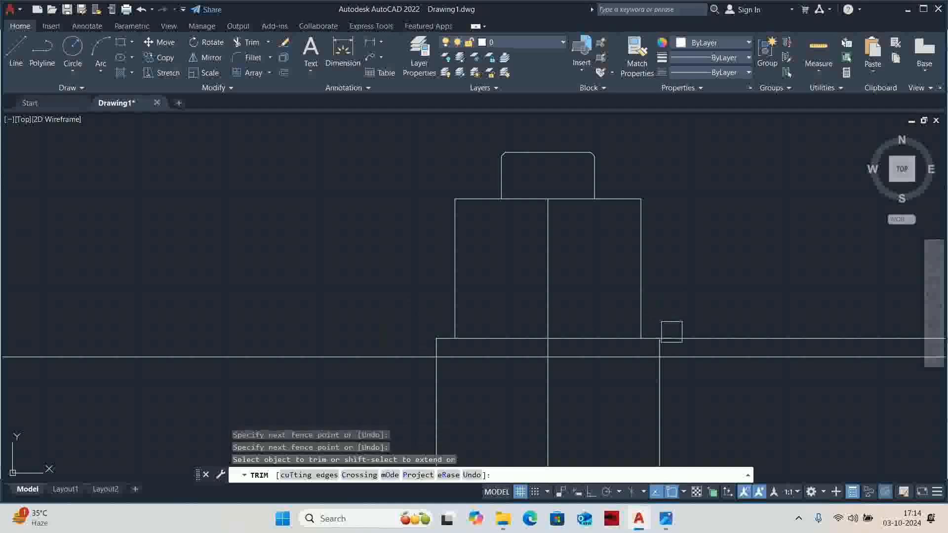
click(686, 339)
key(Escape)
key(Escape)
key(Escape)
Step: Trim the collar's two side lines below the lower horizontal line
text(tr)
key(Return)
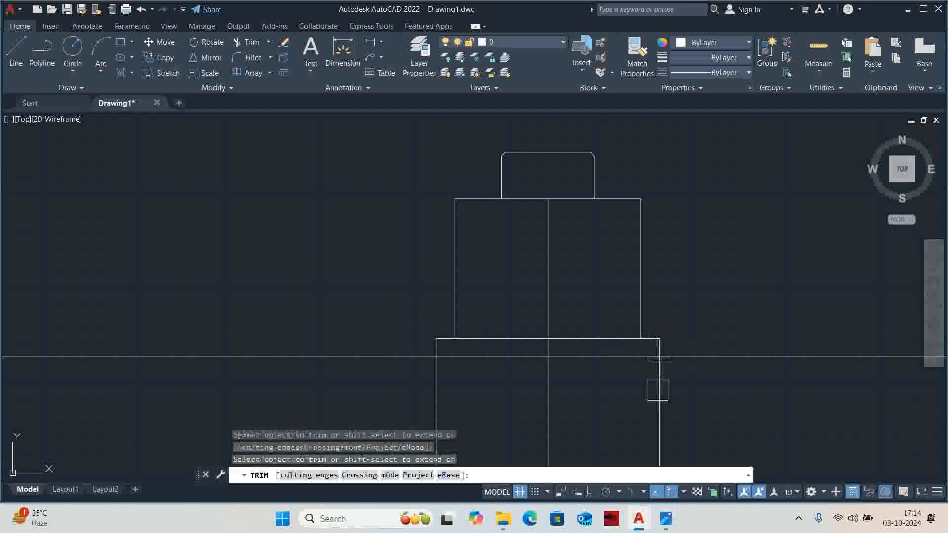
click(658, 390)
key(Escape)
key(Escape)
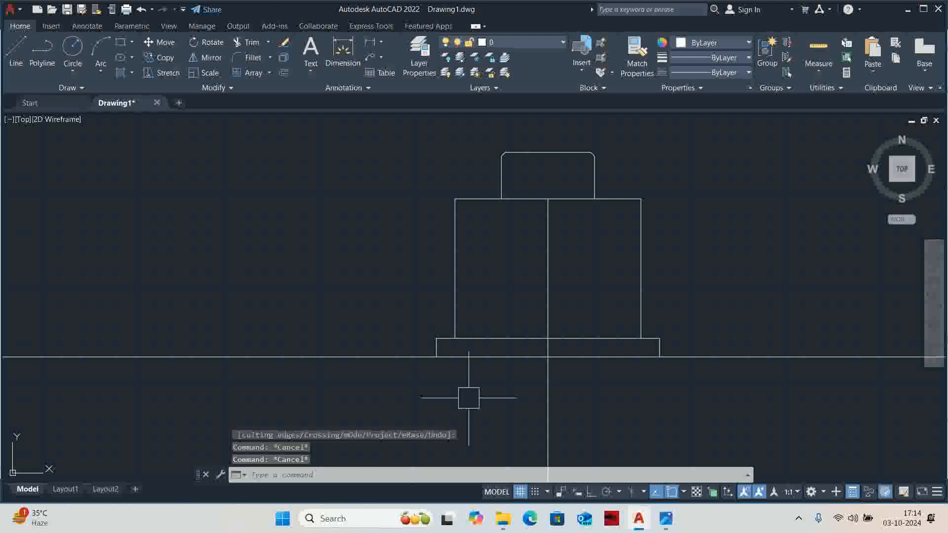
key(Return)
click(475, 397)
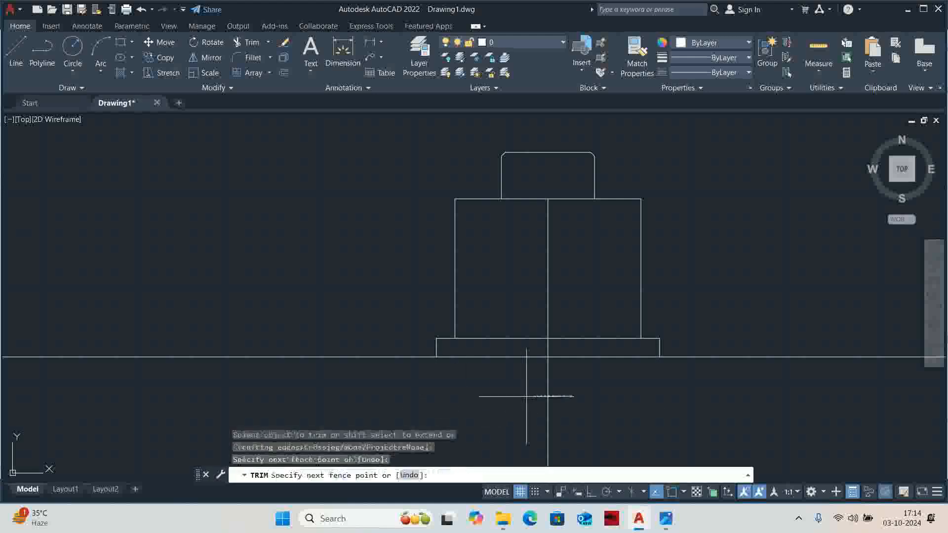
key(Escape)
Step: Offset the vertical centerline by 70 to both sides
text(o)
key(Return)
text(70)
key(Return)
click(547, 394)
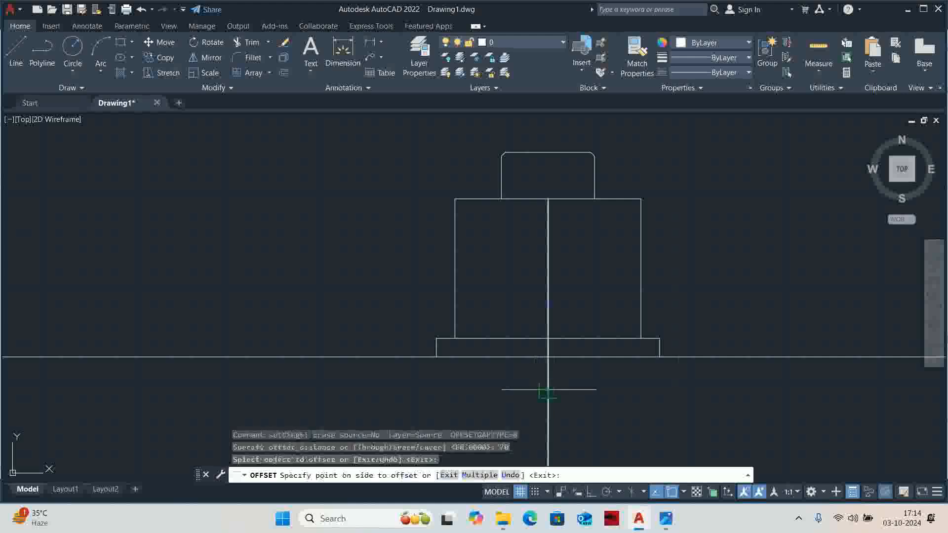
click(487, 402)
click(548, 402)
click(699, 414)
key(Escape)
key(Escape)
key(Escape)
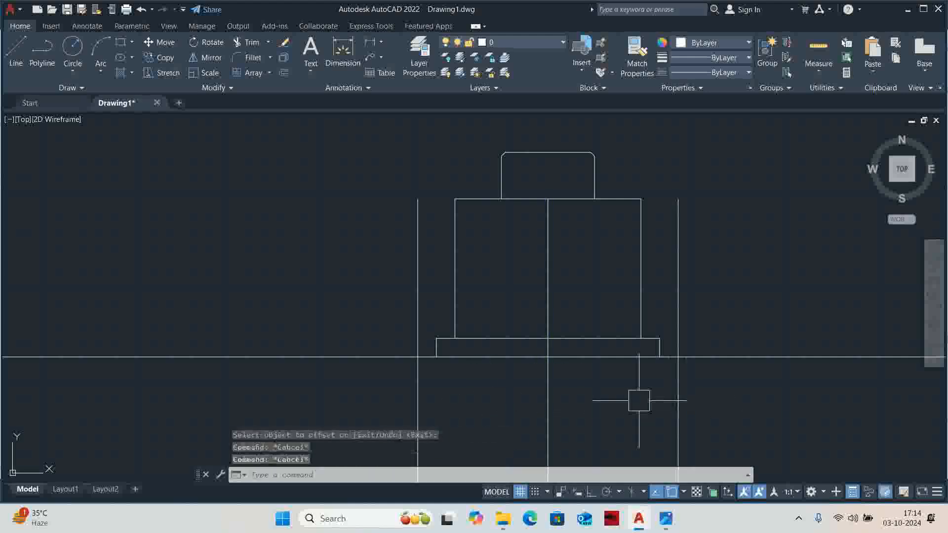
Step: Trim away the two new vertical lines, the centerline above the collar's base and the horizontal line's outer ends, leaving a 140-wide line
text(tr)
key(Return)
click(410, 317)
click(548, 303)
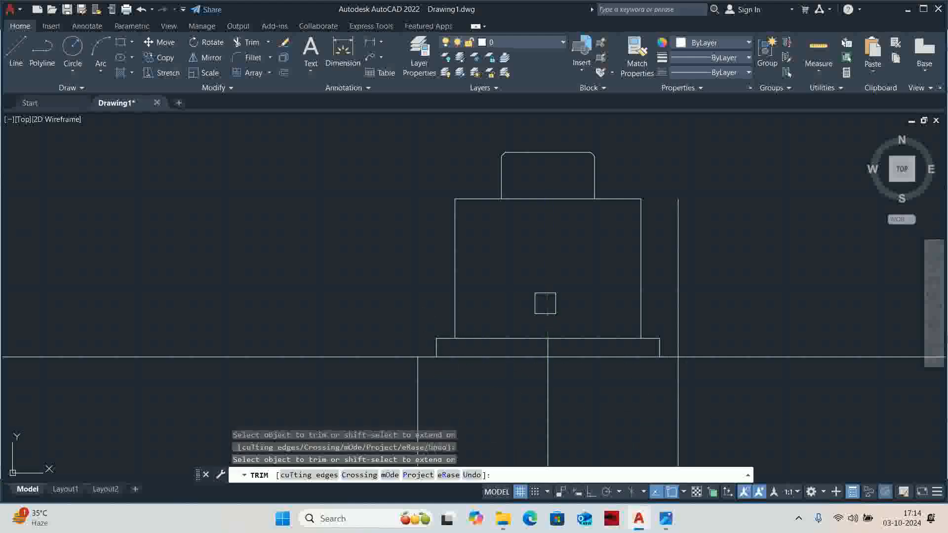
scroll(541, 340, up, 4)
scroll(548, 345, down, 6)
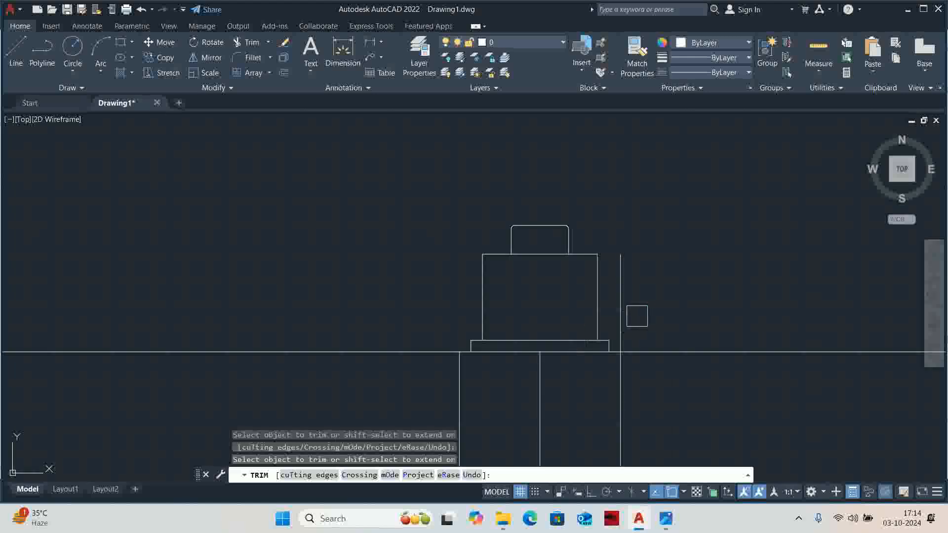
key(alt+Tab)
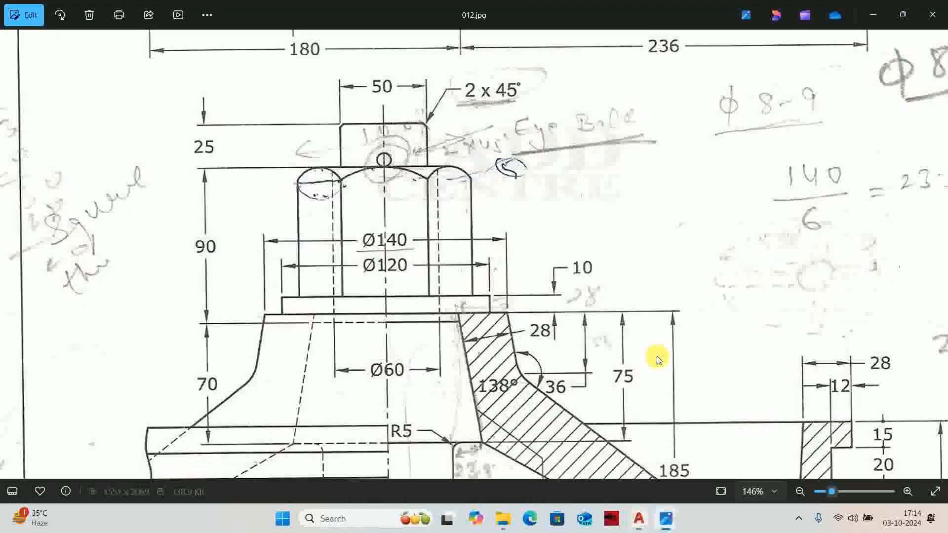
key(alt+Tab)
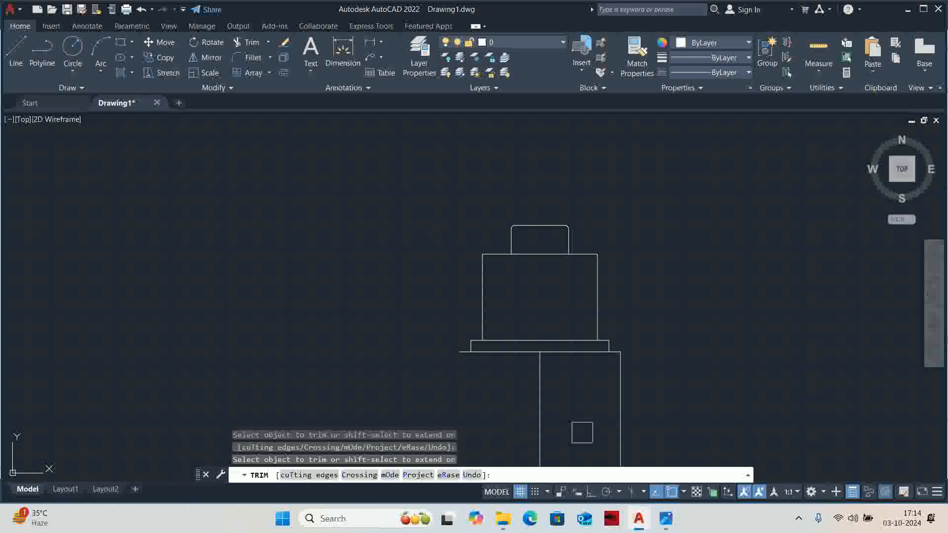
key(Escape)
key(Escape)
Step: Check reference image 012.jpg and offset the 140-wide line below the collar by 5 downward
key(alt+Tab)
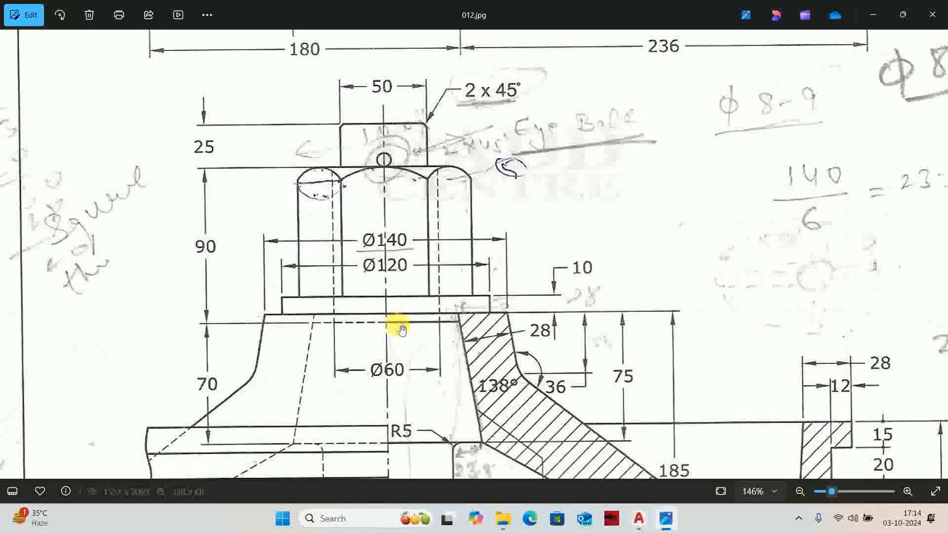
key(alt+Tab)
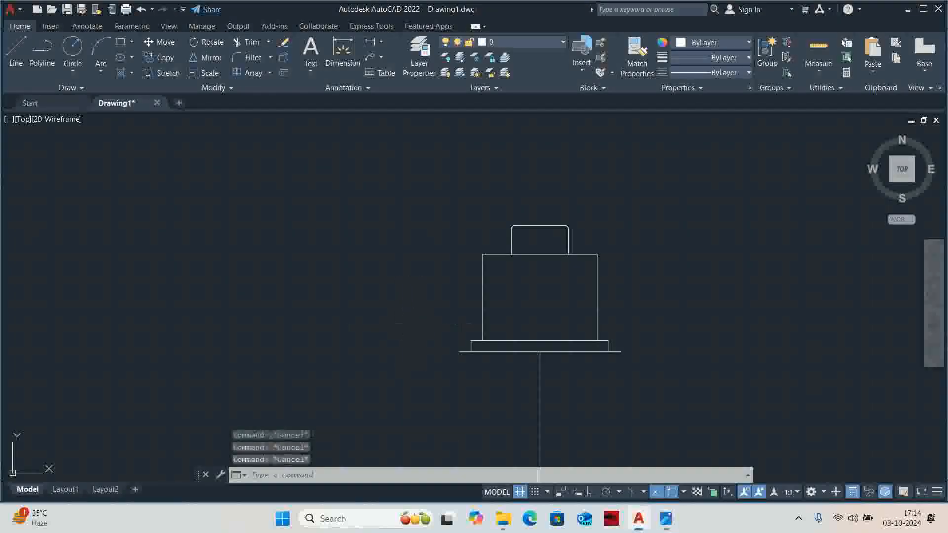
text(o)
key(Return)
text(5)
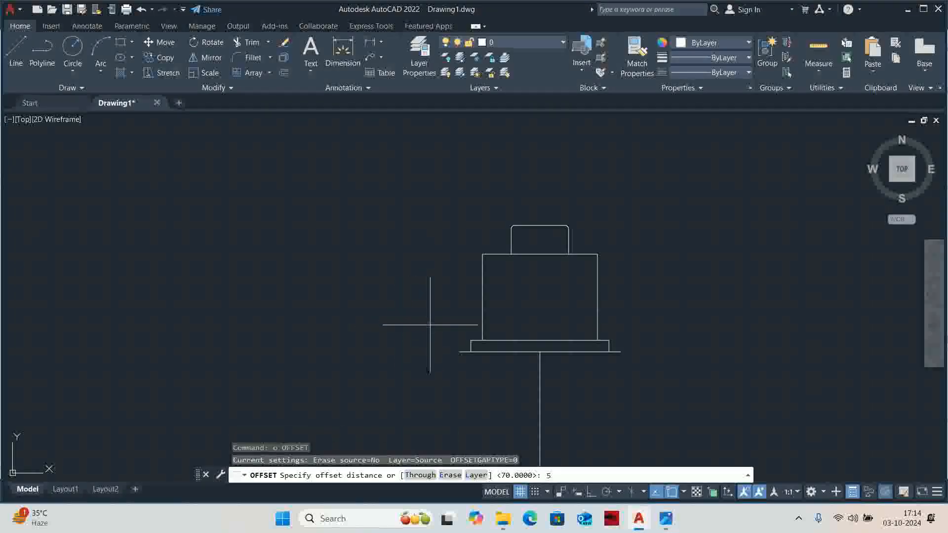
key(Return)
scroll(519, 333, up, 2)
click(569, 364)
click(569, 376)
key(Escape)
key(Escape)
key(Escape)
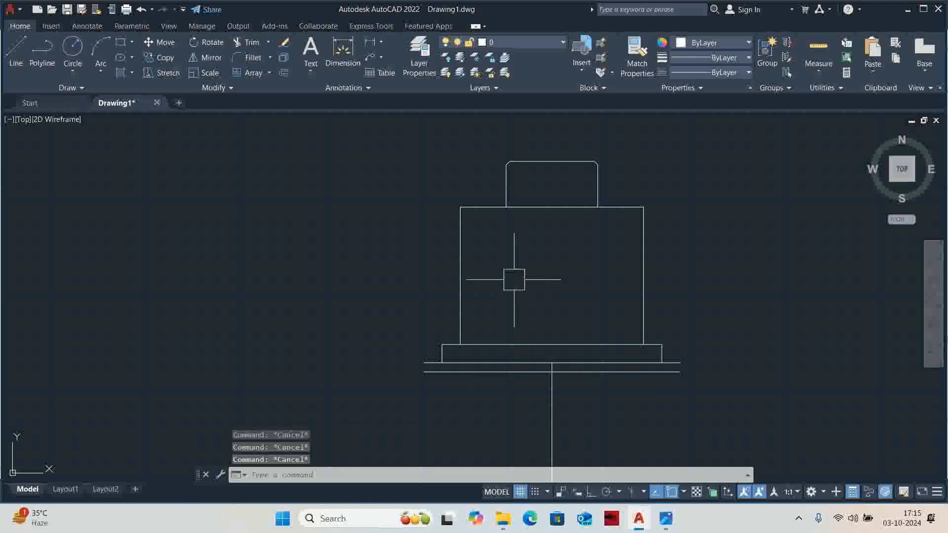
Step: Check the shape of the nut body in reference image 012.jpg
key(alt+Tab)
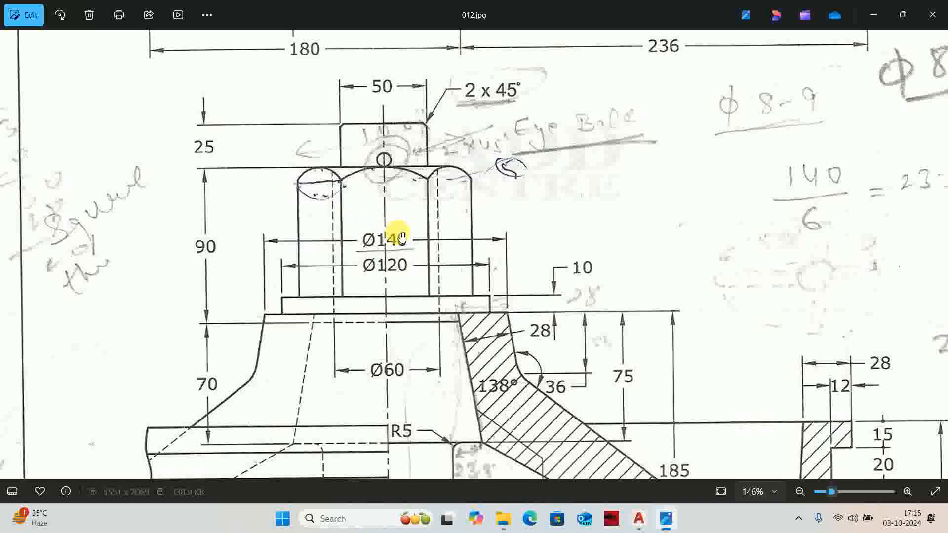
key(alt+Tab)
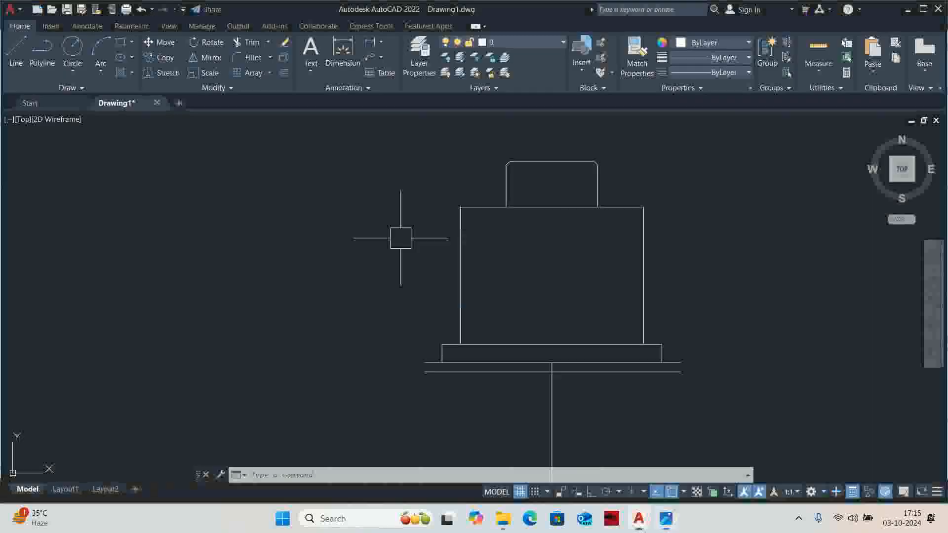
scroll(368, 328, down, 2)
scroll(373, 321, up, 2)
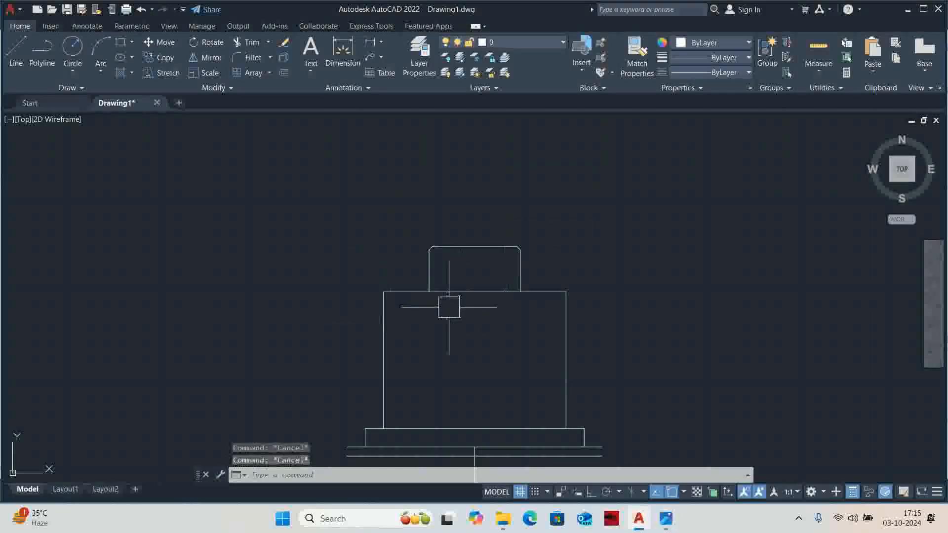
click(481, 291)
key(Escape)
scroll(410, 377, down, 2)
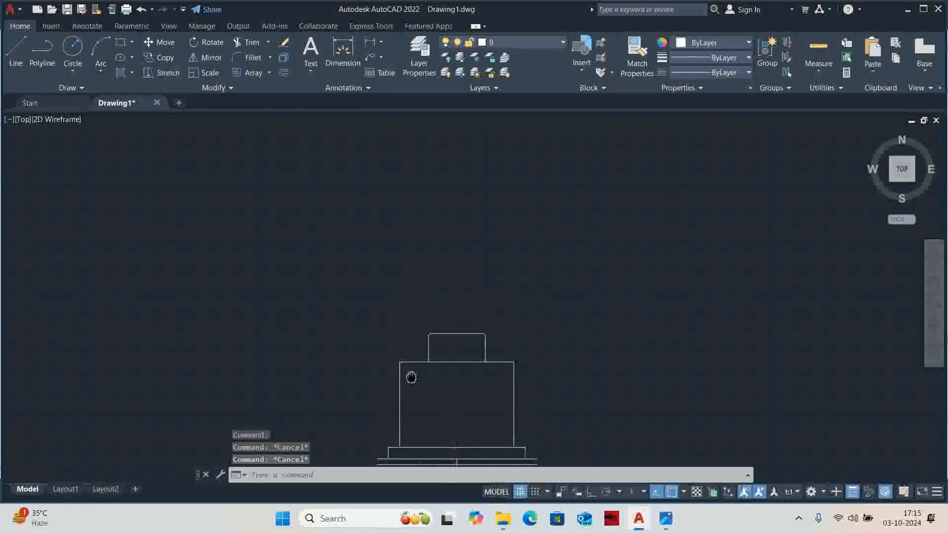
text(l)
key(Return)
key(Escape)
key(Escape)
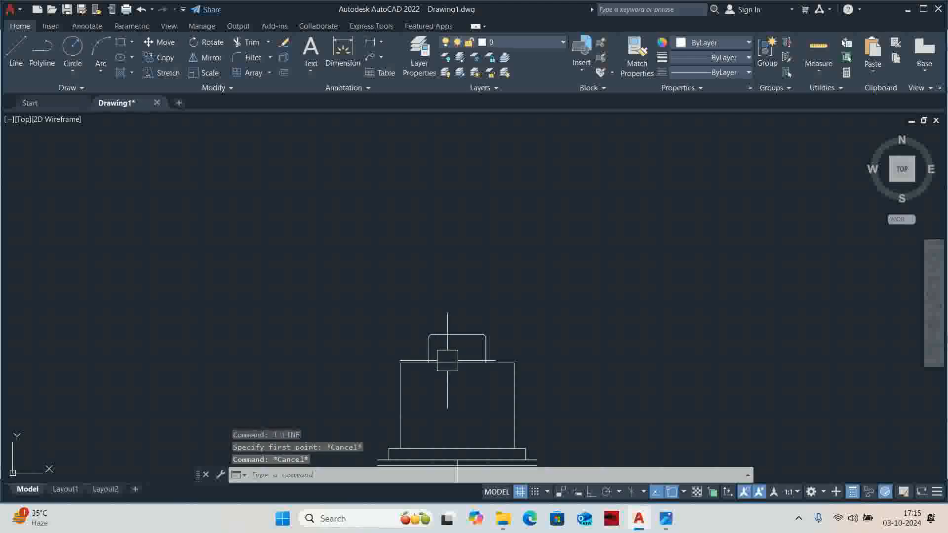
Step: Draw a circle of radius 5 above the head, centered in line with the midpoint of the nut body's top edge
text(c)
key(Return)
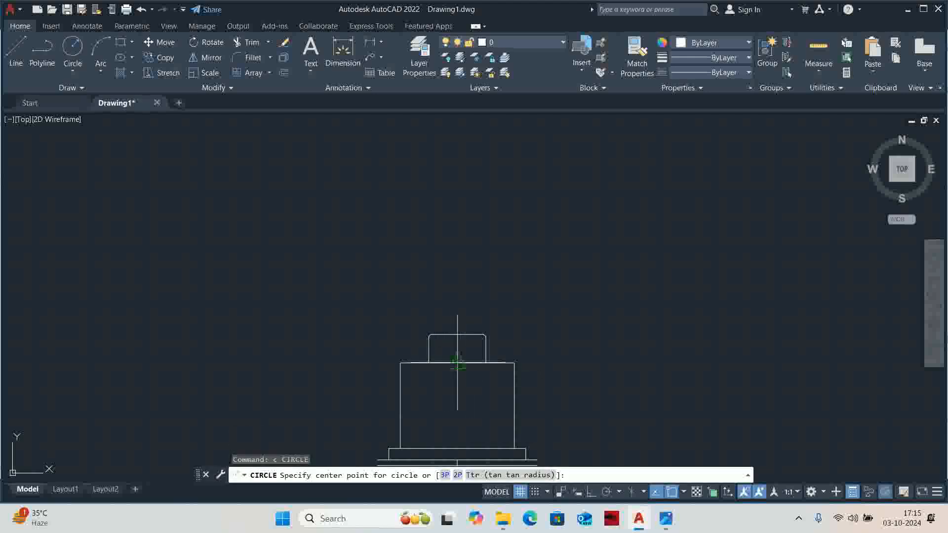
click(457, 208)
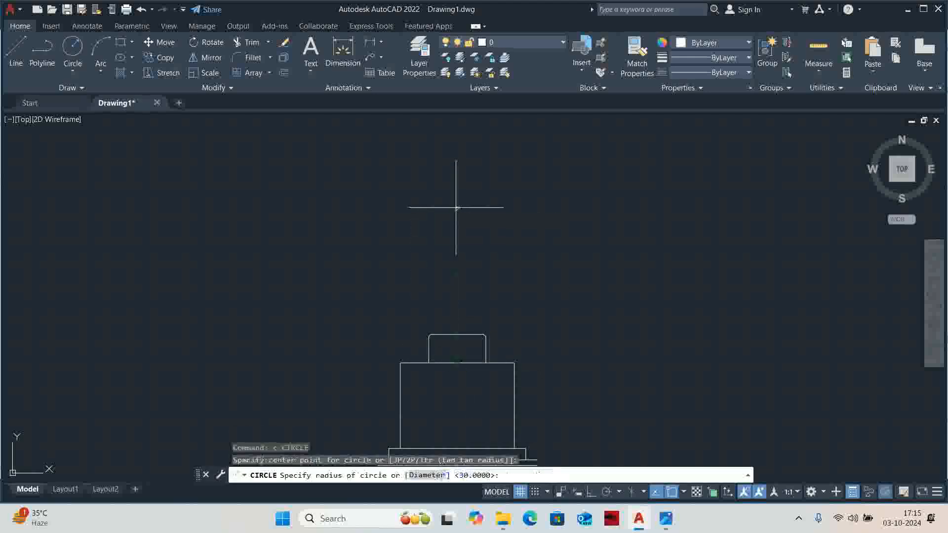
text(5)
key(Return)
key(Escape)
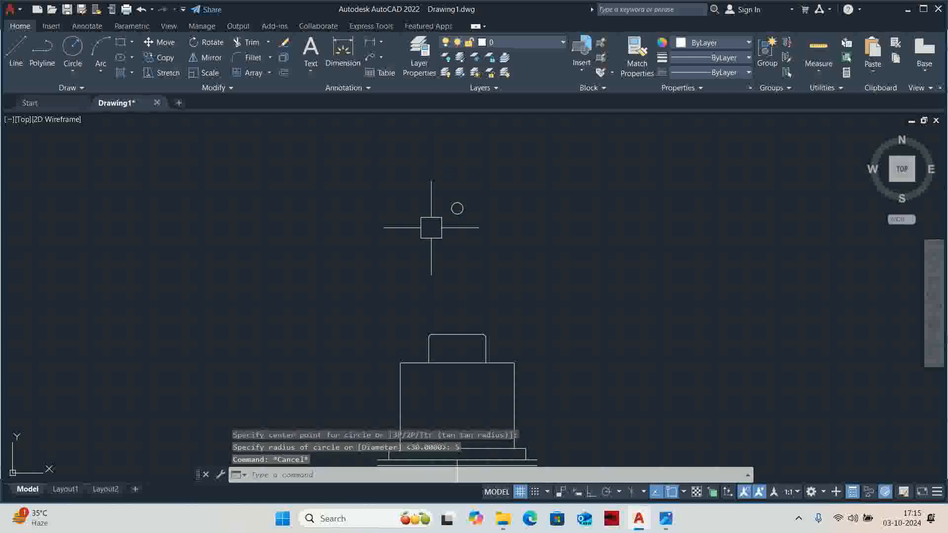
Step: Set the diameter of the circle above the head to 100
click(457, 207)
key(Escape)
click(464, 209)
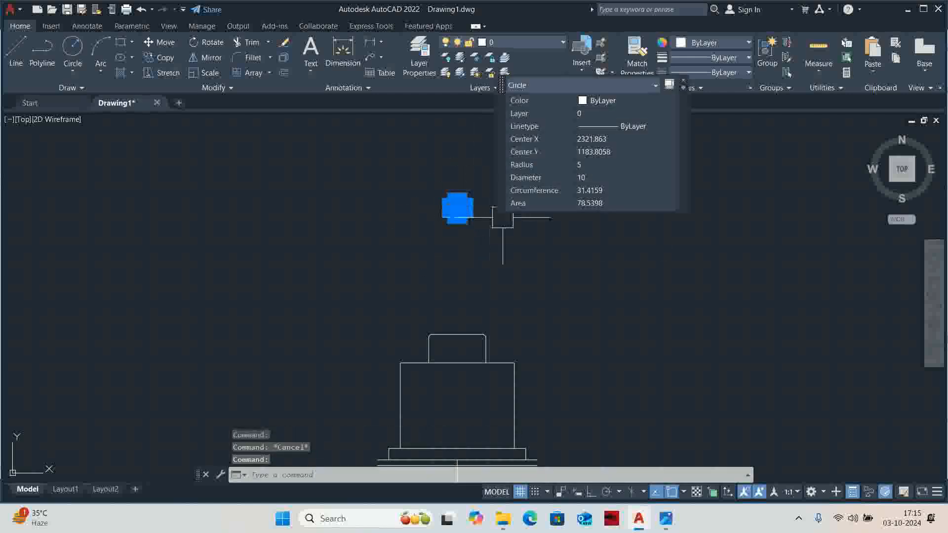
click(594, 178)
text(100)
key(Return)
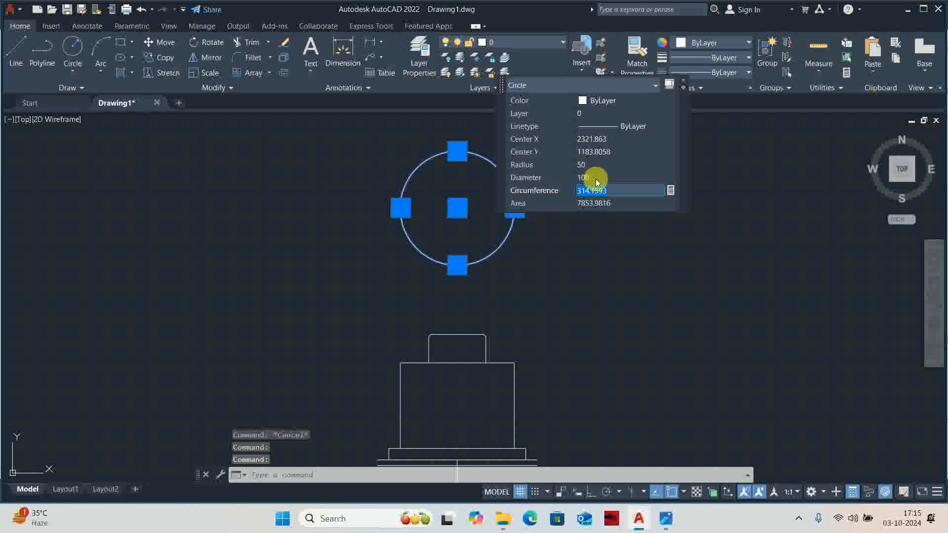
key(Escape)
key(Escape)
key(Escape)
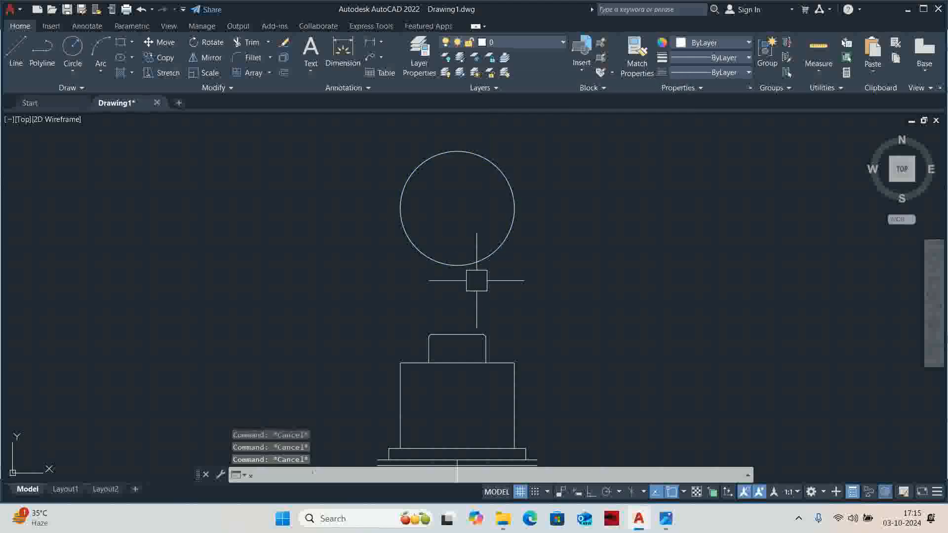
text(l)
key(Return)
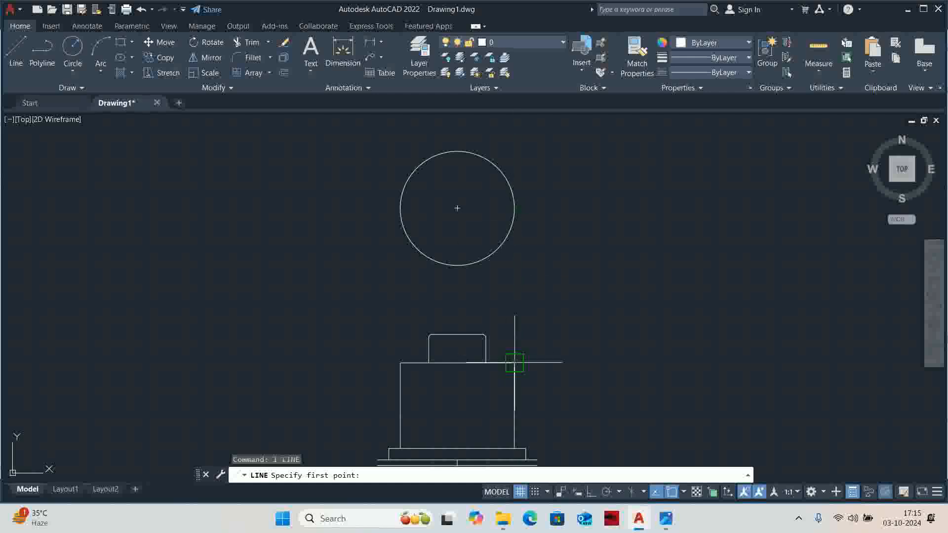
key(Escape)
Step: Draw a six-sided polygon inscribed in the circle above the head, sharing its centre, with a radius of 50
middle_drag(467, 314, 459, 321)
text(pol)
key(Return)
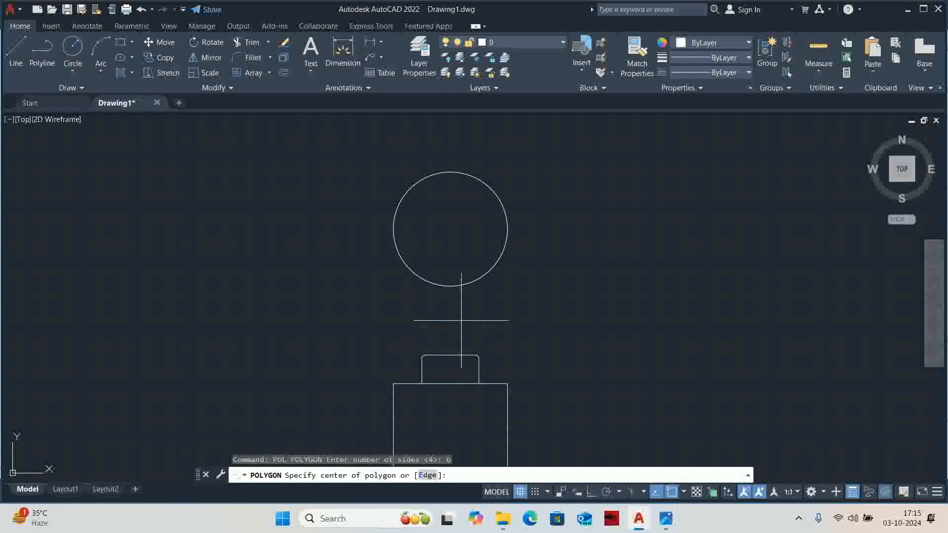
click(450, 228)
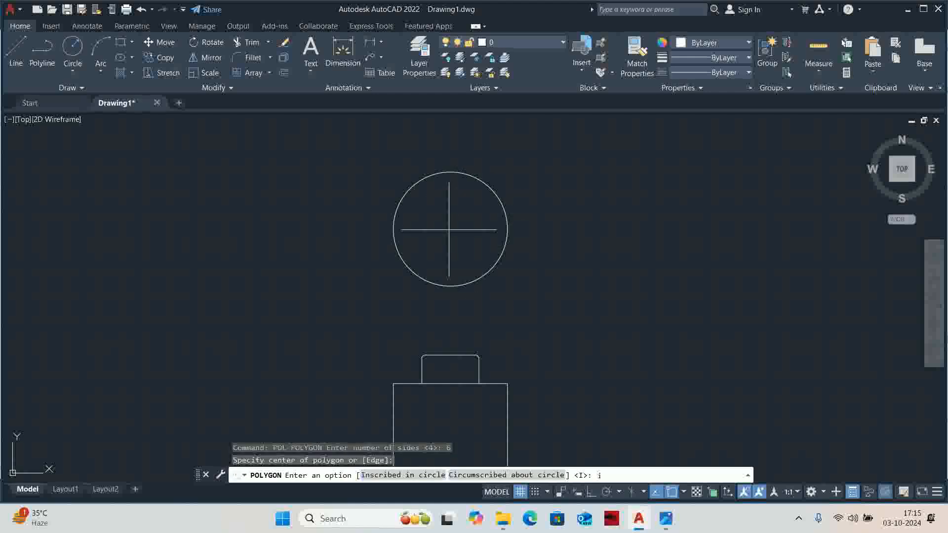
key(Return)
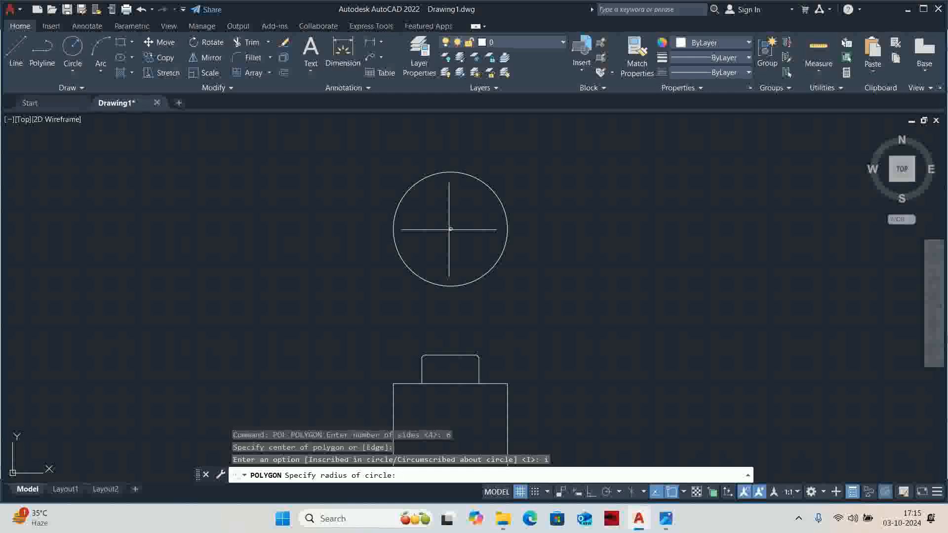
text(50)
key(Return)
key(Escape)
key(Escape)
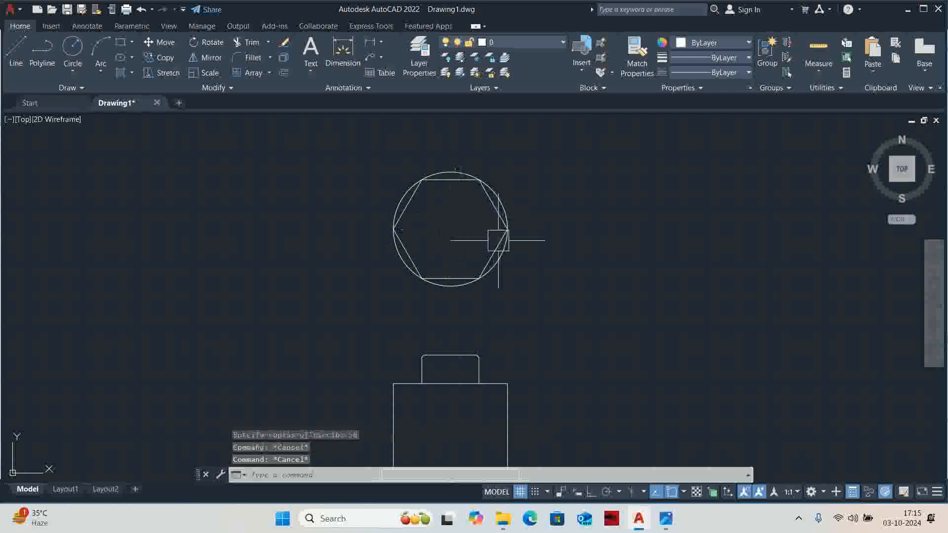
Step: Draw a vertical projection line from the hexagon's lower-left vertex down to the top edge of the collar
middle_drag(447, 281, 454, 251)
text(l)
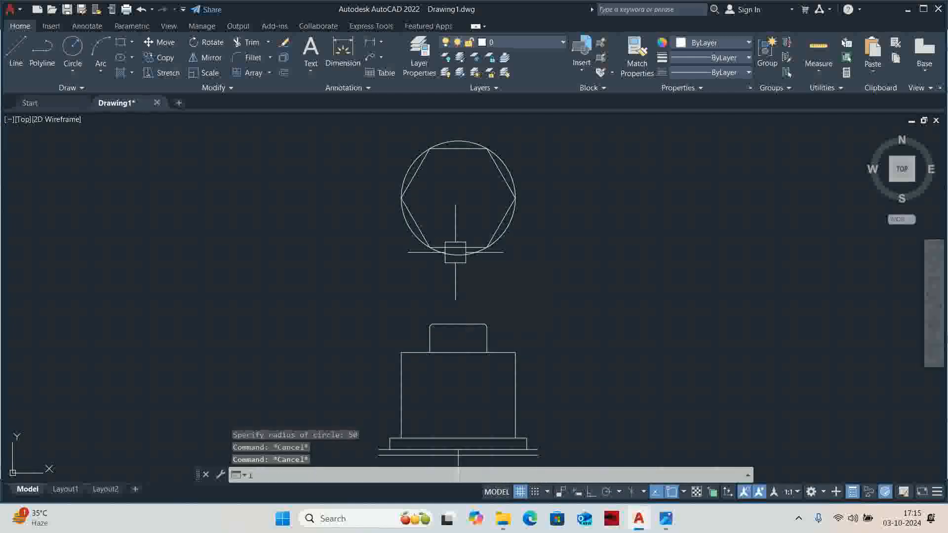
key(Return)
click(430, 247)
scroll(433, 430, up, 3)
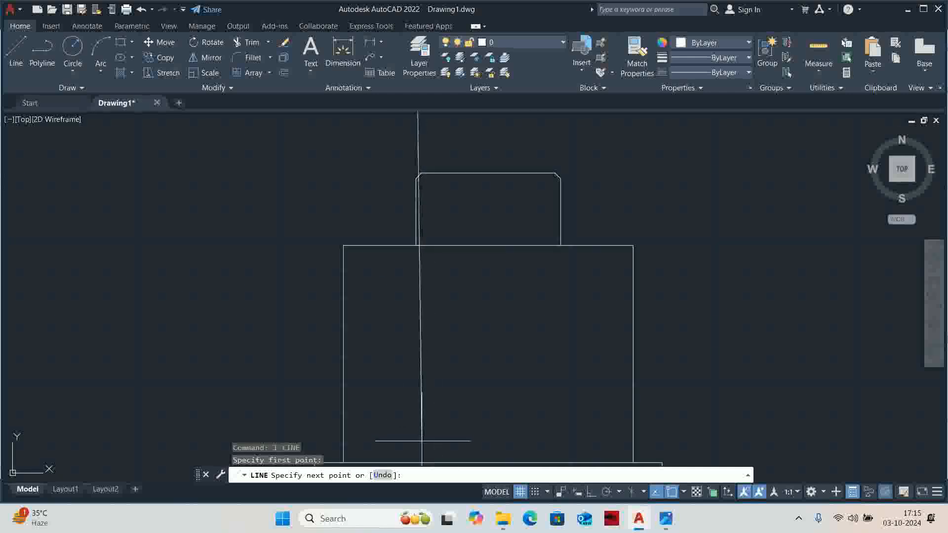
middle_drag(432, 450, 416, 360)
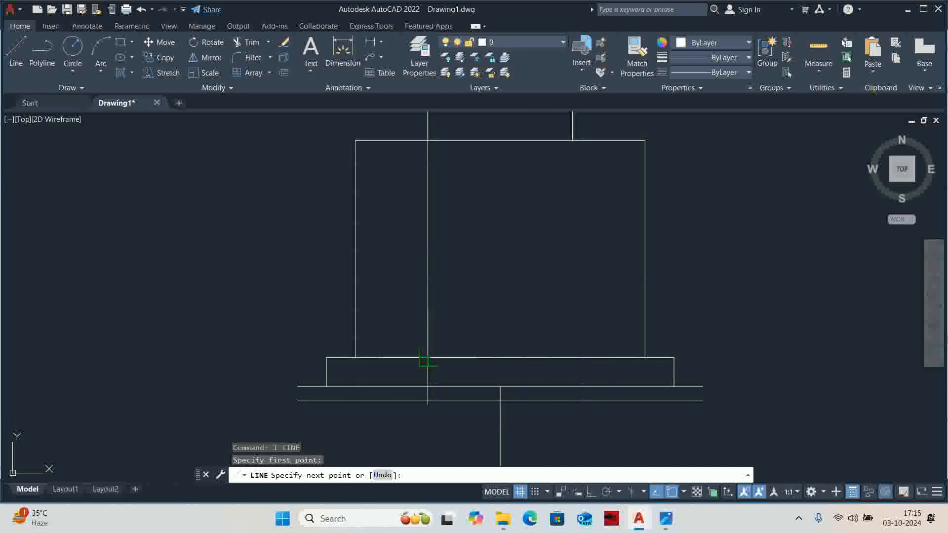
click(428, 359)
key(Escape)
scroll(429, 360, down, 4)
Step: Draw a vertical projection line from the hexagon's lower-right vertex down to the top edge of the collar
key(Return)
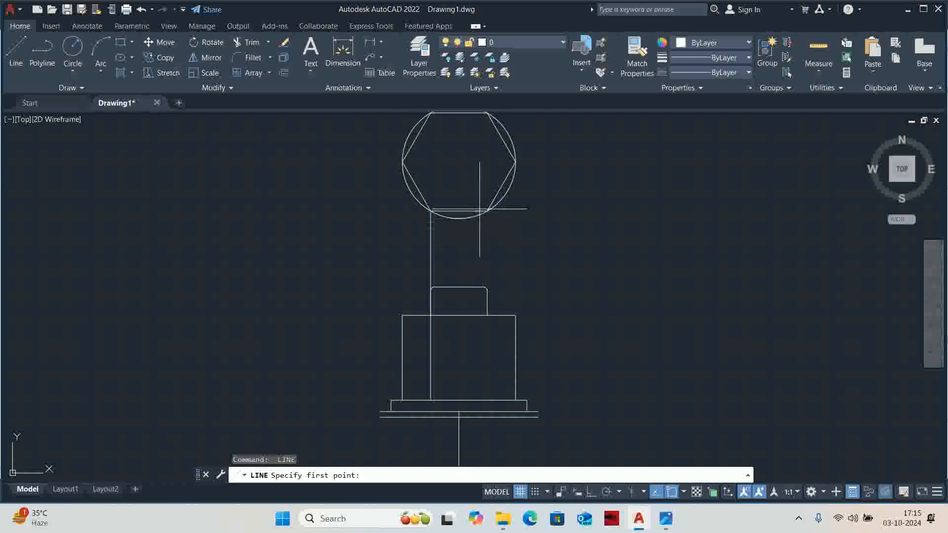
click(488, 211)
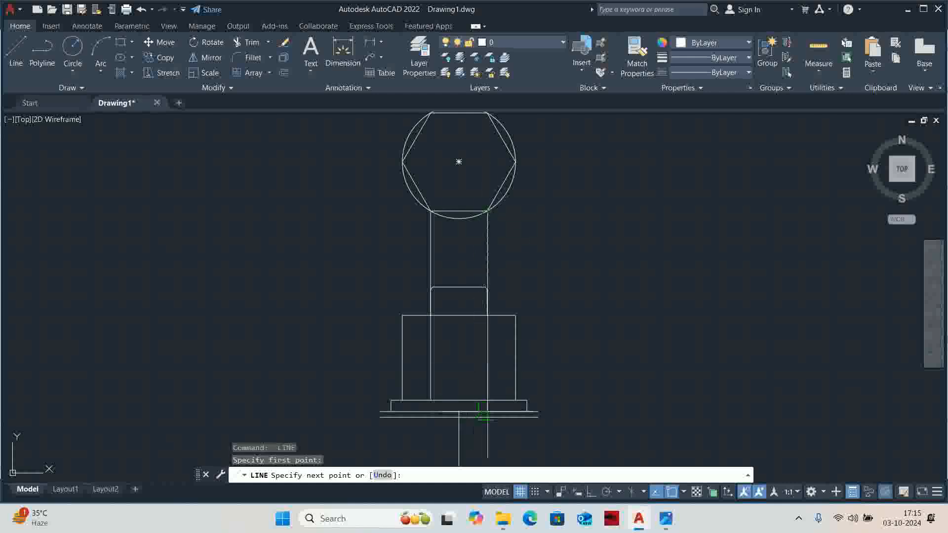
click(488, 400)
key(Escape)
Step: Draw a vertical centre line from the midpoint of the collar's bottom edge up to the midpoint of the nut body's top edge
scroll(460, 413, up, 4)
key(Return)
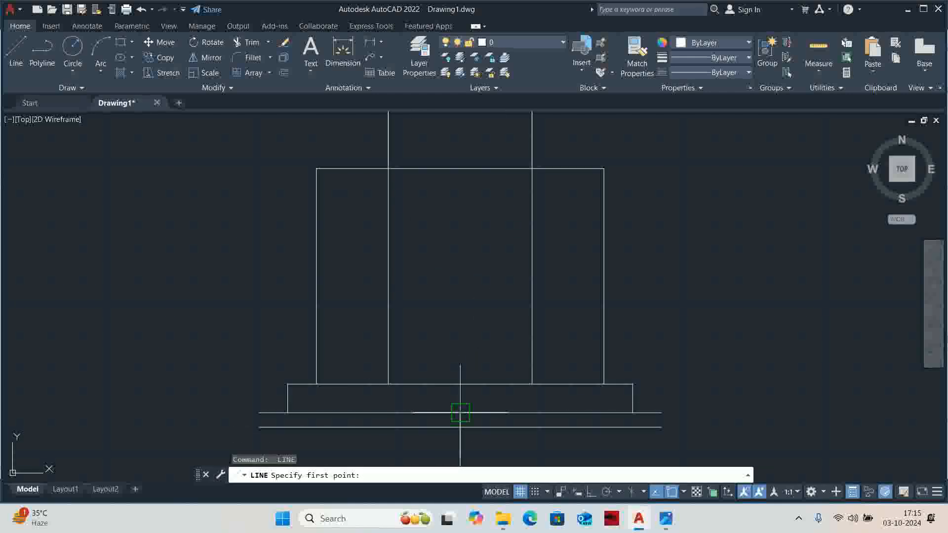
click(460, 412)
click(461, 170)
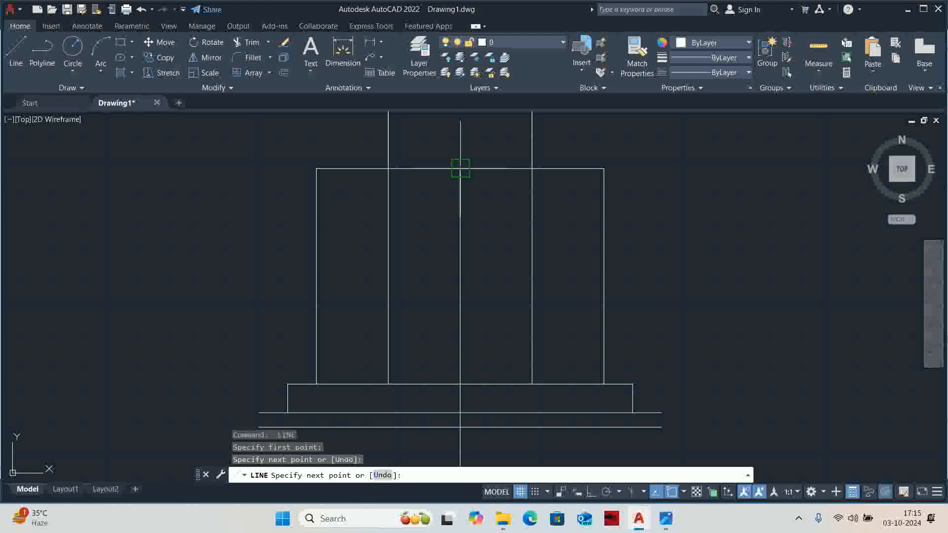
key(Escape)
scroll(440, 224, down, 2)
Step: Check the arcs along the top of the nut in reference image 012.jpg
key(alt+Tab)
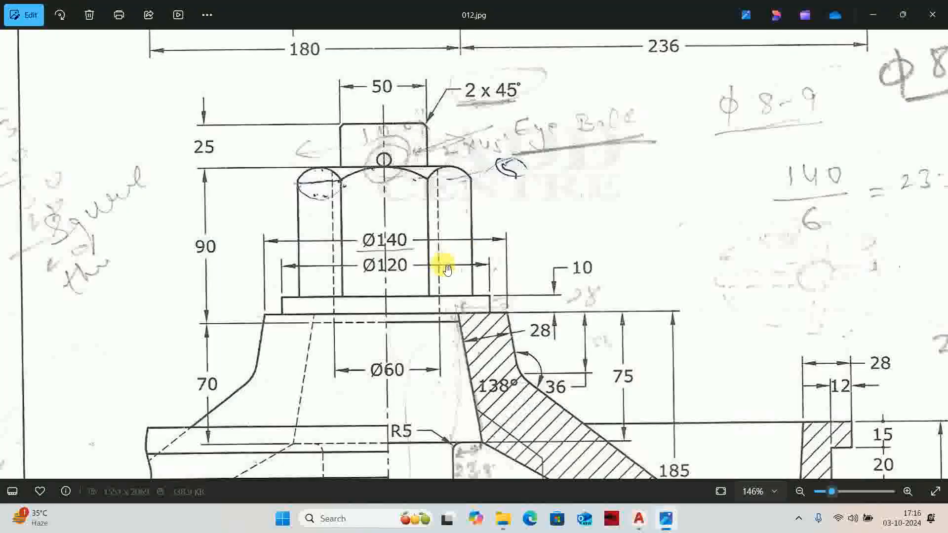
scroll(351, 181, down, 3)
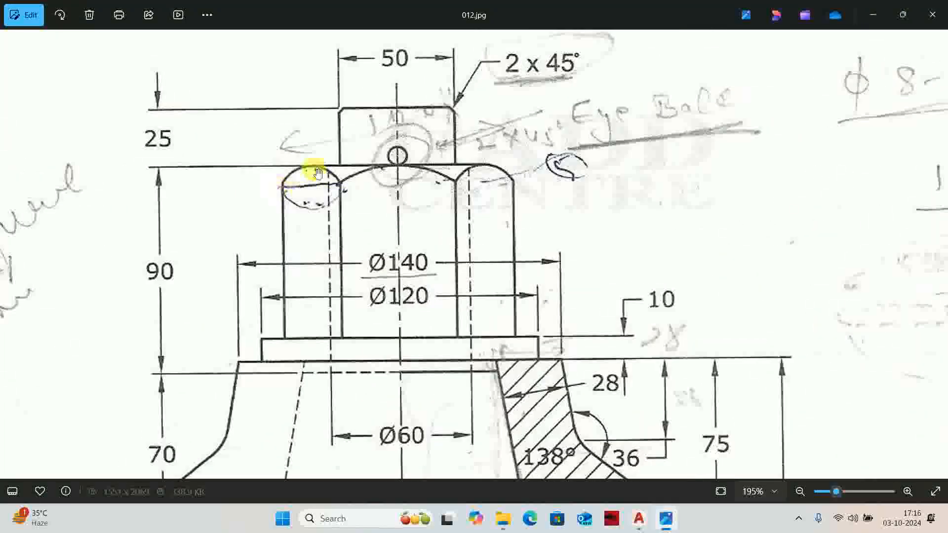
key(alt+Tab)
scroll(419, 228, up, 3)
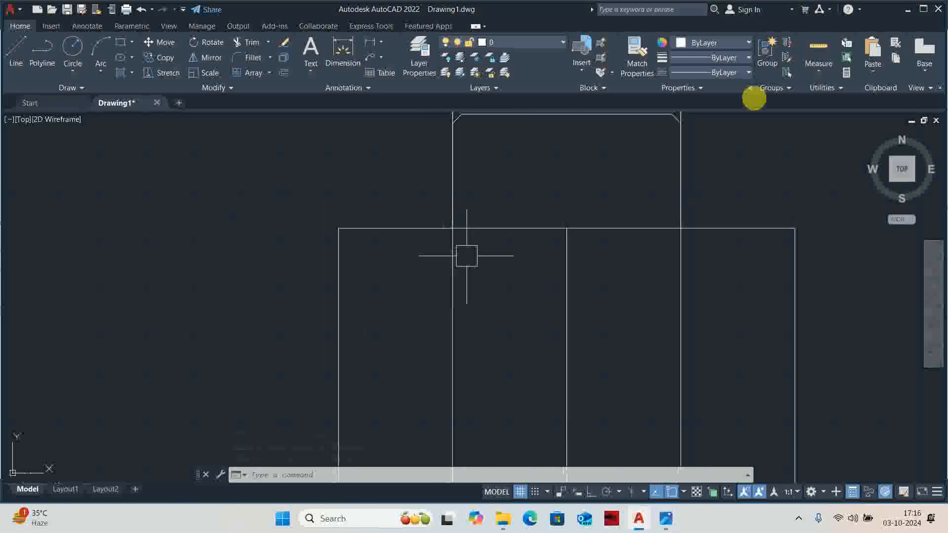
click(810, 54)
key(Escape)
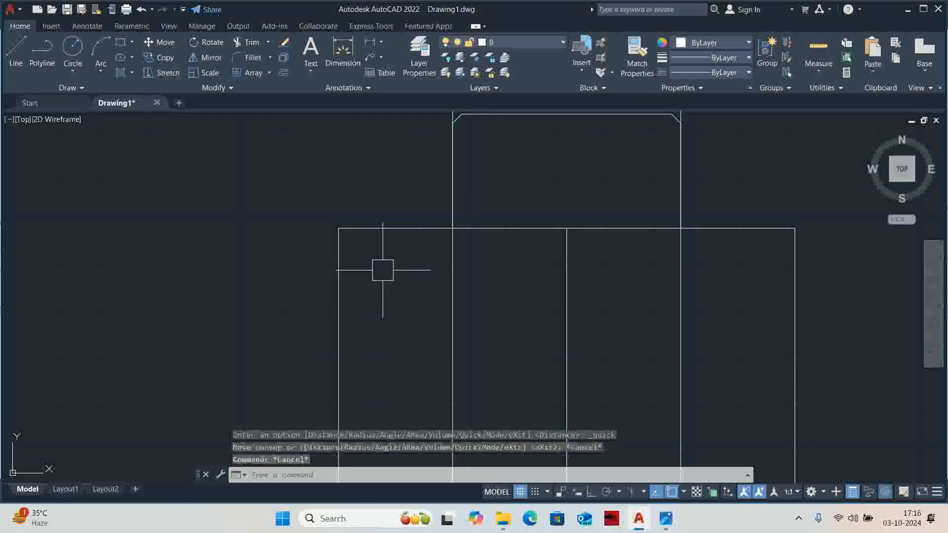
text(o)
key(Return)
key(Return)
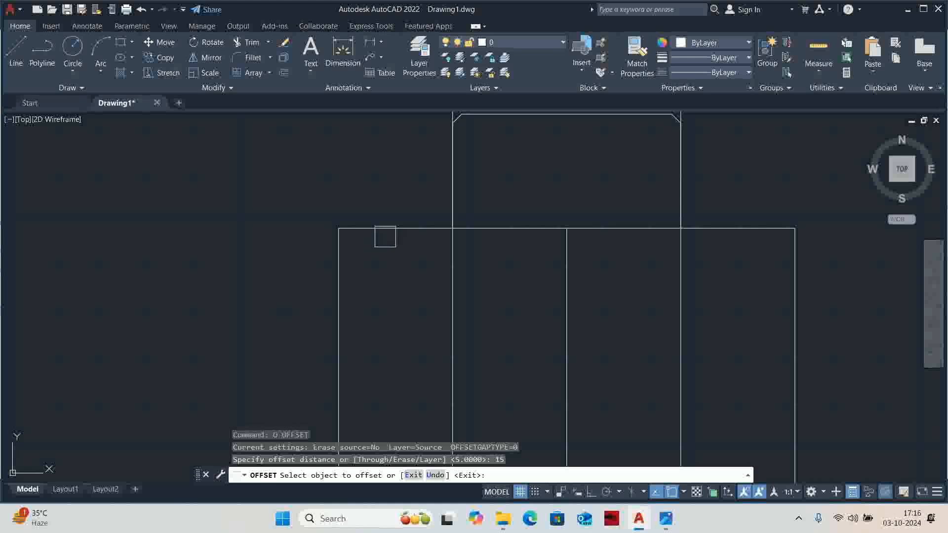
click(383, 230)
key(Escape)
Step: Offset the nut body's top edge downward by 10
key(Return)
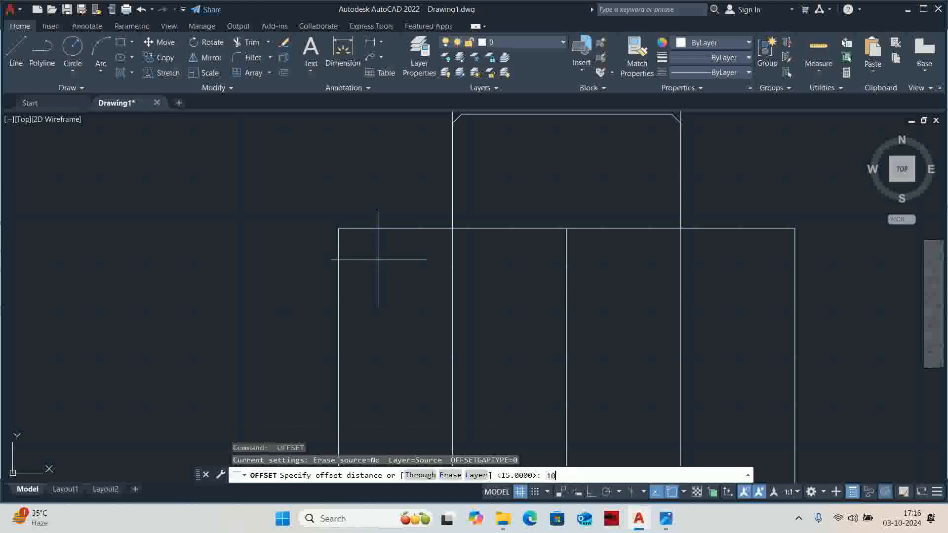
key(Return)
click(383, 230)
click(380, 263)
key(Escape)
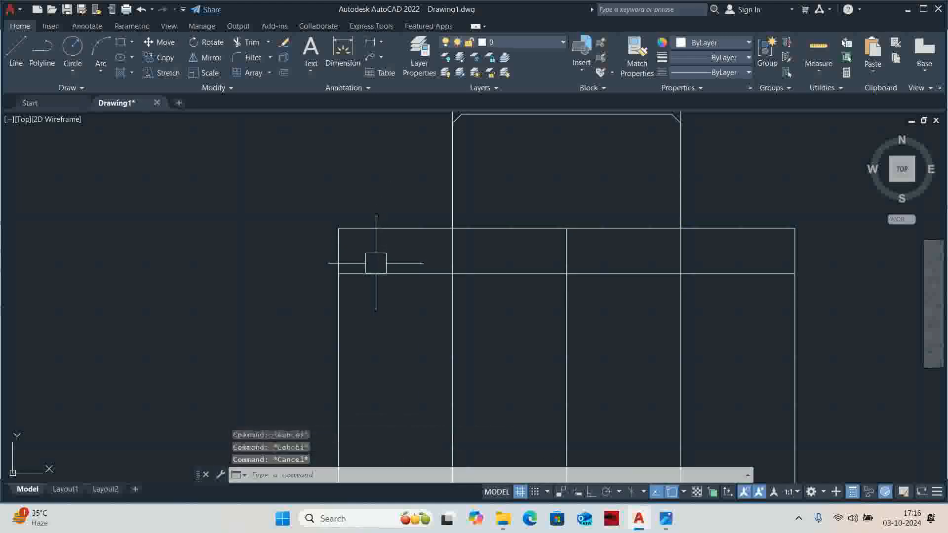
Step: Draw the left face's three-point arc between the offset line's ends at that face, using a midpoint between two points for its crown at the top edge
text(a)
key(Return)
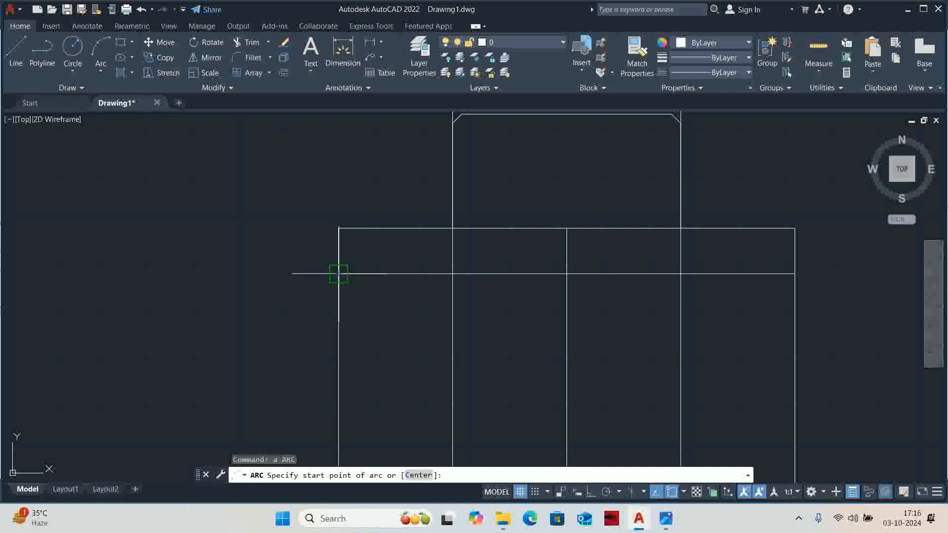
click(339, 273)
text(mtp)
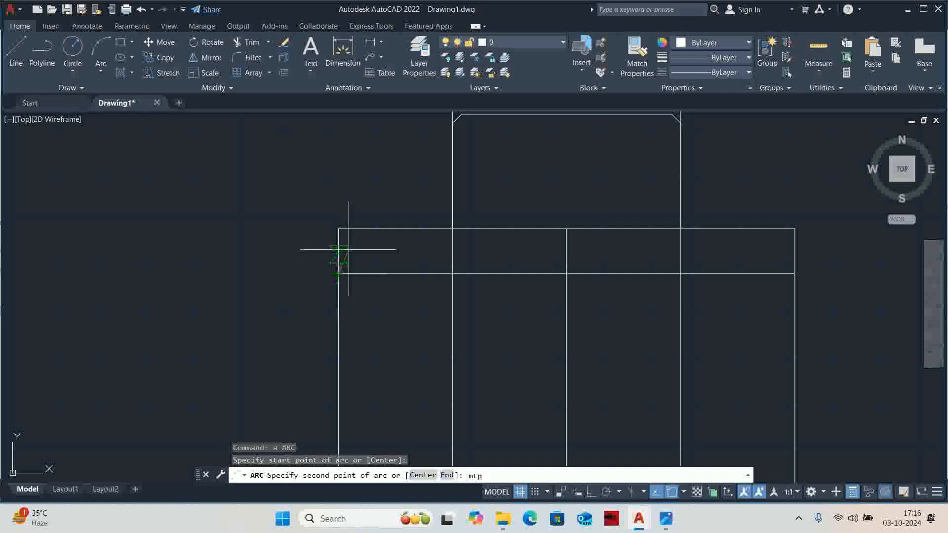
key(Return)
click(339, 274)
click(448, 225)
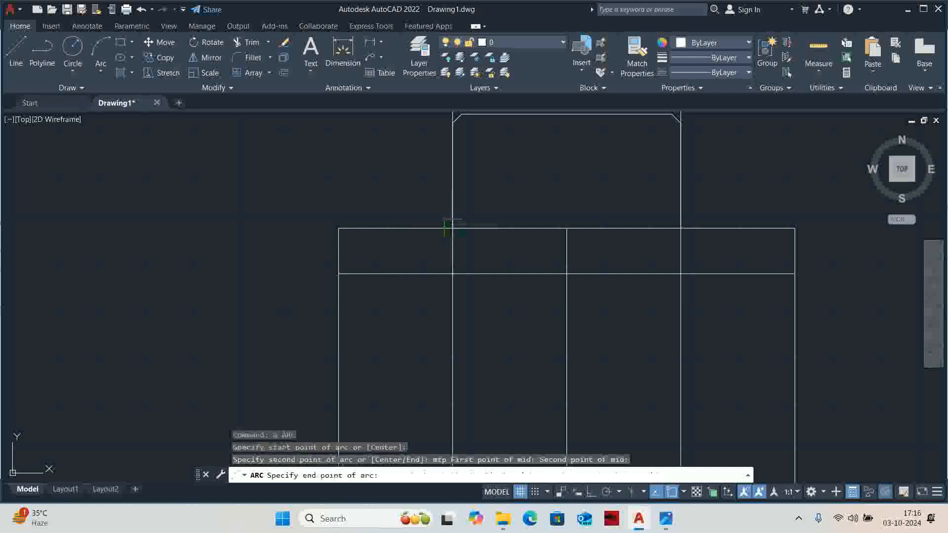
click(453, 273)
key(Escape)
Step: Draw the middle face's three-point arc between the two projection lines at the offset line, passing through the midpoint of the nut's top edge
middle_drag(515, 270, 461, 277)
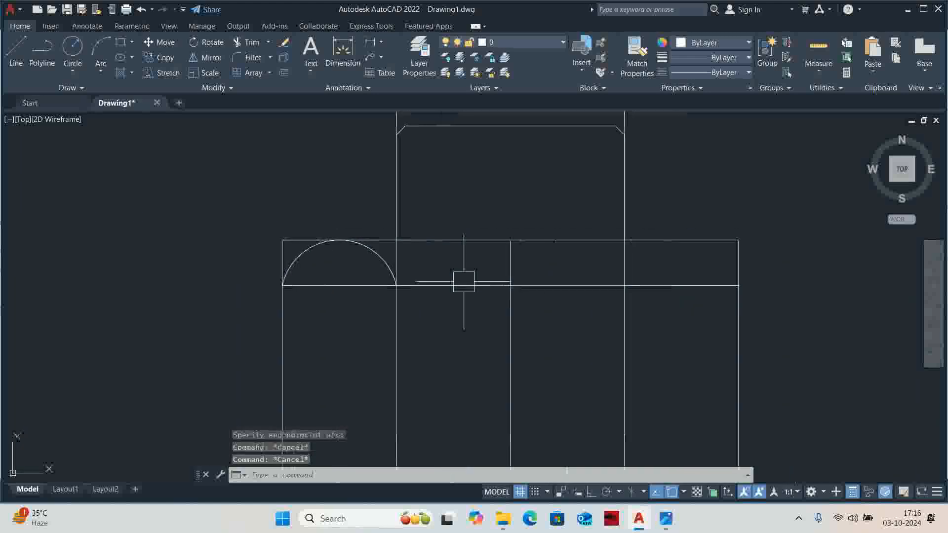
text(a)
key(Return)
click(395, 286)
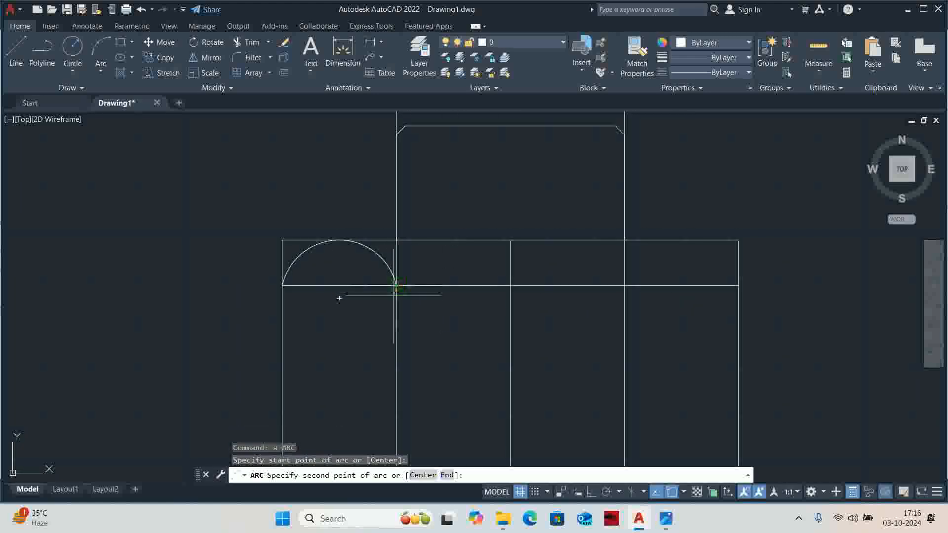
click(510, 240)
click(624, 286)
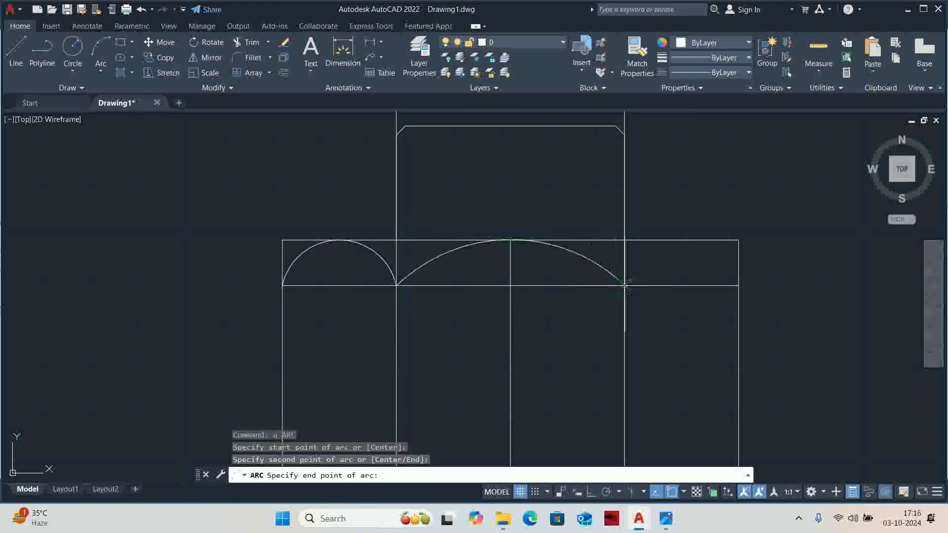
key(Escape)
key(Escape)
middle_drag(614, 281, 521, 309)
key(Return)
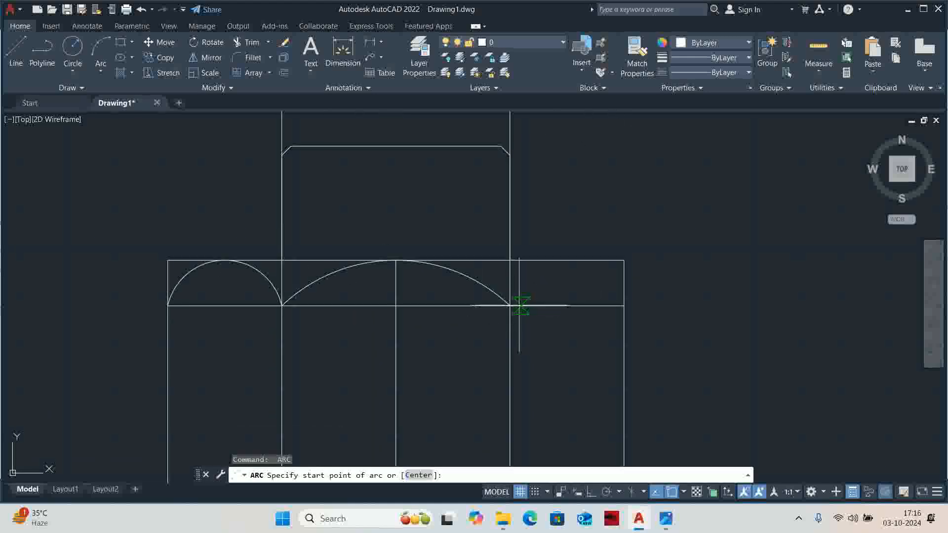
key(Escape)
key(Escape)
Step: Mirror the left face's arc about the vertical centre line onto the right face, keeping the original
text(mi)
key(Return)
click(268, 289)
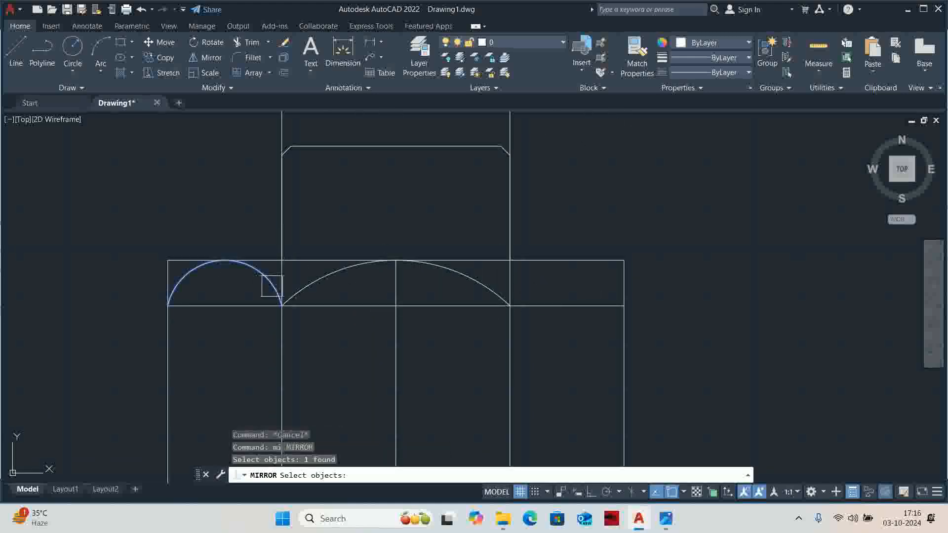
key(Return)
click(396, 261)
click(398, 237)
key(Escape)
key(Escape)
key(Escape)
key(Escape)
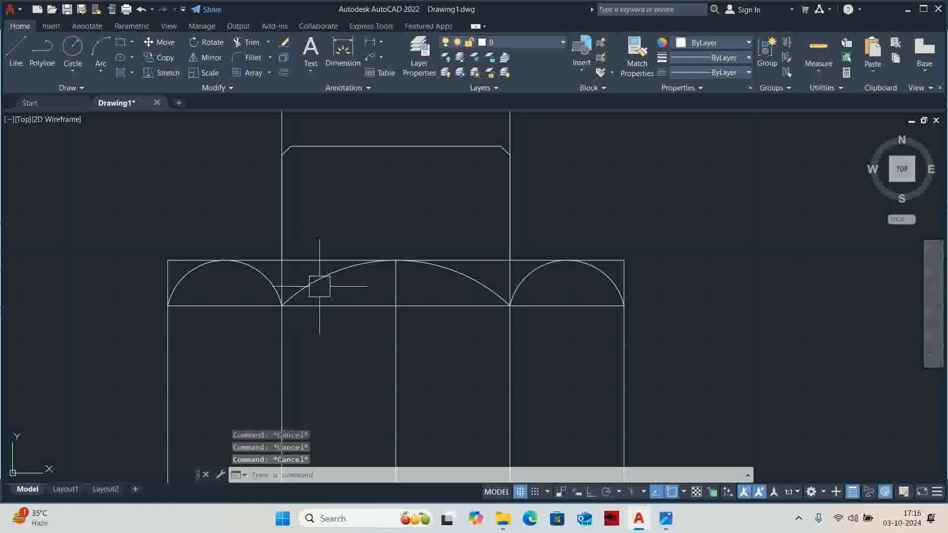
Step: Erase the horizontal offset line joining the arc ends and check the nut outline in reference image 012.jpg
click(329, 300)
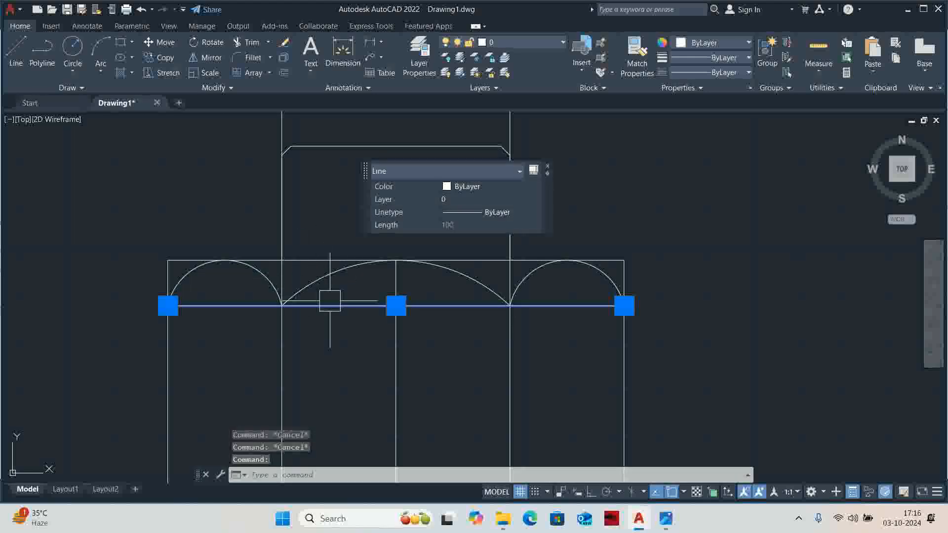
key(Delete)
key(alt+Tab)
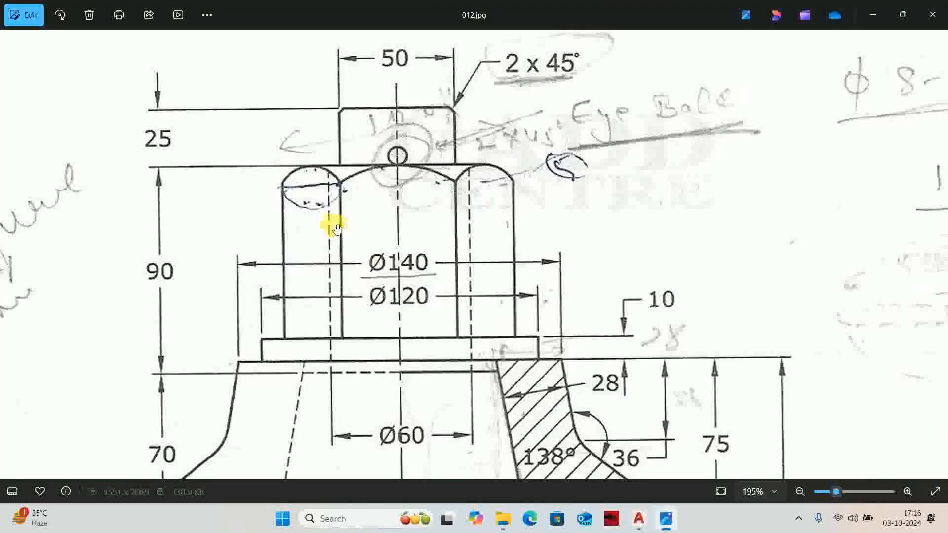
key(alt+Tab)
Step: Trim the nut body's square upper-left and upper-right corners back to the outer arcs
text(tr)
key(space)
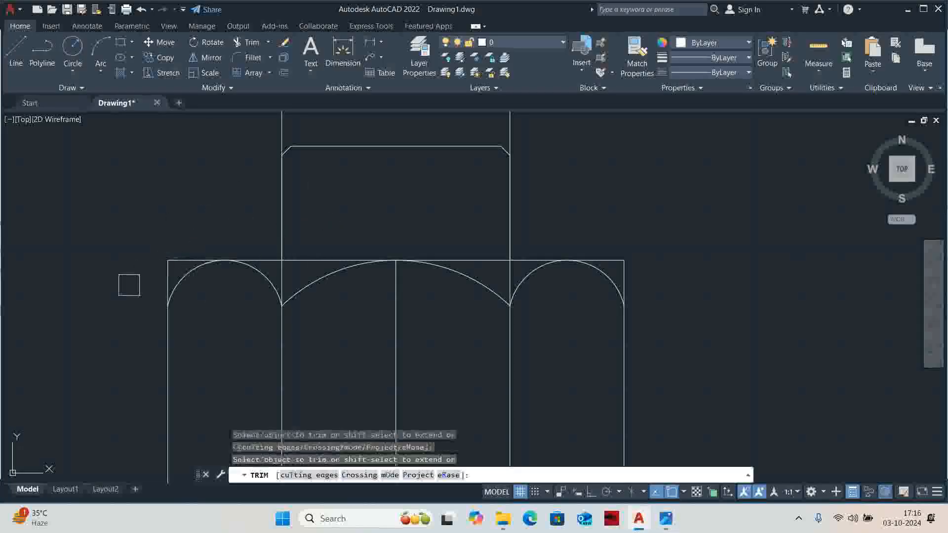
click(123, 291)
key(Return)
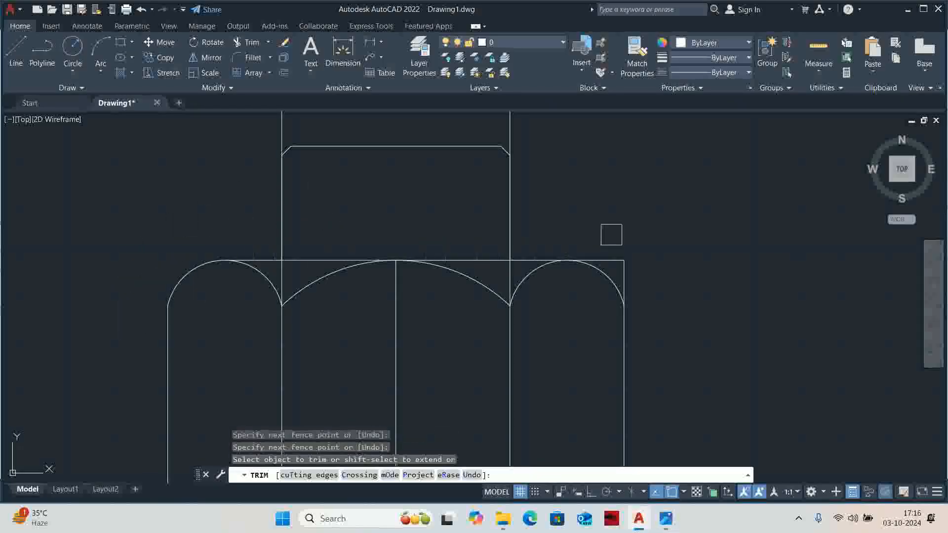
click(611, 233)
key(Escape)
key(Escape)
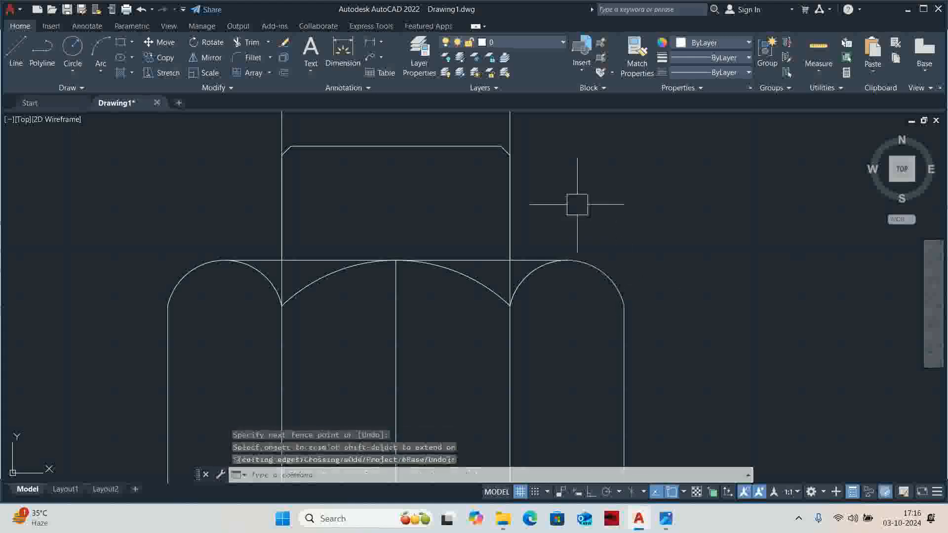
Step: Erase the two vertical projection lines running down from the hexagon
scroll(577, 237, down, 2)
click(580, 217)
click(349, 179)
key(Delete)
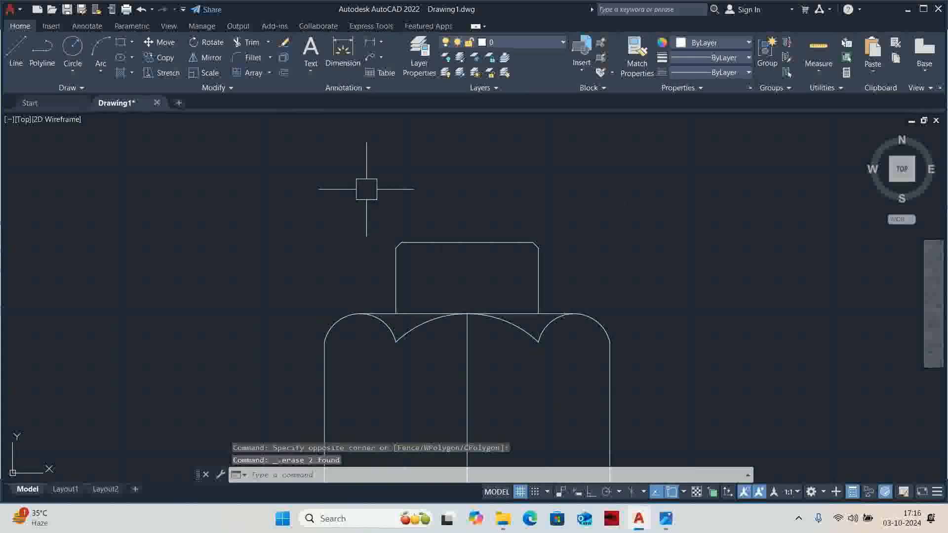
Step: Draw a vertical edge line from the junction of the left and middle arcs down to the collar's top edge
middle_drag(360, 260, 366, 178)
text(l)
key(Return)
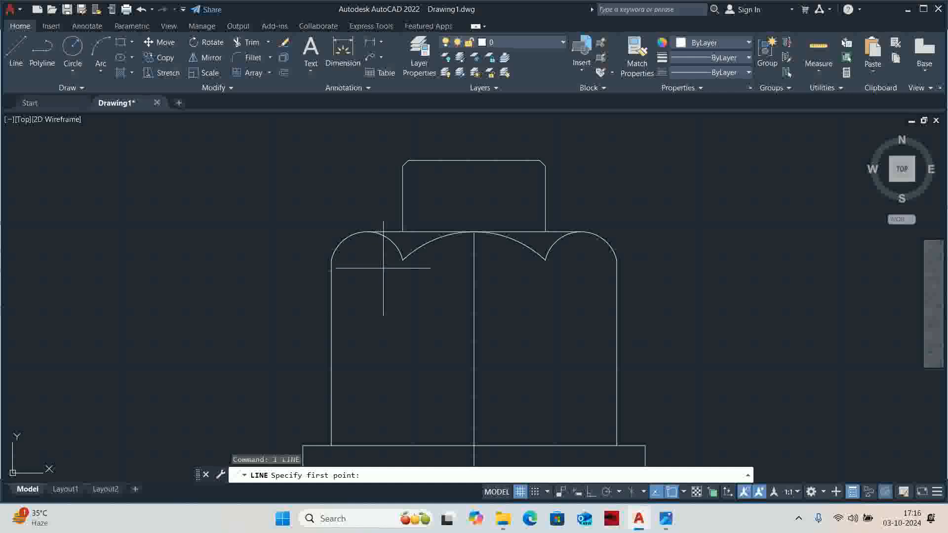
click(403, 259)
click(403, 445)
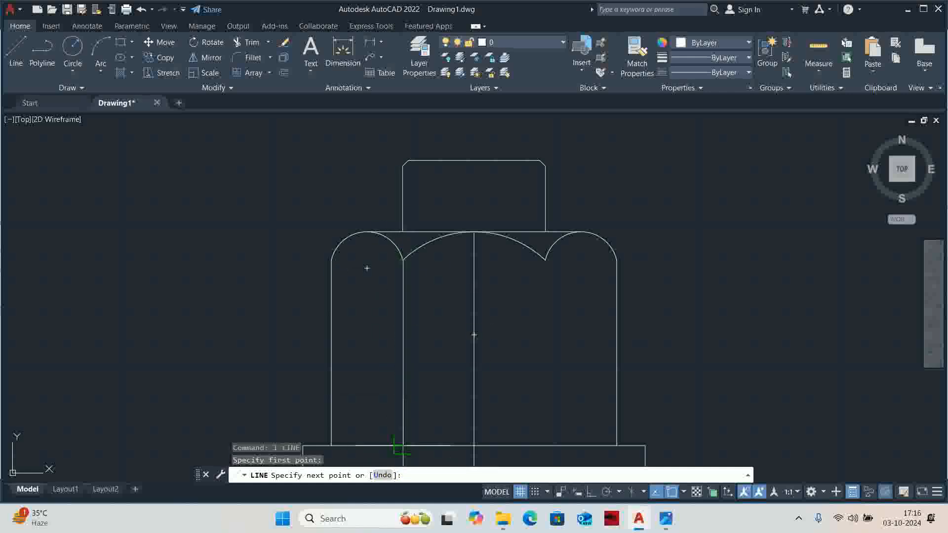
Step: Draw a vertical edge line from the junction of the middle and right arcs down to the collar's top edge
key(Escape)
key(Escape)
key(Return)
click(545, 259)
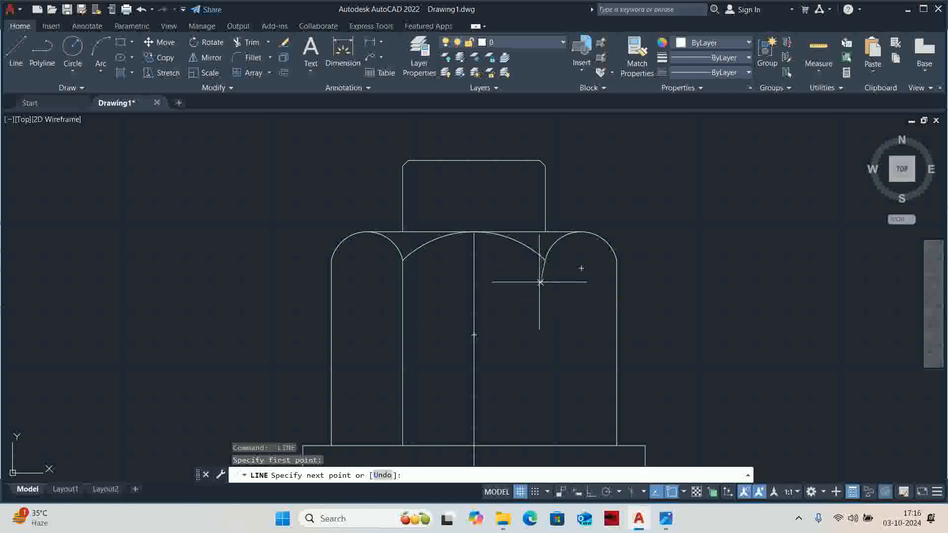
click(545, 445)
key(Escape)
scroll(526, 338, down, 2)
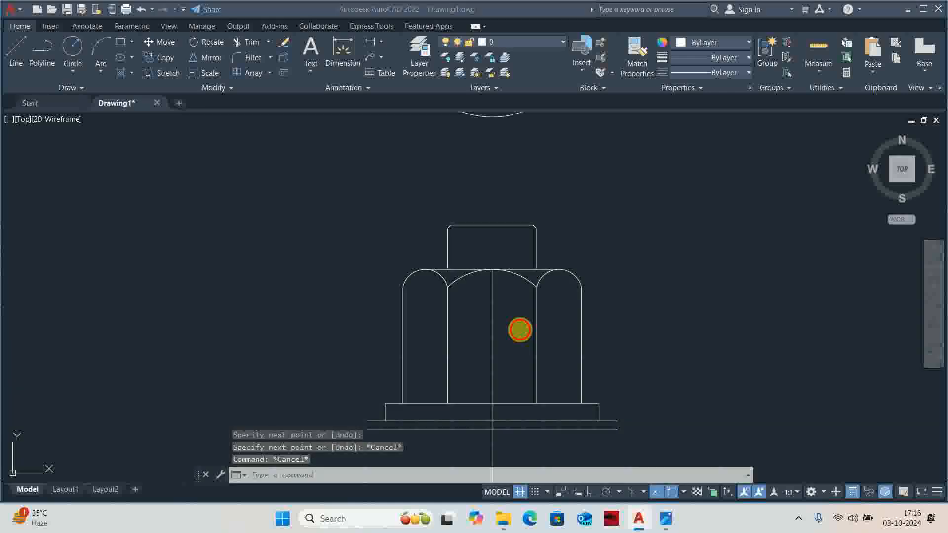
Step: Compare the finished nut with reference image 012.jpg and examine the dimensions of the tapered body below the collar
key(alt+Tab)
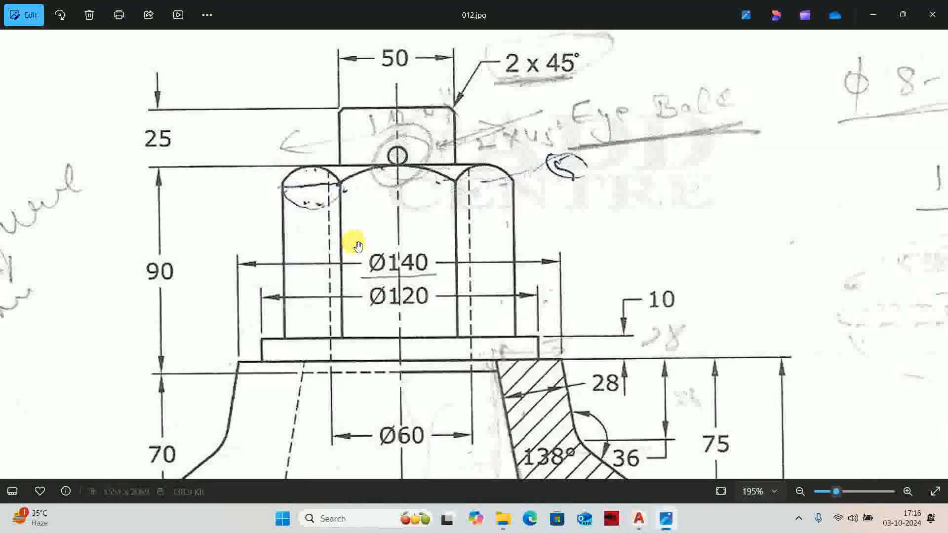
key(alt+Tab)
scroll(402, 292, down, 1)
scroll(419, 297, up, 1)
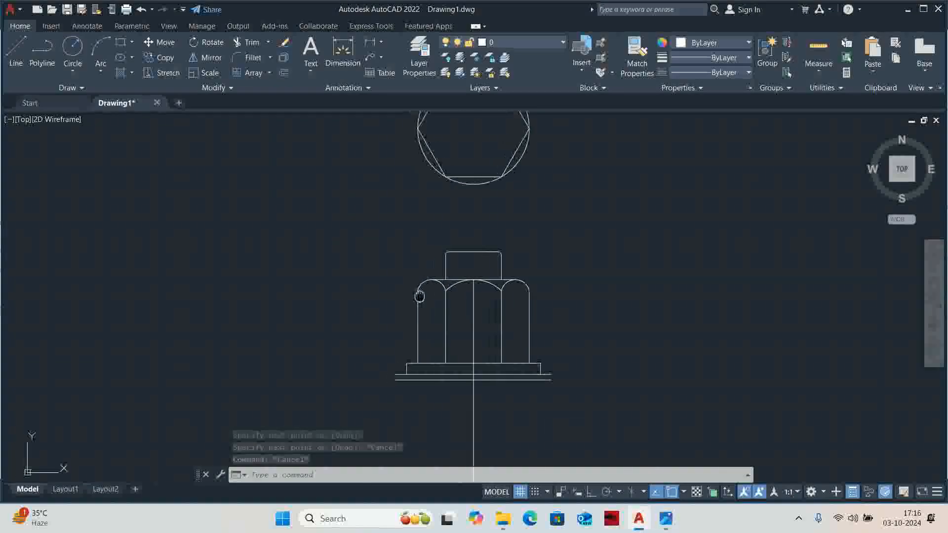
middle_drag(419, 297, 414, 331)
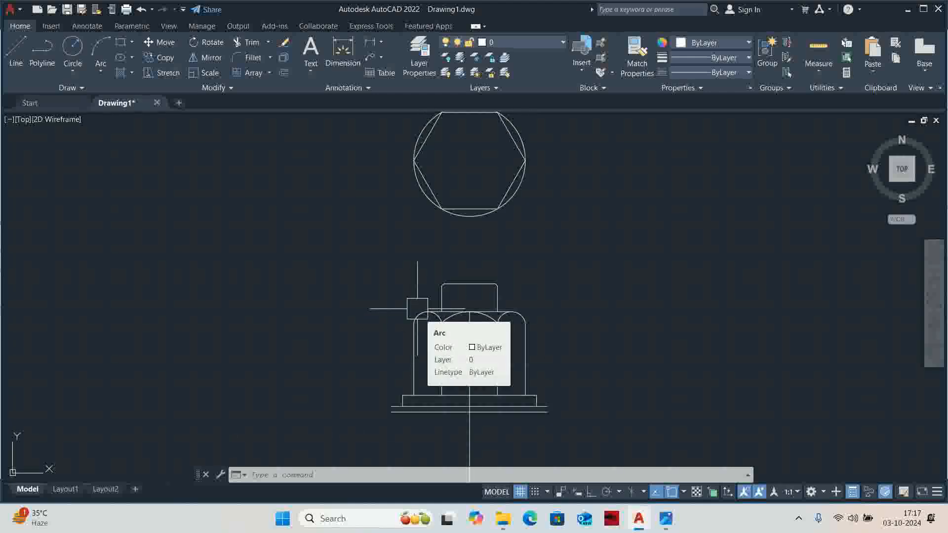
scroll(429, 363, up, 4)
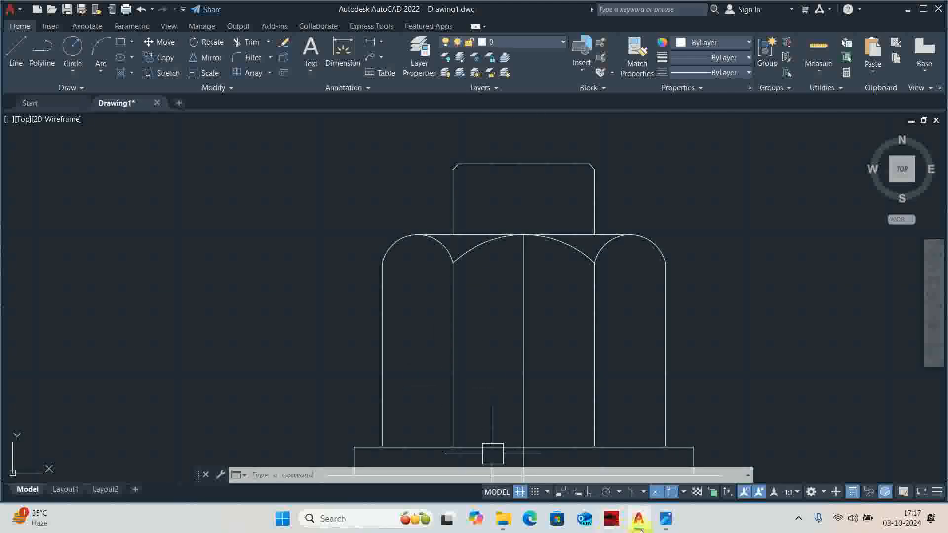
click(666, 518)
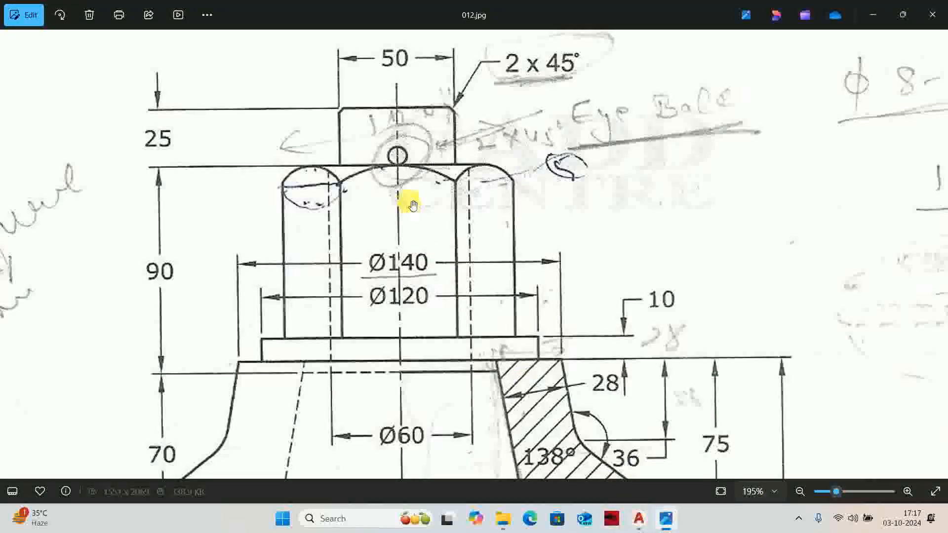
scroll(402, 233, down, 3)
mouse_move(375, 351)
mouse_down()
mouse_move(332, 247)
mouse_move(441, 227)
mouse_up()
scroll(441, 228, up, 1)
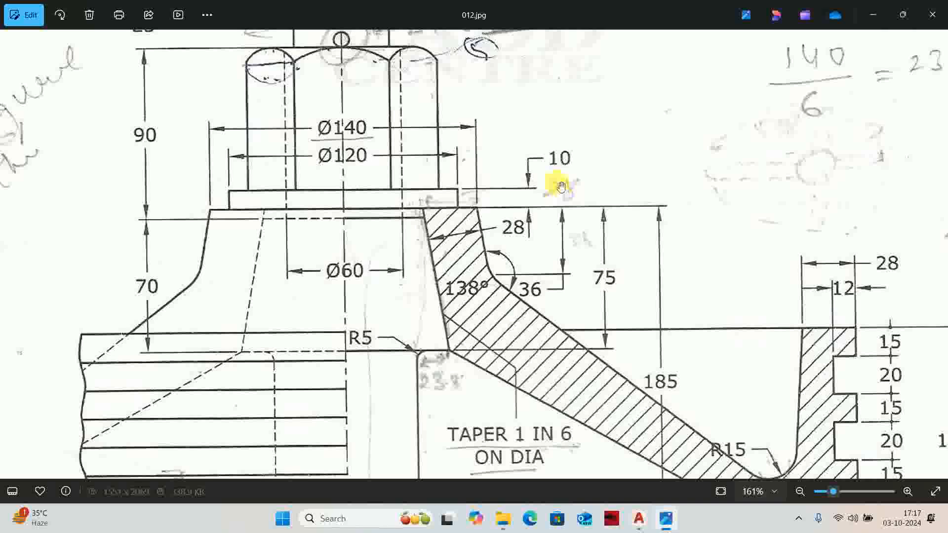
key(alt+Tab)
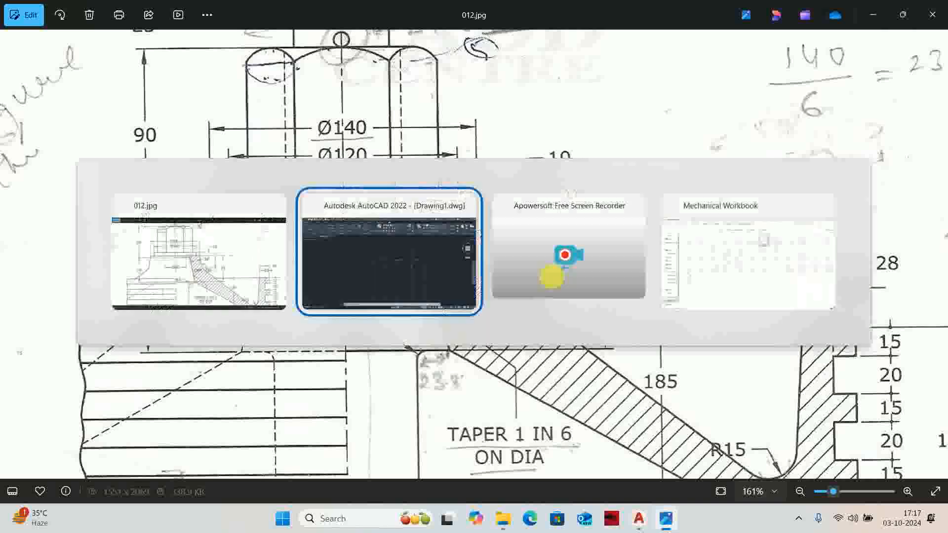
Step: Offset the horizontal line at the collar's base downward by 36 mm
scroll(524, 262, down, 5)
scroll(524, 262, up, 8)
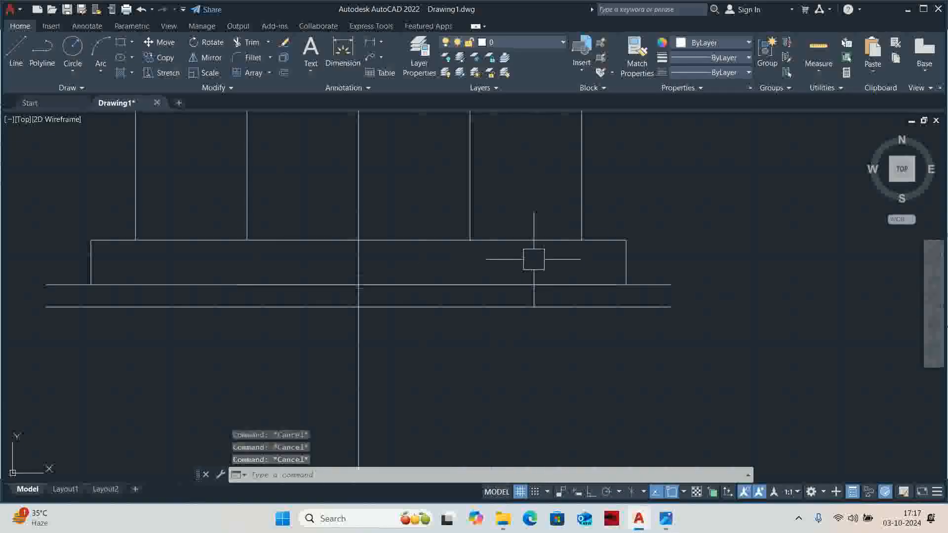
text(o)
key(Return)
text(36)
key(Return)
scroll(633, 273, up, 2)
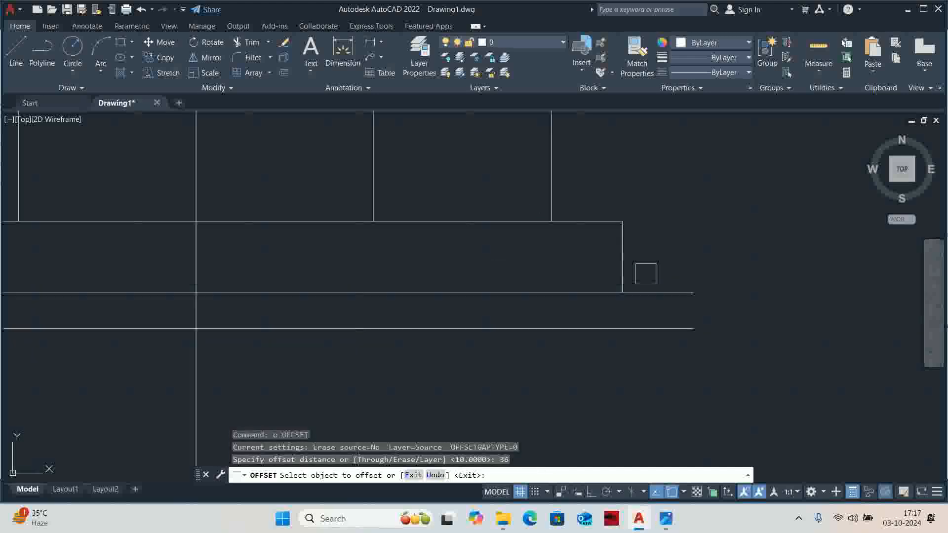
click(667, 292)
scroll(653, 351, down, 2)
middle_drag(653, 352, 640, 182)
click(640, 182)
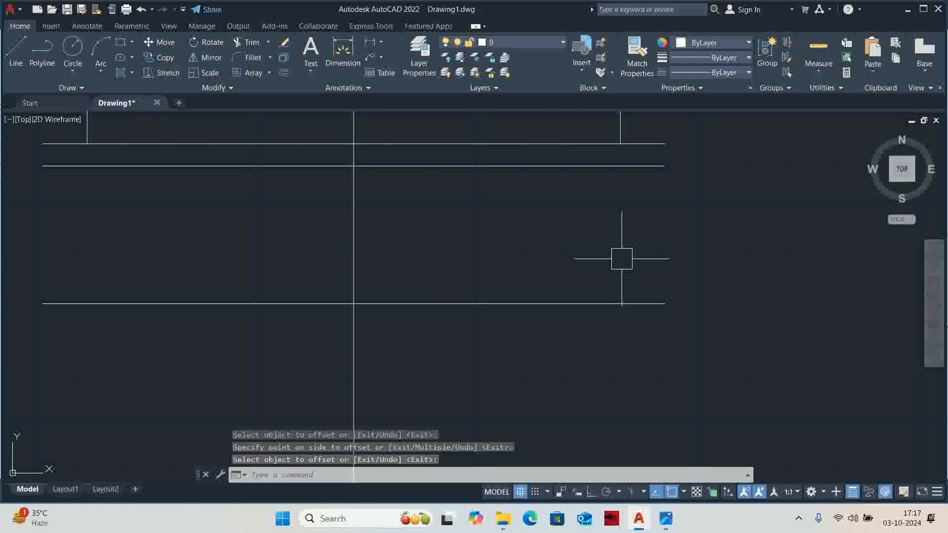
key(Escape)
key(Escape)
scroll(622, 258, down, 2)
Step: Study the body's heights, wall section and taper note in reference image 012.jpg, then return to the drawing
key(alt+Tab)
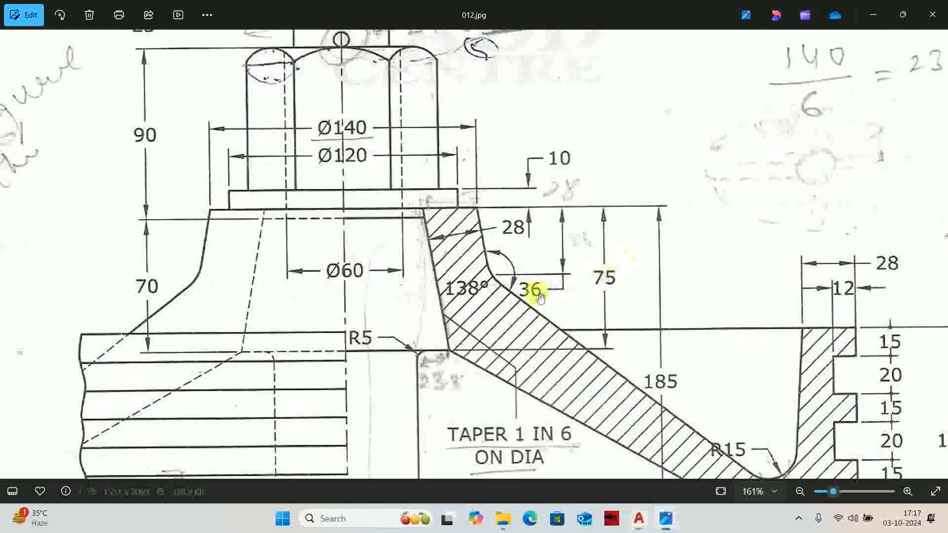
drag(523, 299, 493, 248)
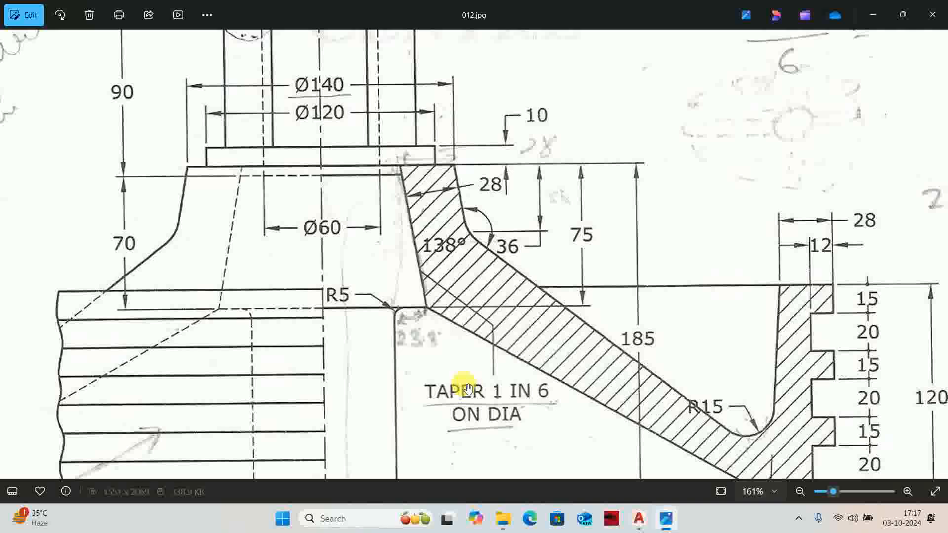
scroll(464, 375, down, 2)
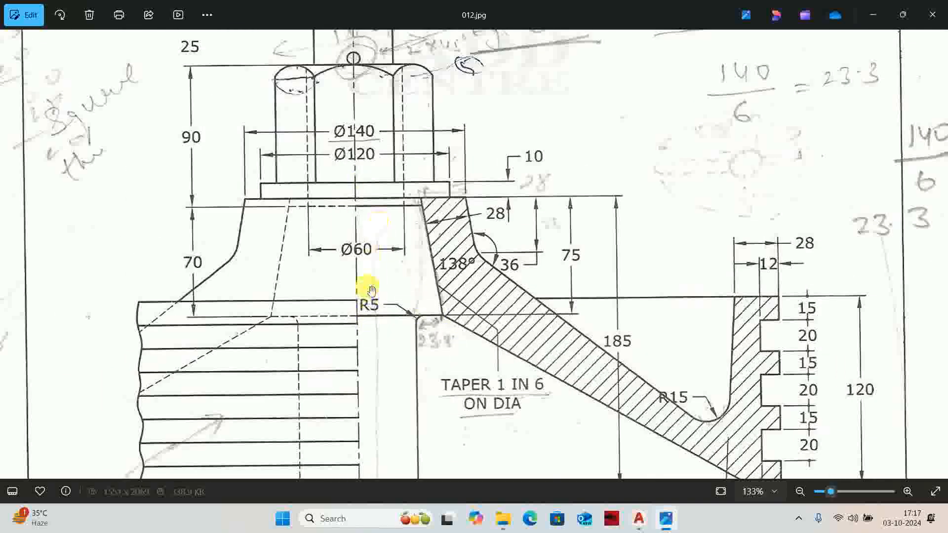
click(870, 14)
key(Escape)
key(Escape)
key(Escape)
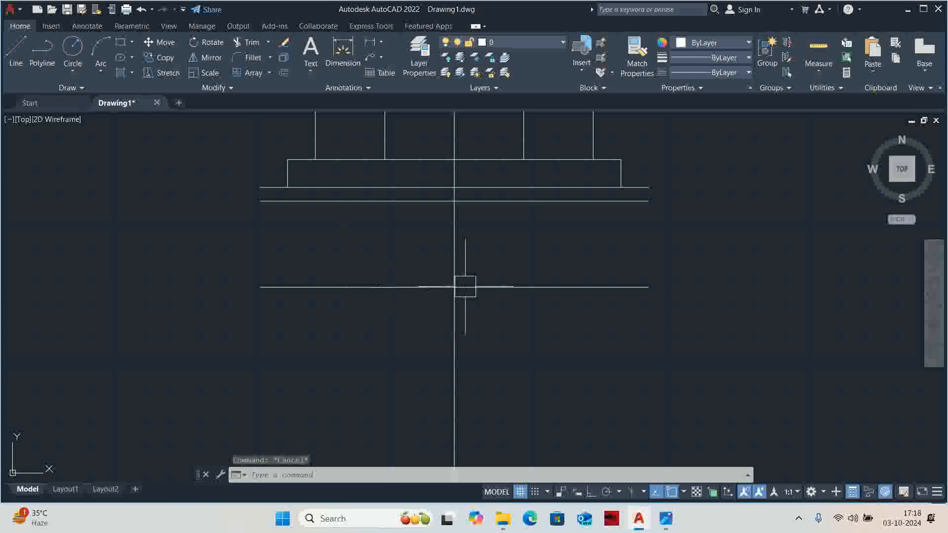
Step: Offset the lower of the two closely spaced lines beneath the collar downward by 70 mm
middle_drag(463, 283, 466, 285)
text(o)
key(Return)
text(7)
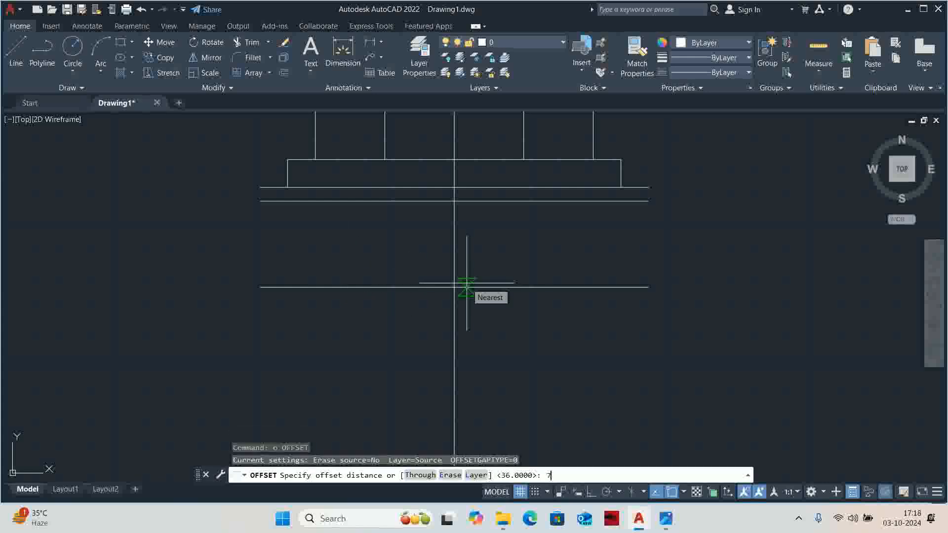
text(2)
key(Return)
click(536, 201)
click(525, 286)
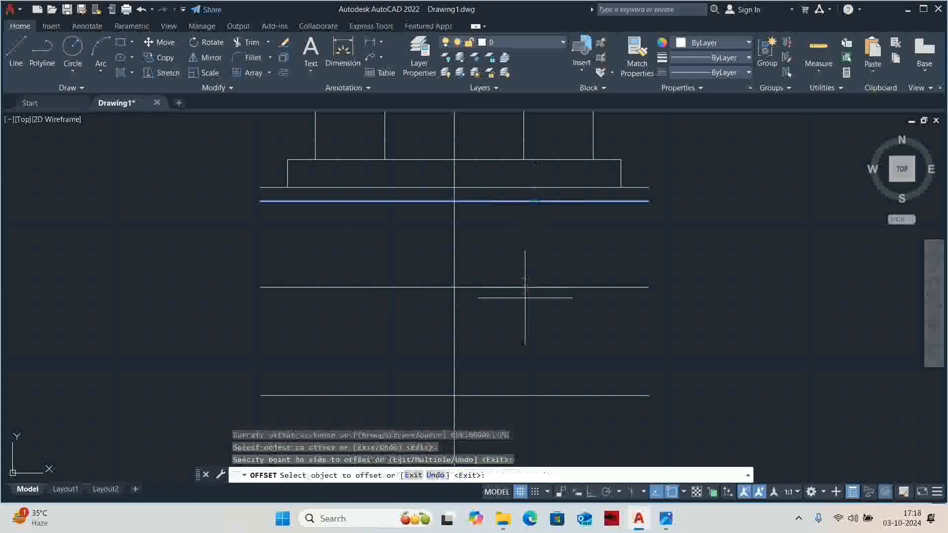
key(Escape)
Step: Draw a vertical line from the bottom line's right end up to the right end of the second line beneath the collar
scroll(526, 306, down, 4)
text(l)
key(Return)
scroll(539, 324, up, 2)
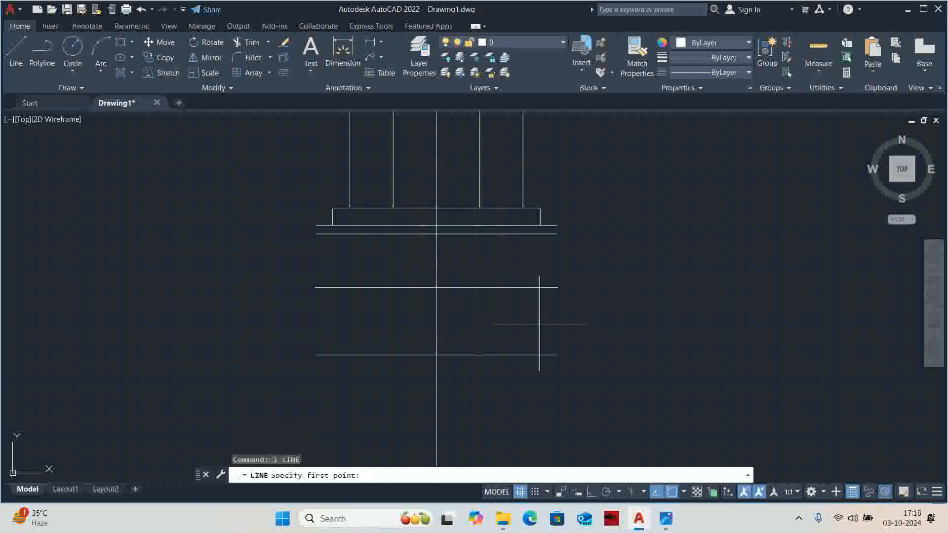
click(557, 354)
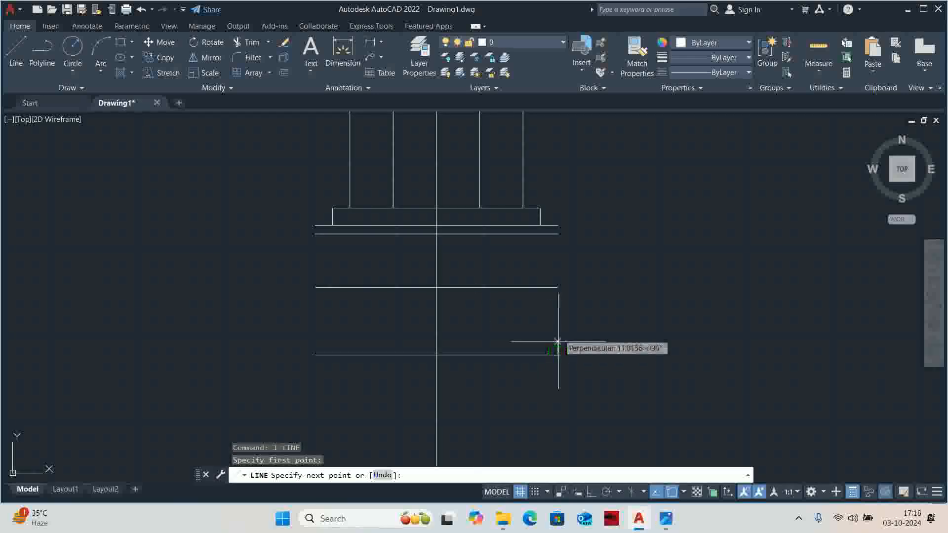
click(558, 234)
key(Escape)
key(Escape)
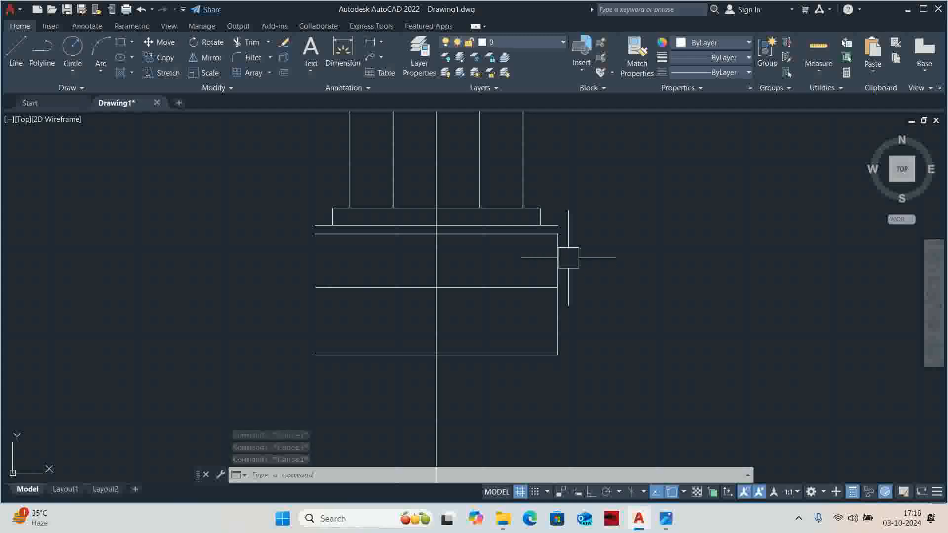
Step: Extend the right vertical line upward to the line at the collar's base
text(ex)
key(Return)
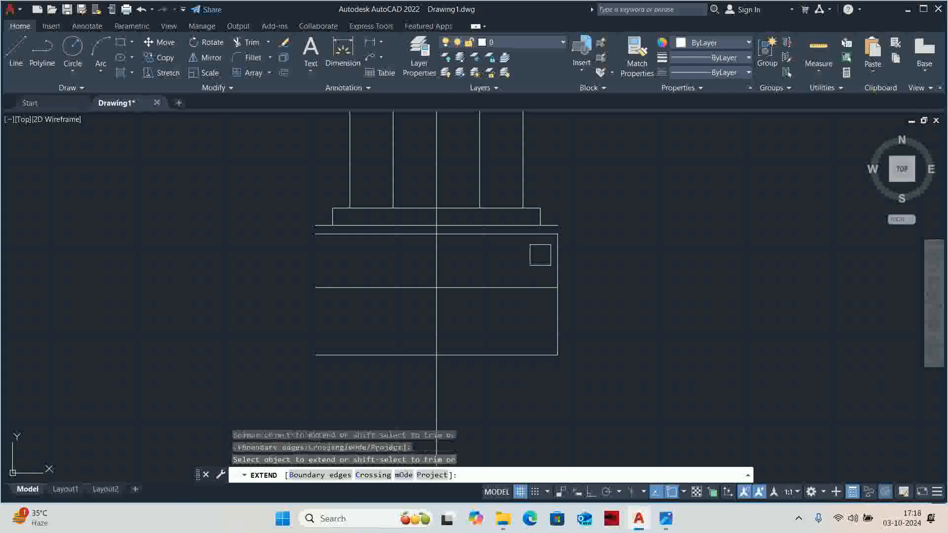
key(Escape)
key(Escape)
key(Escape)
scroll(556, 256, up, 3)
scroll(561, 275, down, 1)
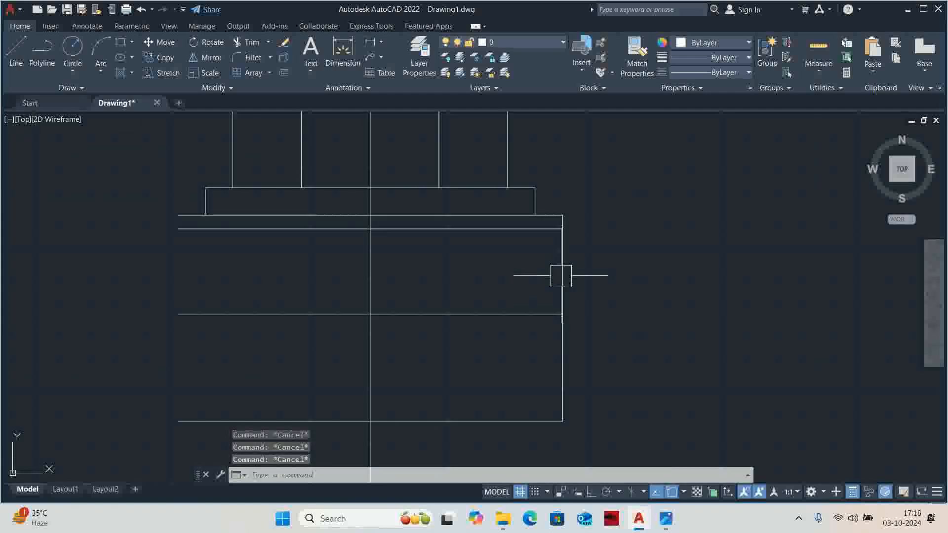
Step: Check the right vertical line's length with a linear dimension, without placing it
text(dl)
key(Return)
key(Return)
click(562, 296)
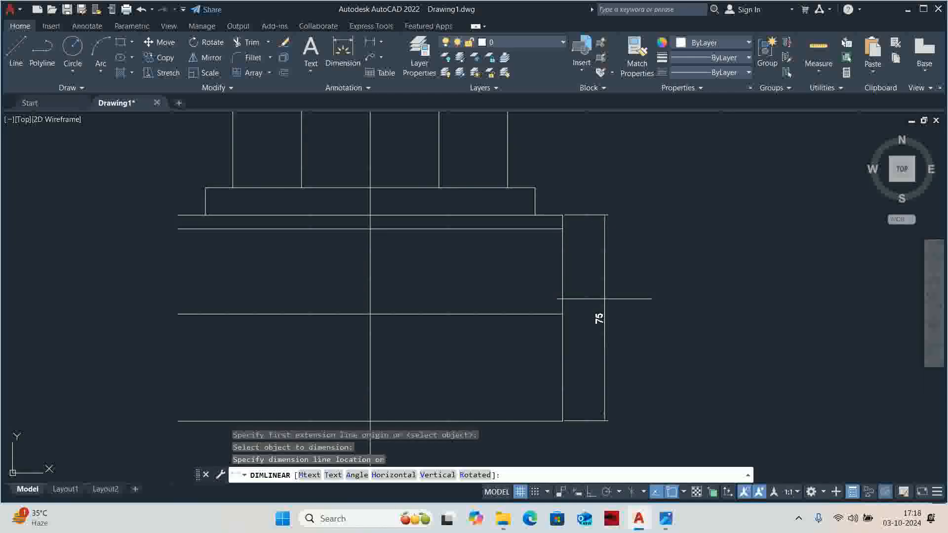
key(Escape)
key(Escape)
key(Escape)
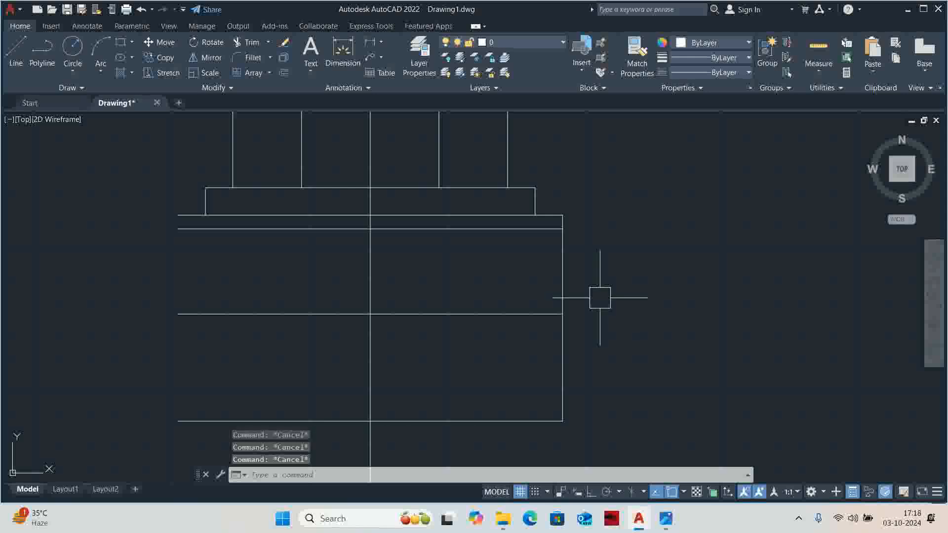
Step: Try to rotate the right vertical line by -6° about its upper end
text(ro)
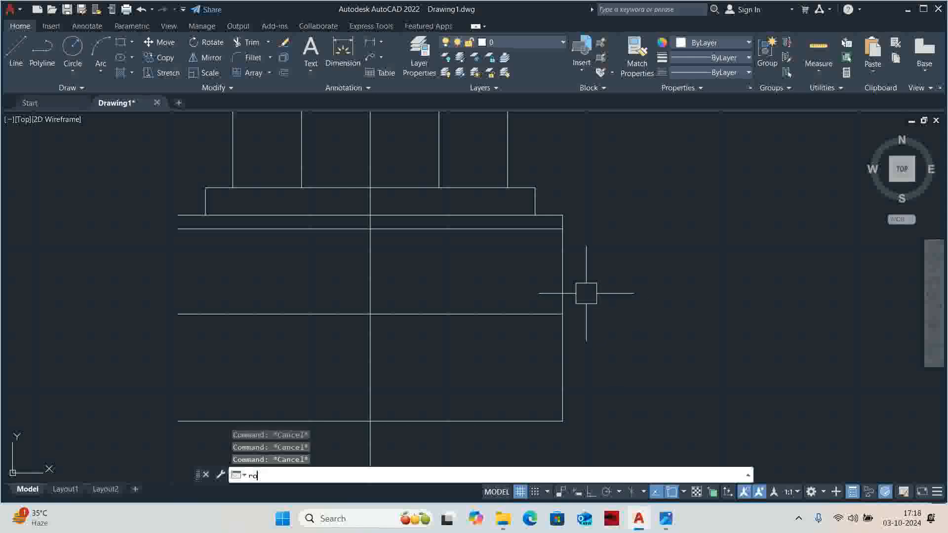
key(Return)
click(556, 279)
key(Return)
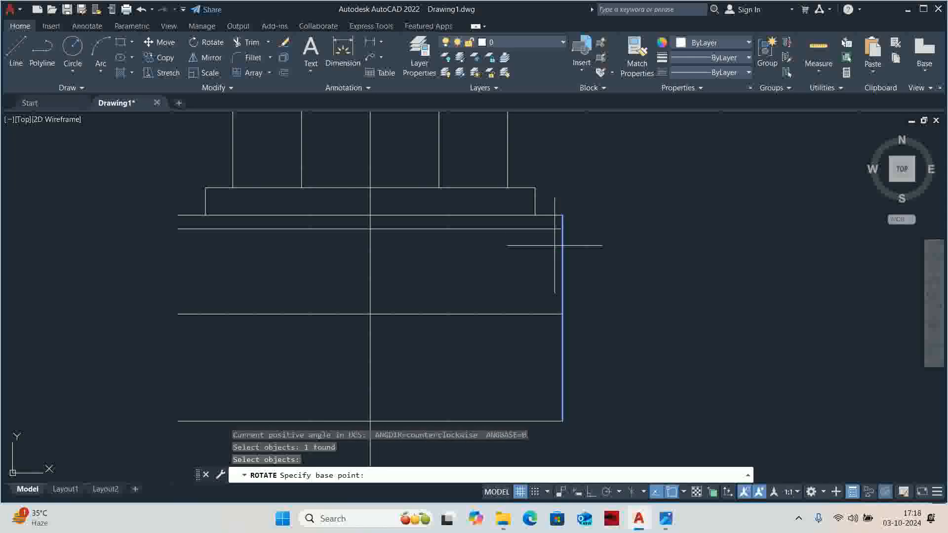
click(563, 215)
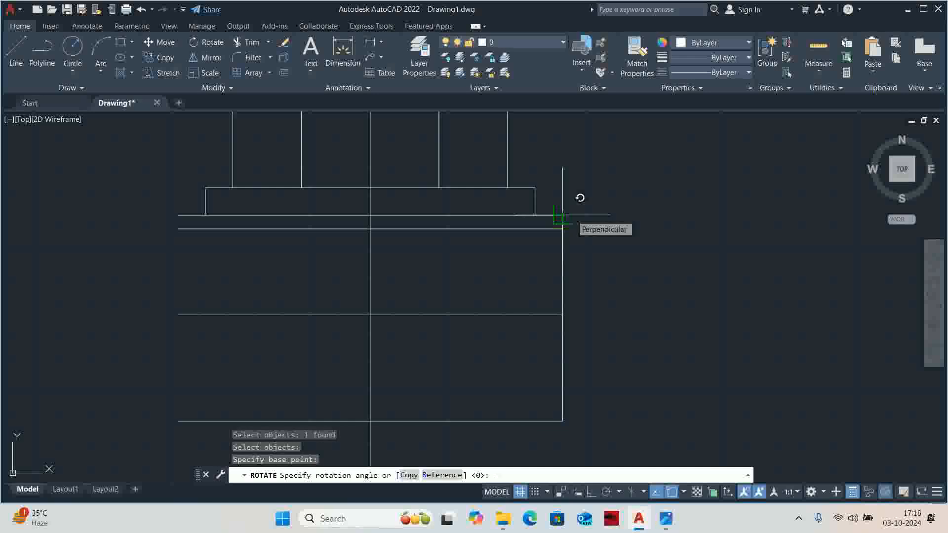
text(-6)
key(Return)
key(ctrl+z)
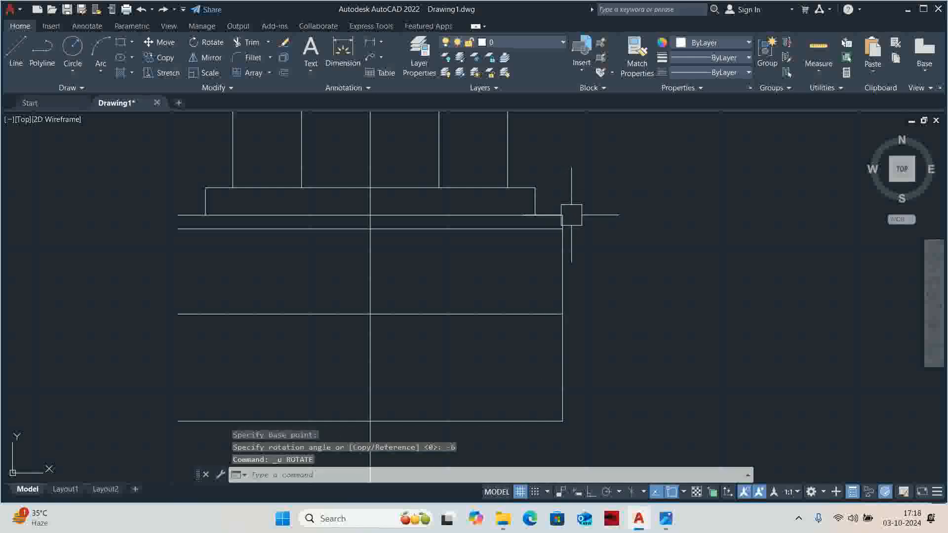
Step: Rotate the right vertical line by 6° about its upper end so that it slopes outward
text(t)
text(o)
key(Return)
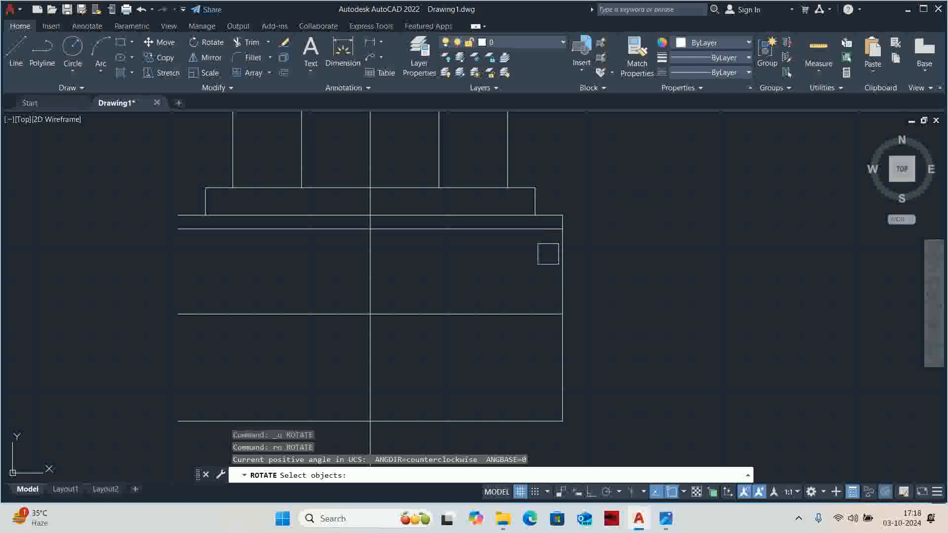
click(559, 262)
key(Return)
click(562, 216)
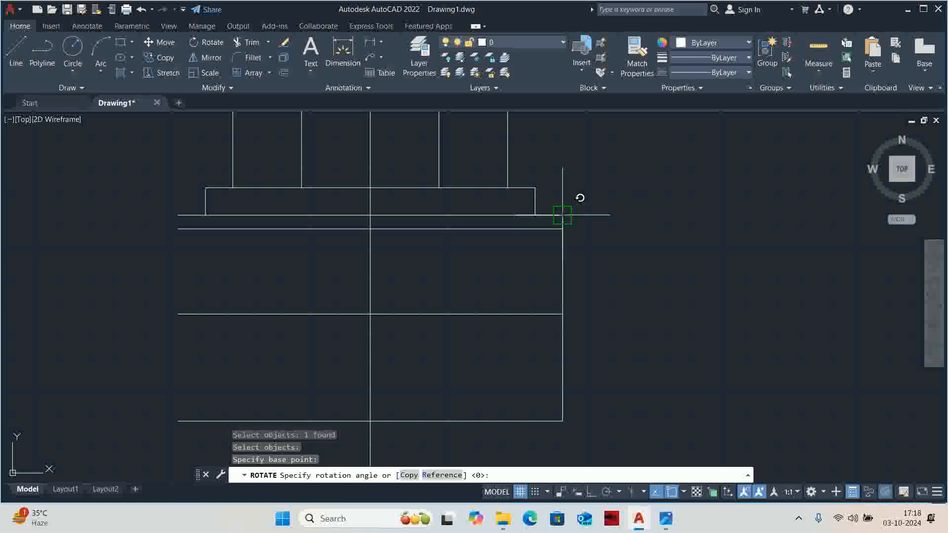
key(Return)
key(Escape)
key(Escape)
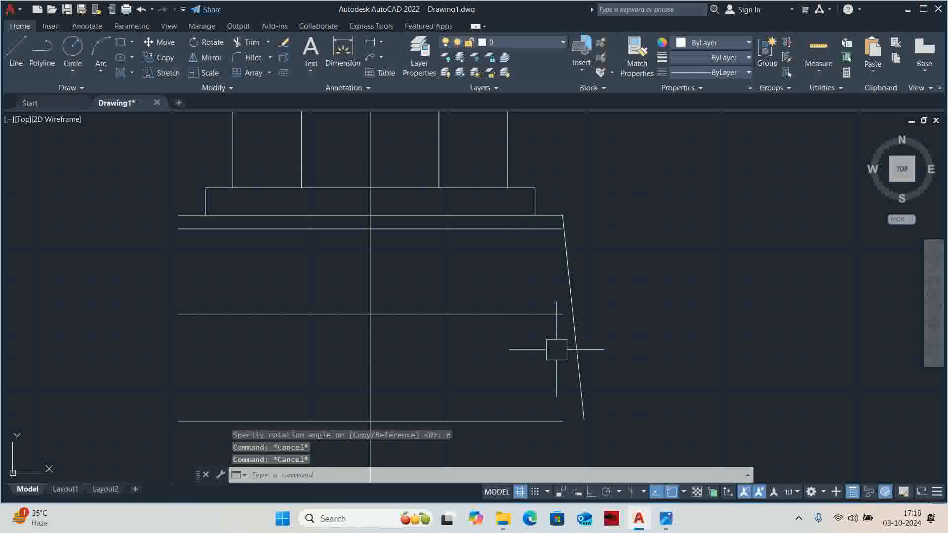
key(alt+Tab)
key(alt+Tab)
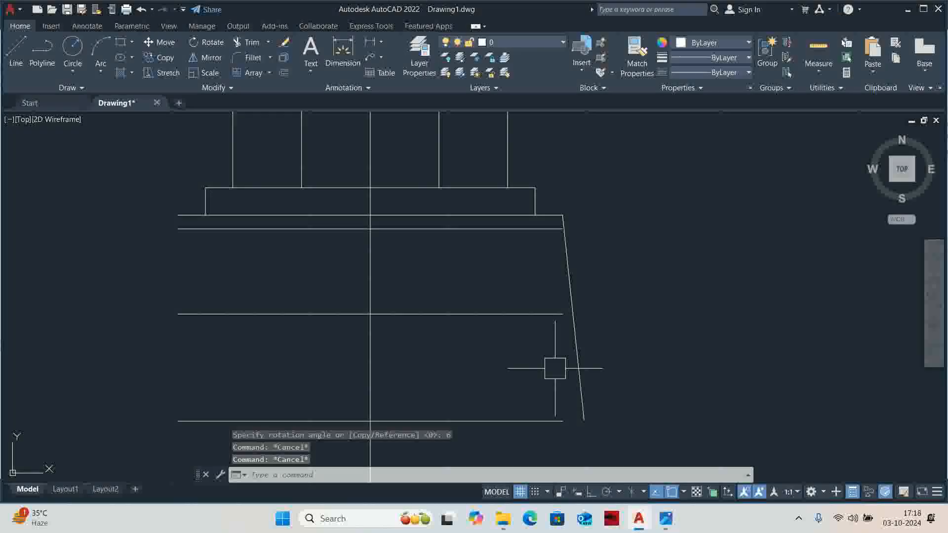
scroll(538, 296, up, 2)
text(l)
key(Return)
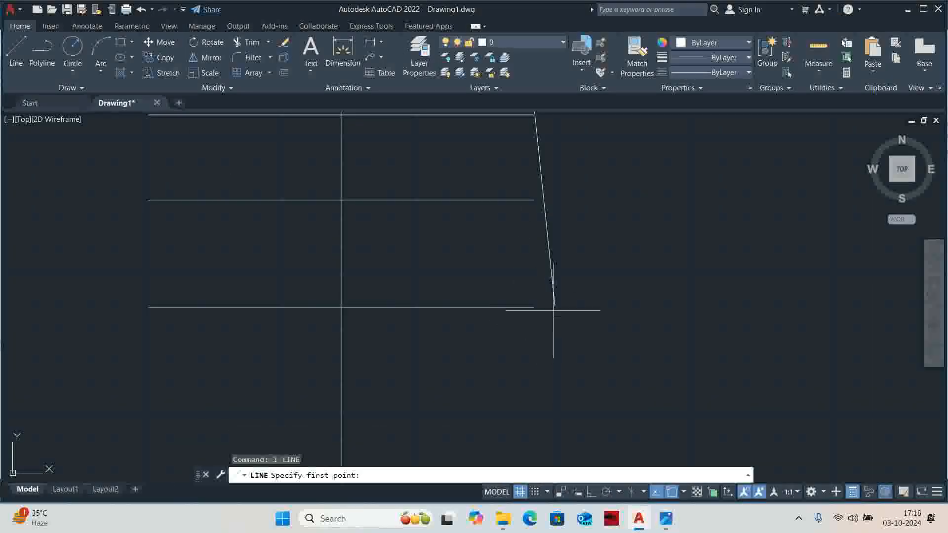
click(554, 307)
key(Escape)
key(Escape)
Step: Draw a slightly sloping helper line below the slanted right edge and extend the edge down to it
text(l)
key(Return)
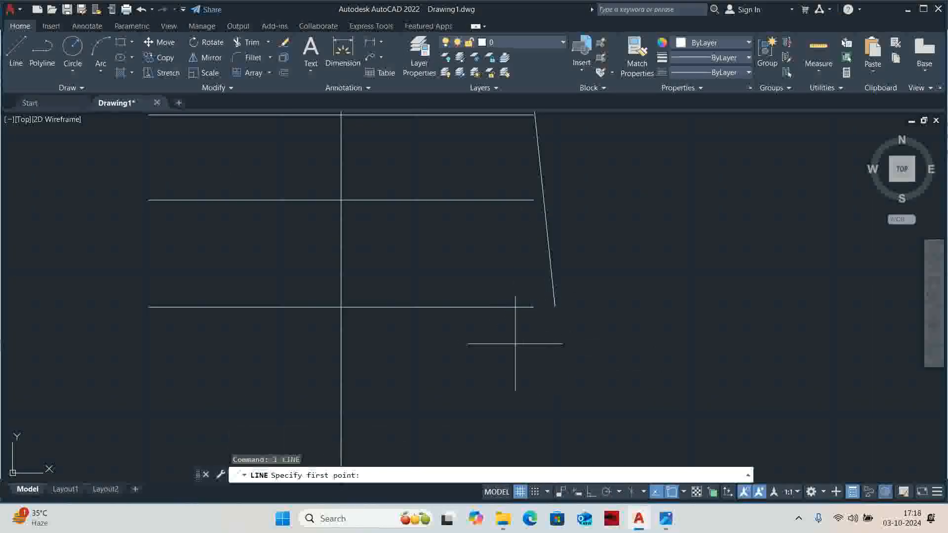
click(500, 346)
click(609, 332)
key(Escape)
key(Escape)
text(e)
key(Return)
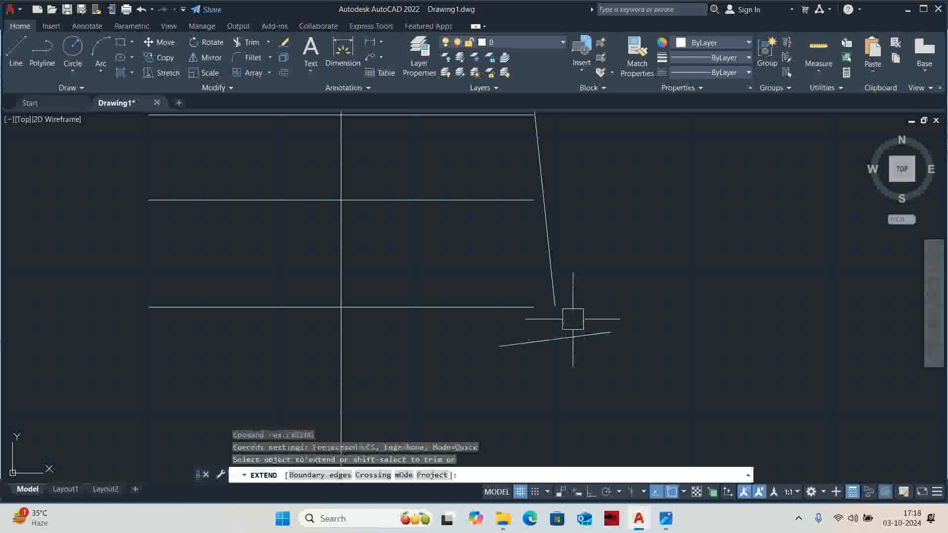
click(553, 288)
scroll(538, 299, up, 2)
key(Escape)
Step: Draw a short horizontal line from the lowest line's right end across the slanted edge and trim the overhang beyond the edge
text(l)
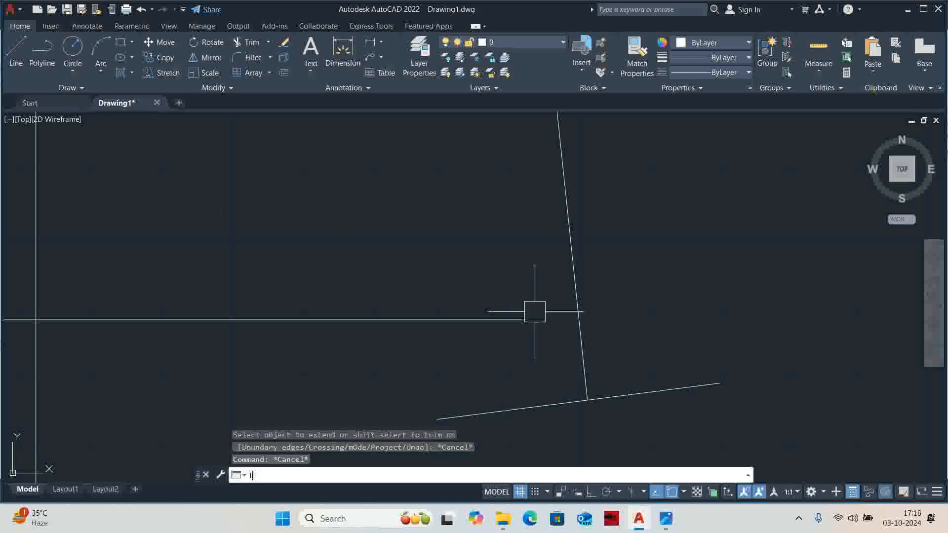
key(Return)
click(523, 320)
click(609, 320)
key(Escape)
key(Escape)
text(tr)
key(Return)
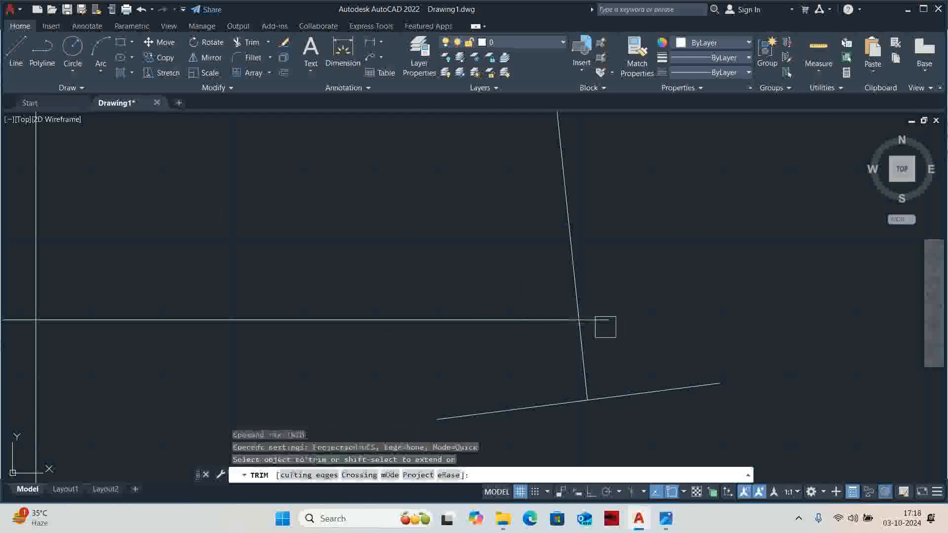
click(592, 320)
key(Escape)
click(552, 320)
key(Escape)
scroll(552, 320, down, 3)
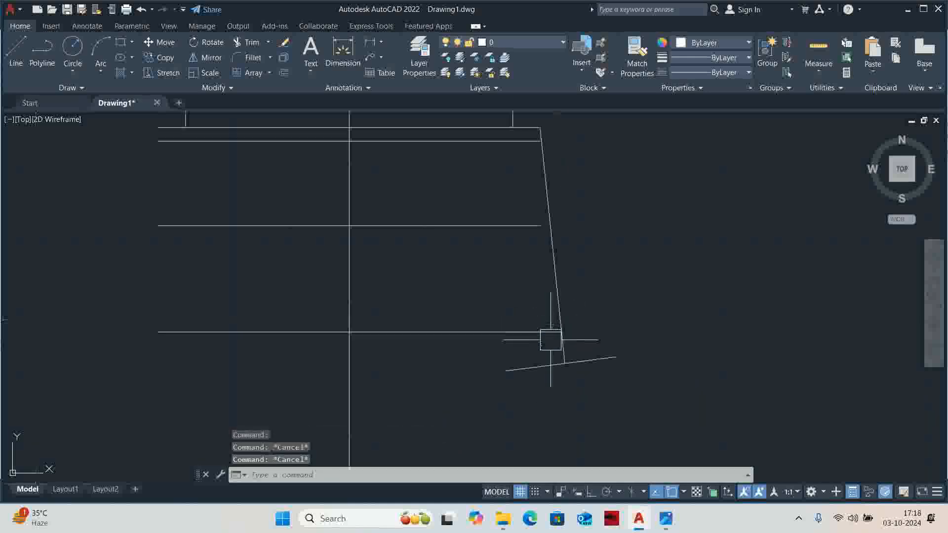
Step: Delete the sloping helper line and the short horizontal connecting line at the slanted edge's lower end
click(588, 395)
click(511, 366)
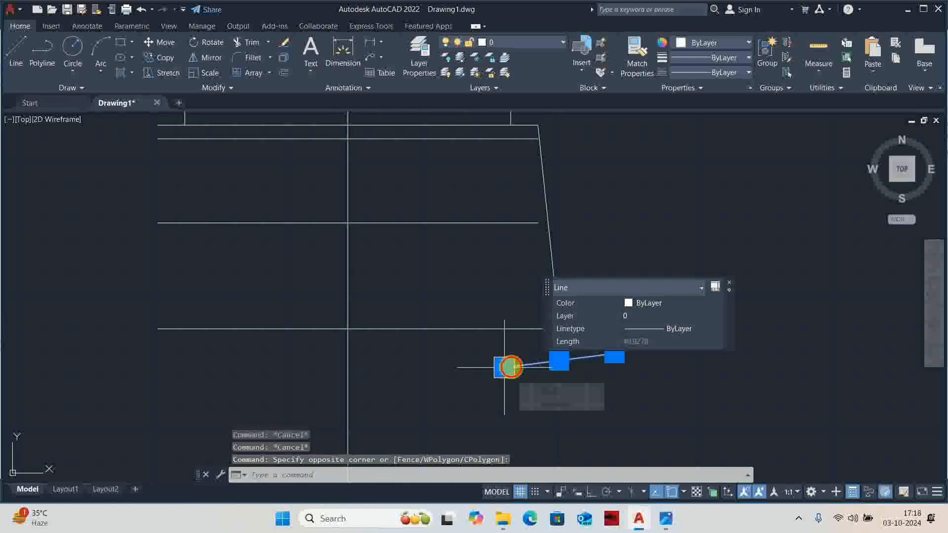
click(507, 307)
click(538, 318)
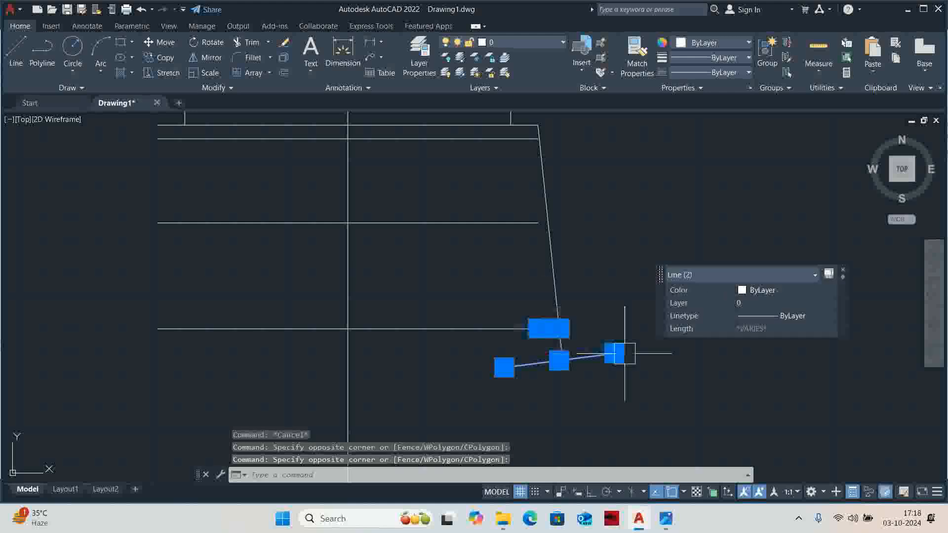
key(Delete)
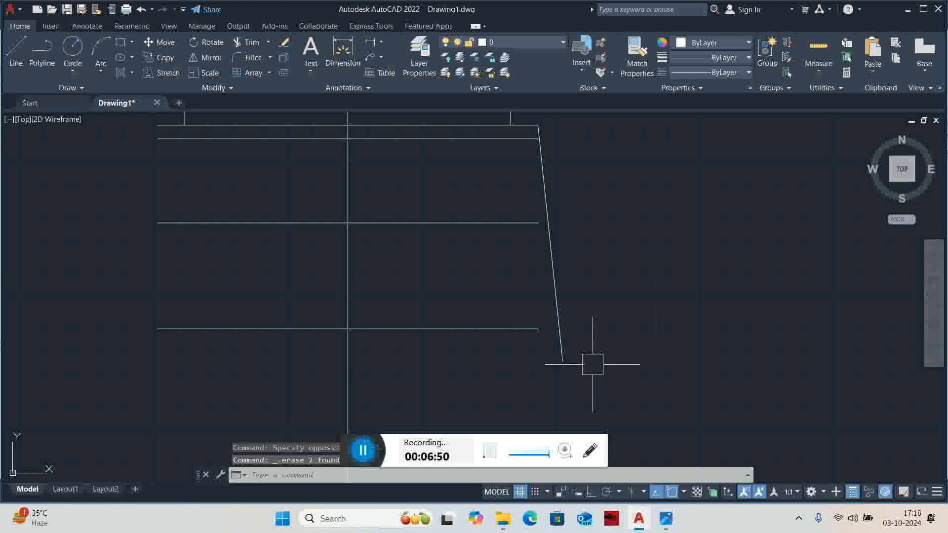
click(363, 450)
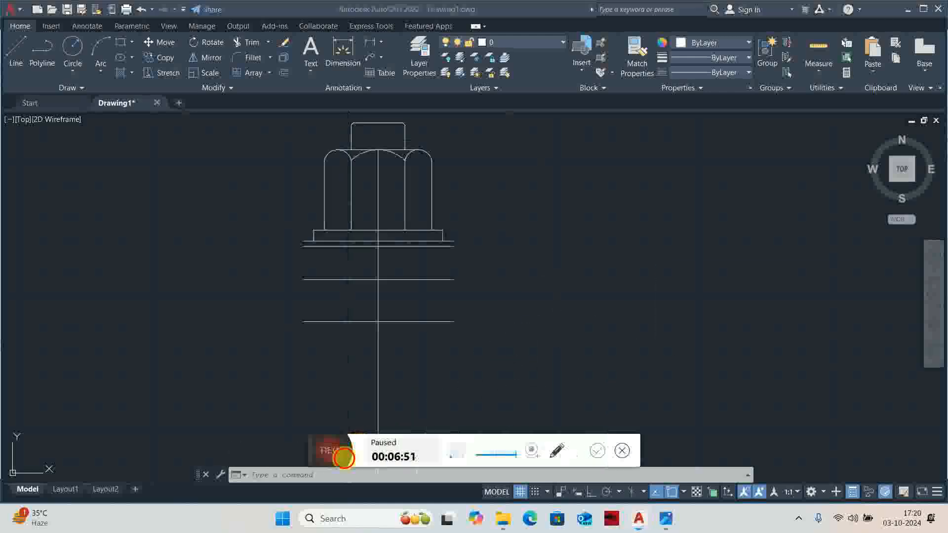
click(341, 451)
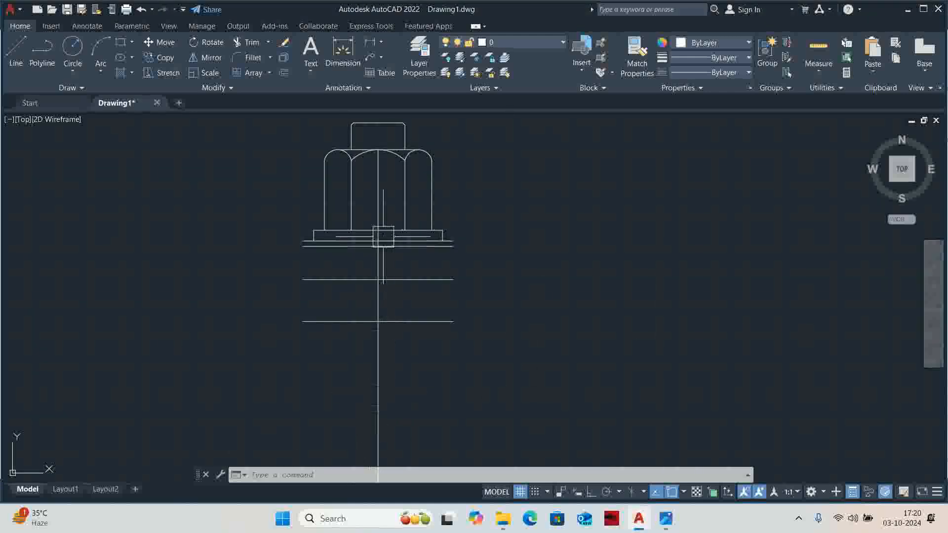
Step: Draw a vertical line from the right end of the collar's base line down to the right end of the third horizontal line
scroll(381, 239, up, 2)
key(Escape)
key(Escape)
key(Return)
scroll(499, 257, up, 3)
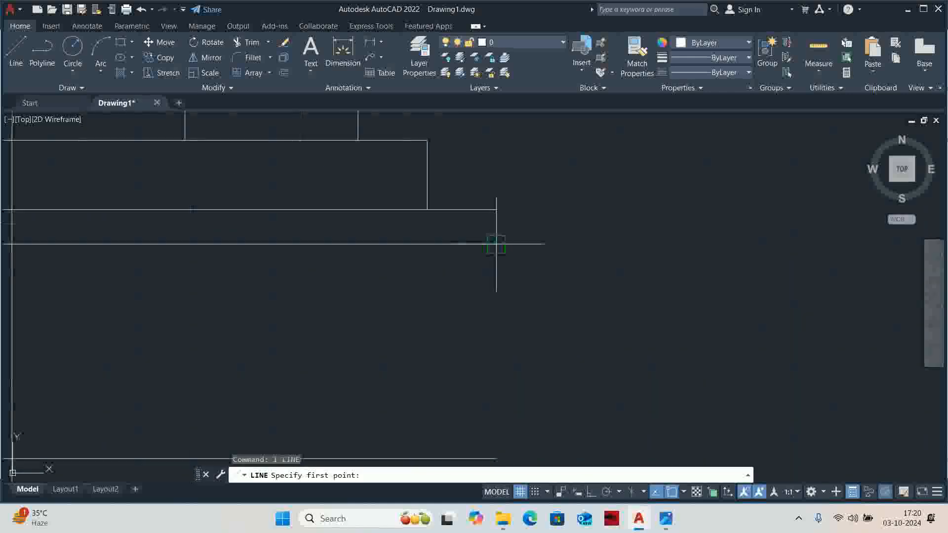
click(496, 209)
scroll(484, 361, down, 2)
middle_drag(484, 362, 491, 271)
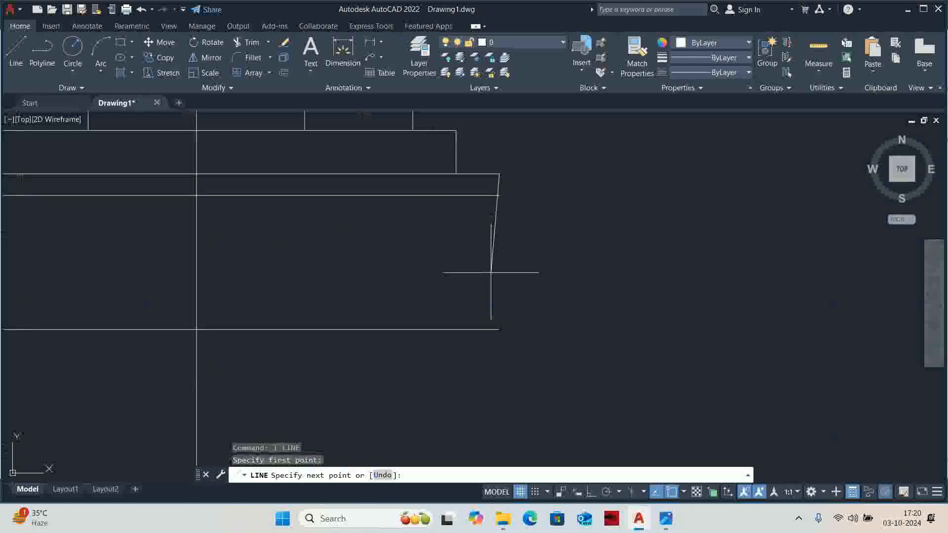
click(500, 330)
key(Escape)
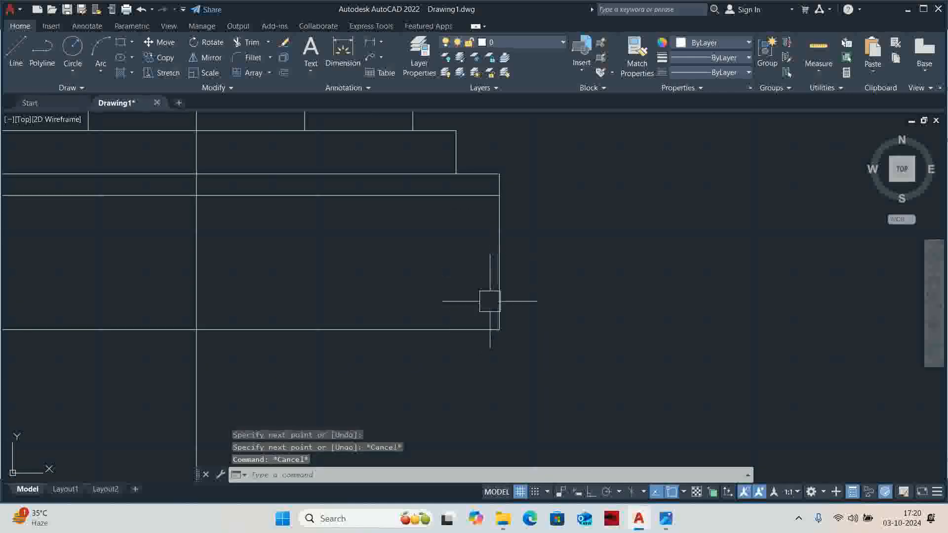
Step: Check the taper note in reference image 012.jpg and rotate the right vertical line by 6° about its upper end
key(alt+Tab)
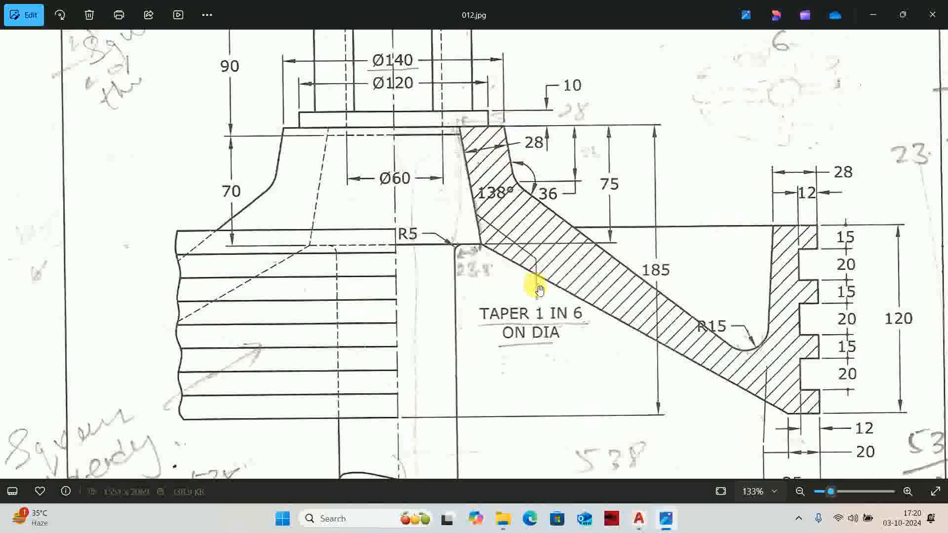
key(alt+Tab)
text(r)
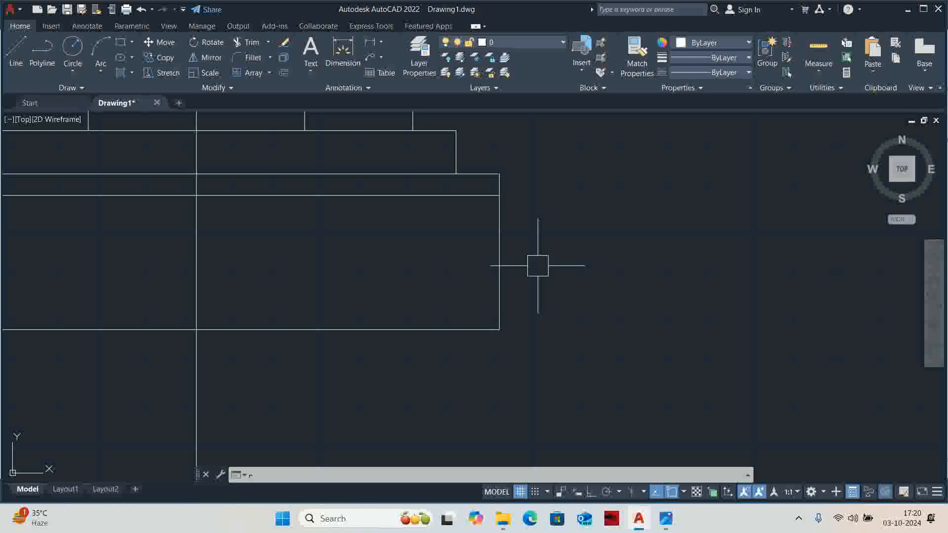
text(o)
key(Escape)
key(Escape)
text(ro)
key(Return)
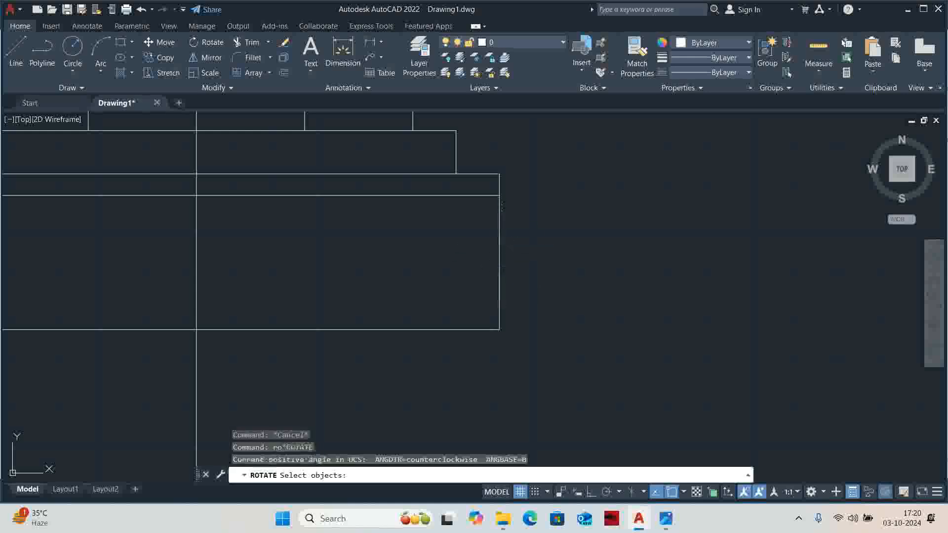
click(499, 230)
key(Return)
click(499, 174)
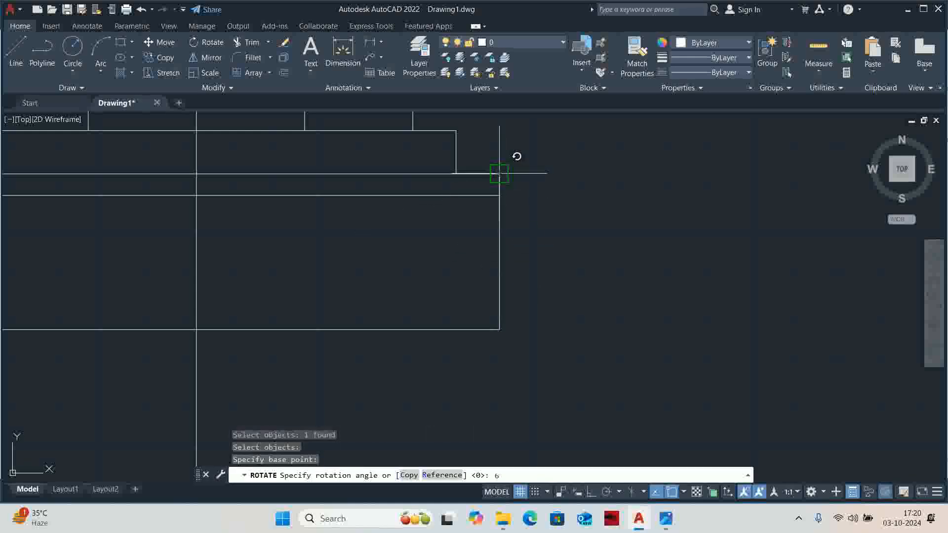
text(6)
key(Return)
key(Escape)
key(Escape)
Step: Check the wall thickness in 012.jpg and offset the slanted right edge inward by 28
key(alt+Tab)
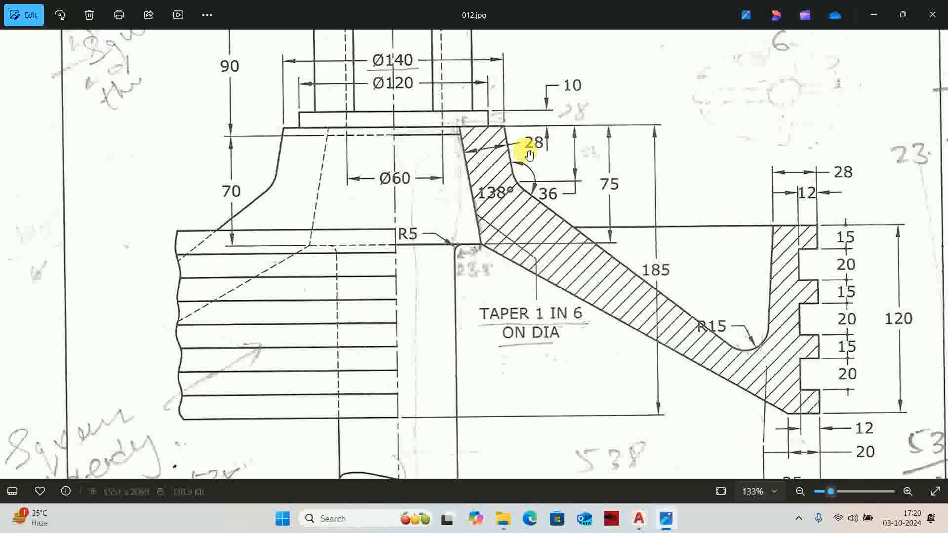
key(alt+Tab)
text(o)
key(Return)
text(28)
key(Return)
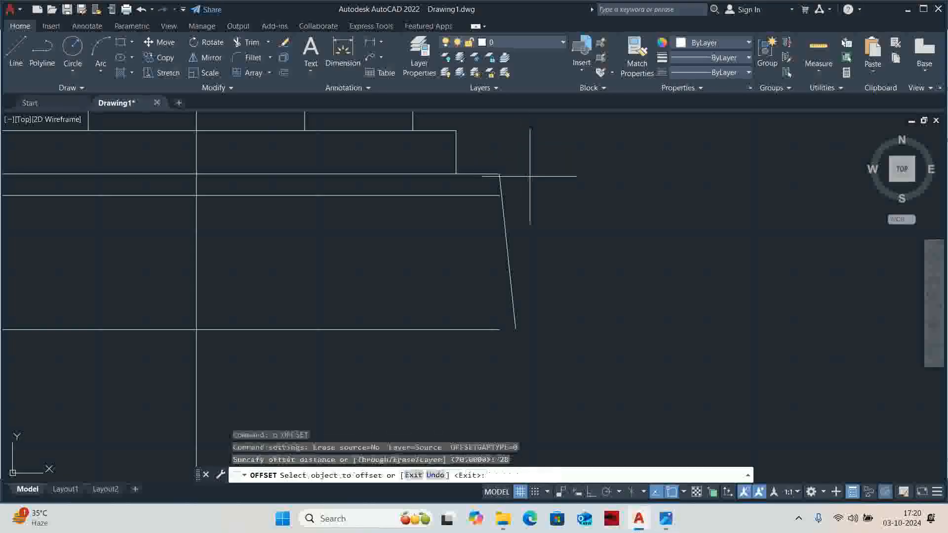
click(502, 214)
click(360, 264)
key(Escape)
key(Escape)
Step: Extend the inner slanted line up to the collar's base line and trim the second horizontal line to the right of it
text(t)
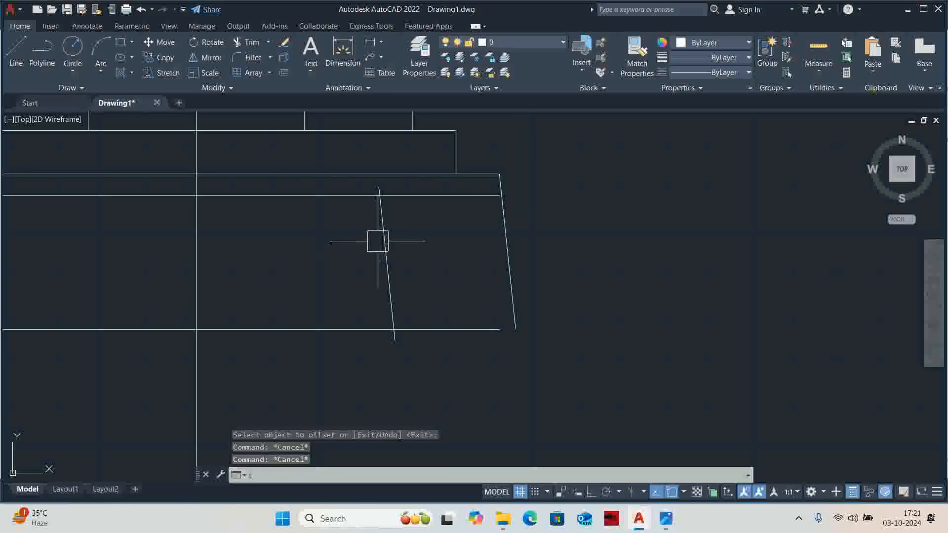
text(r)
key(Return)
key(alt+Tab)
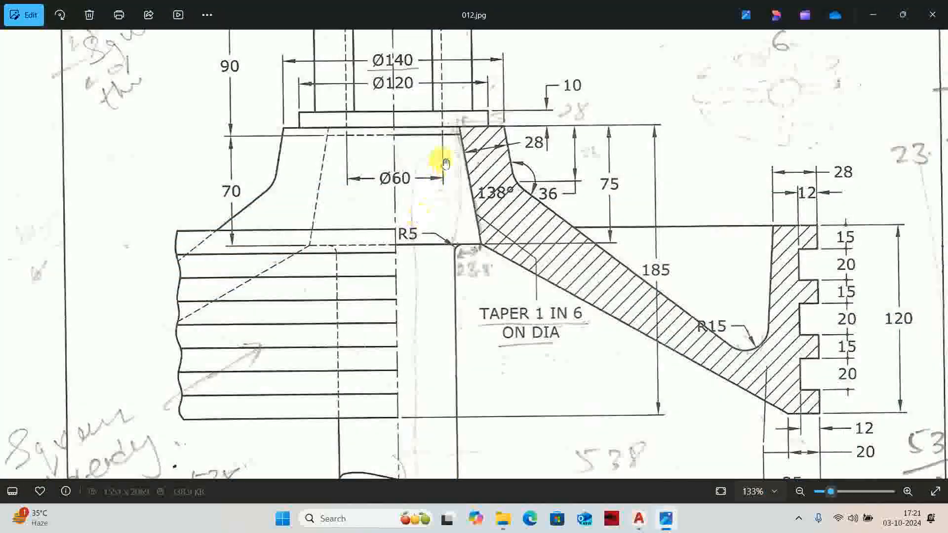
key(alt+Tab)
shift+click(378, 177)
scroll(377, 185, up, 2)
shift+click(374, 184)
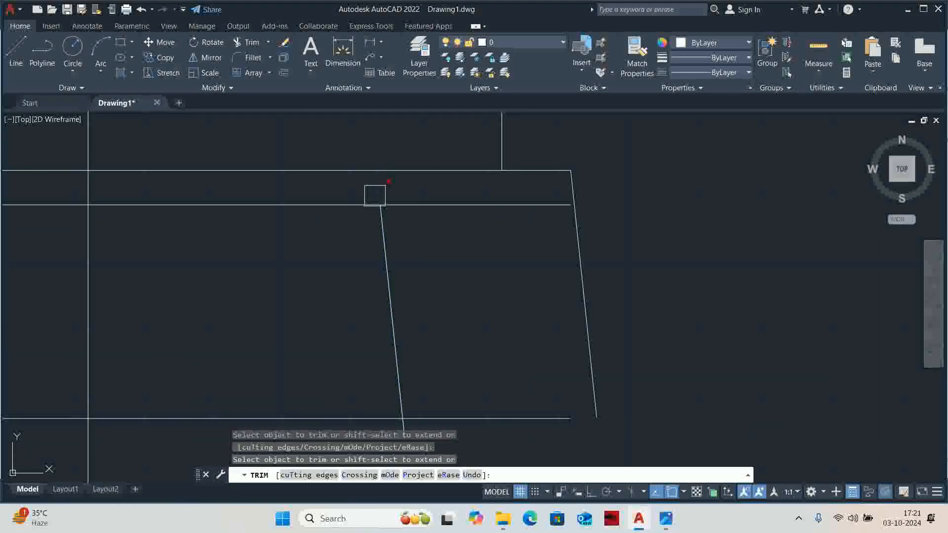
scroll(412, 260, down, 2)
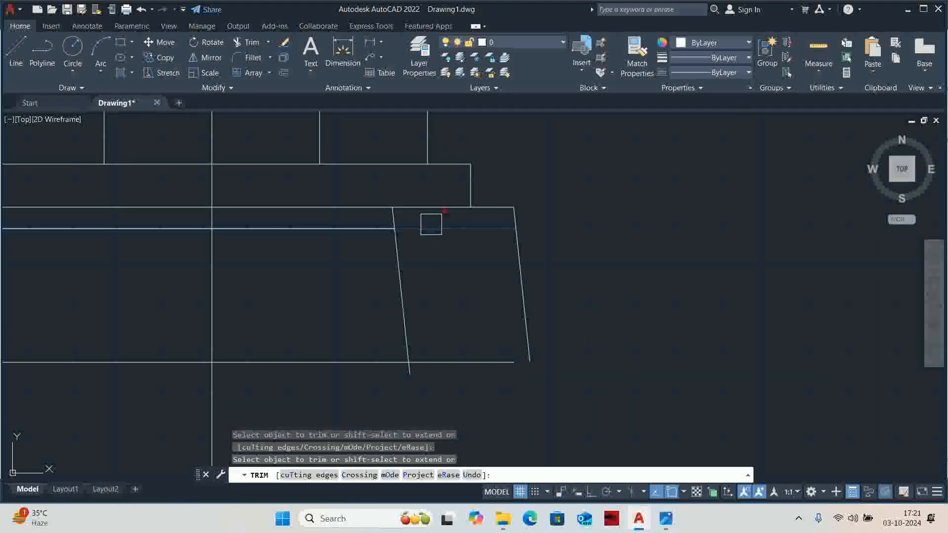
click(431, 229)
Step: Check the taper bore in 012.jpg and extend the inner slanted line down to the lowest horizontal line
key(alt+Tab)
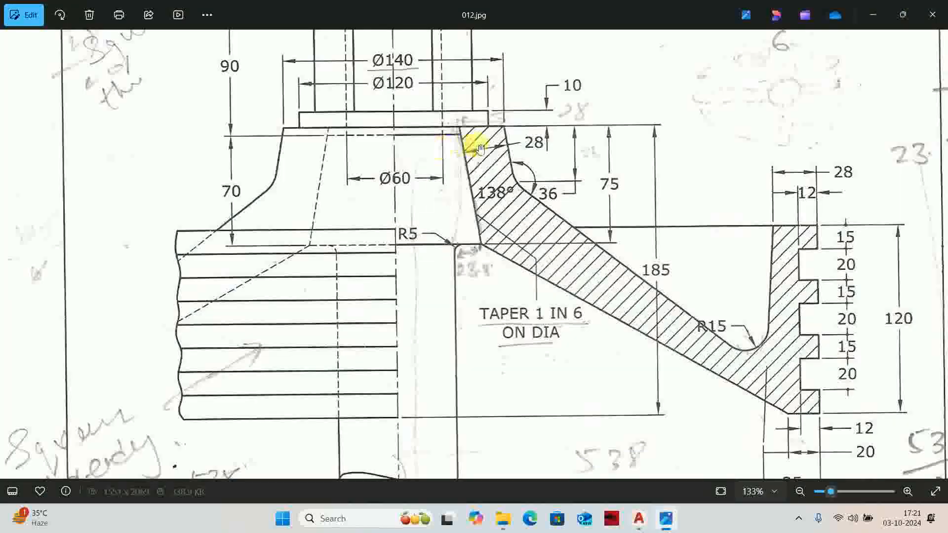
scroll(463, 223, down, 1)
key(alt+Tab)
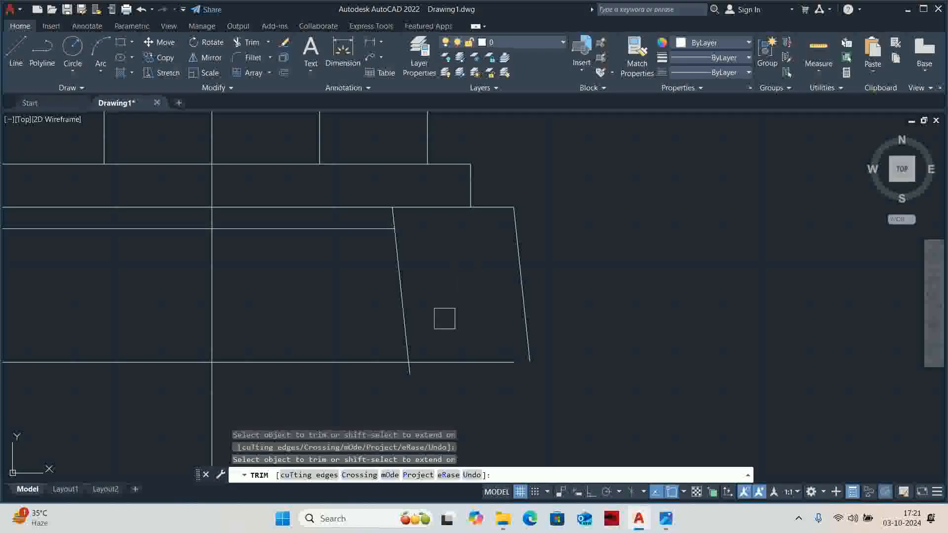
scroll(444, 317, down, 3)
middle_drag(443, 317, 423, 245)
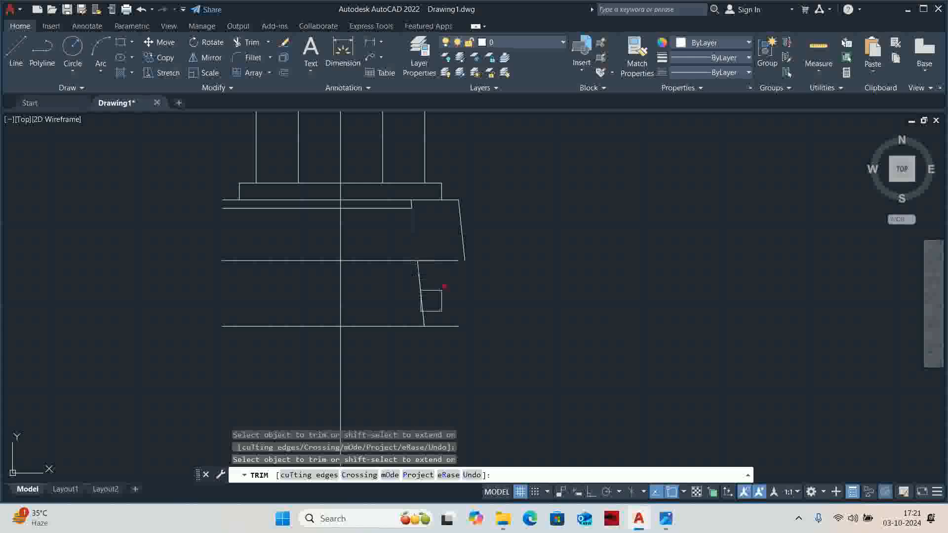
middle_drag(434, 321, 429, 282)
Step: Look up the shaft diameter in 012.jpg and offset the vertical centre line by 75/2 to both sides
key(alt+Tab)
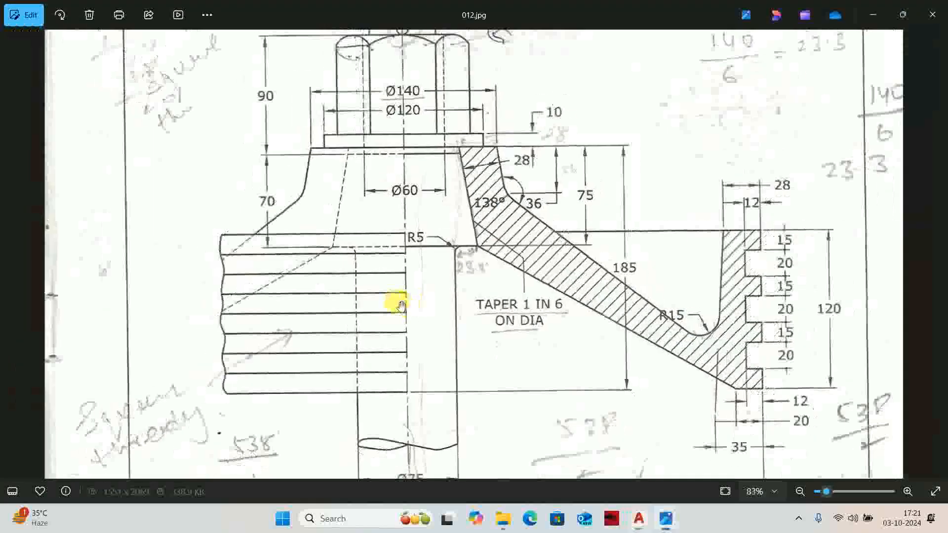
scroll(417, 376, down, 2)
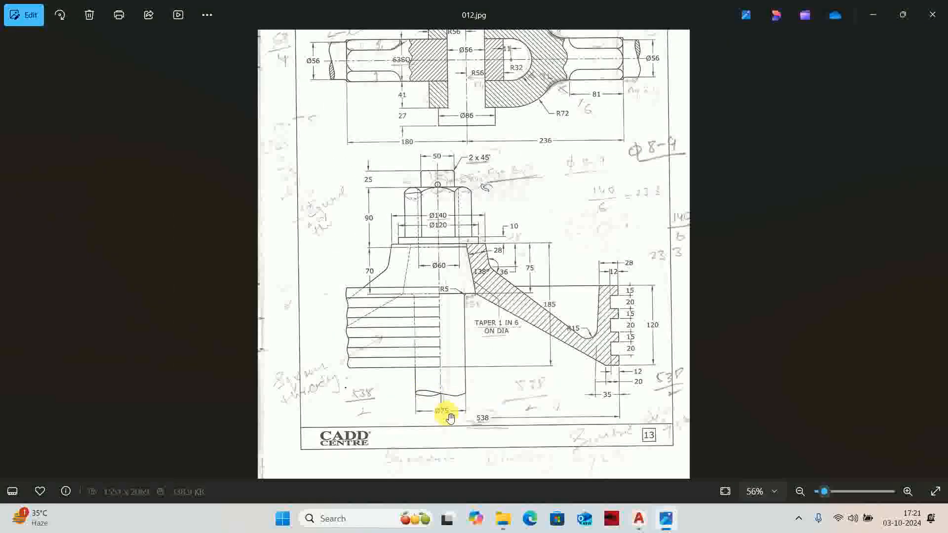
key(alt+Tab)
text(o)
key(Return)
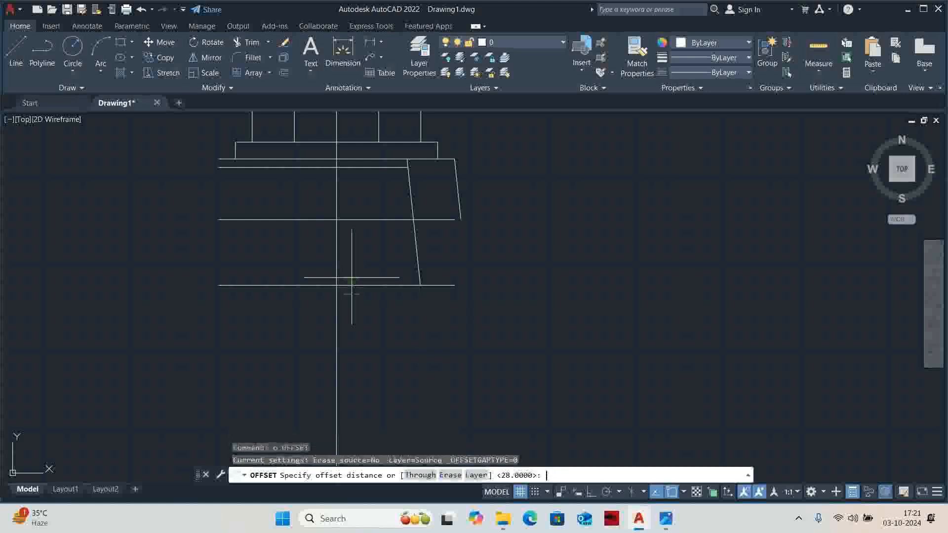
text(75/2)
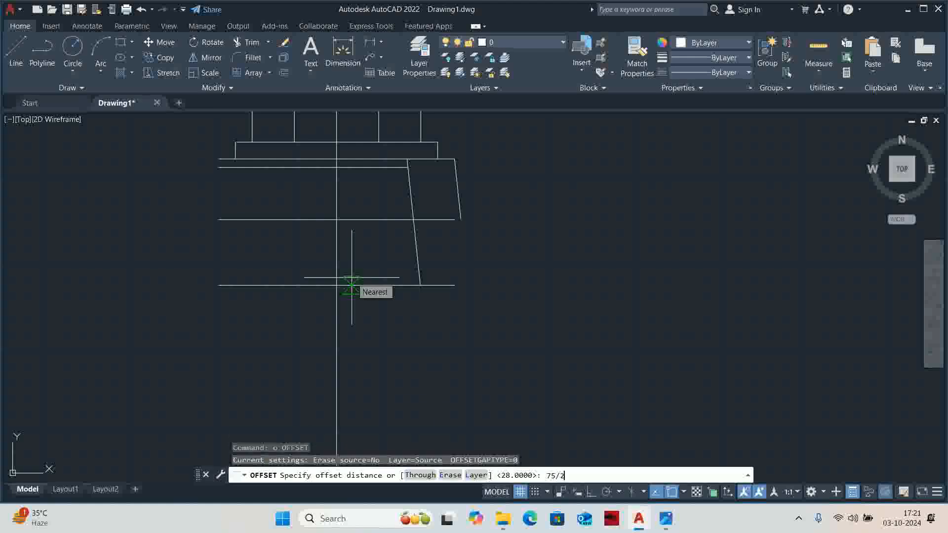
key(Return)
click(331, 309)
click(360, 328)
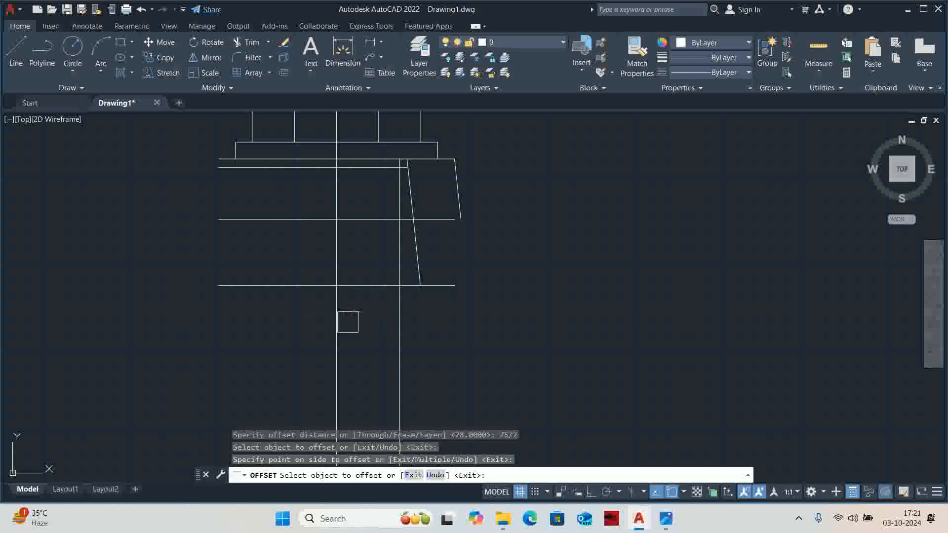
click(336, 326)
click(176, 324)
key(Escape)
key(Escape)
key(Escape)
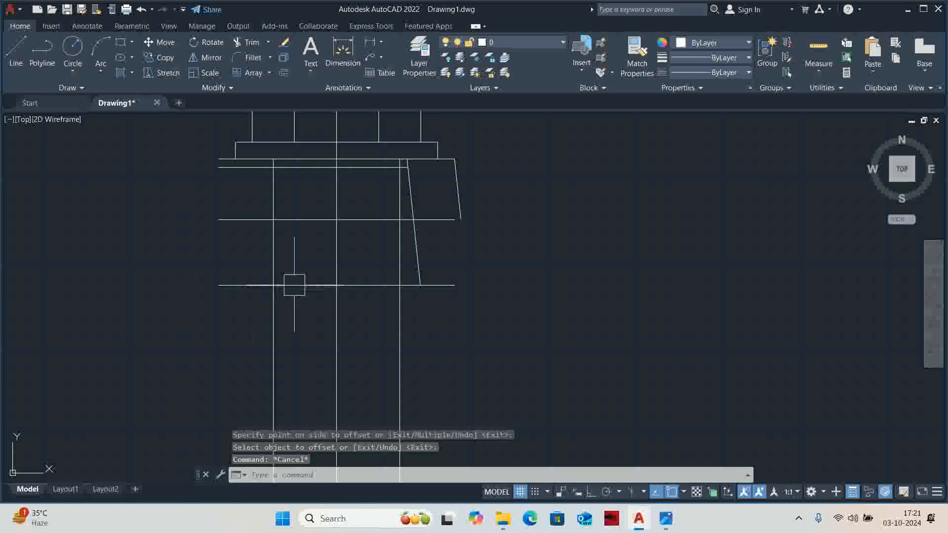
Step: Trim the two shaft side lines above the lowest horizontal line and remove that line's portion between them
text(t)
key(Return)
scroll(348, 300, up, 4)
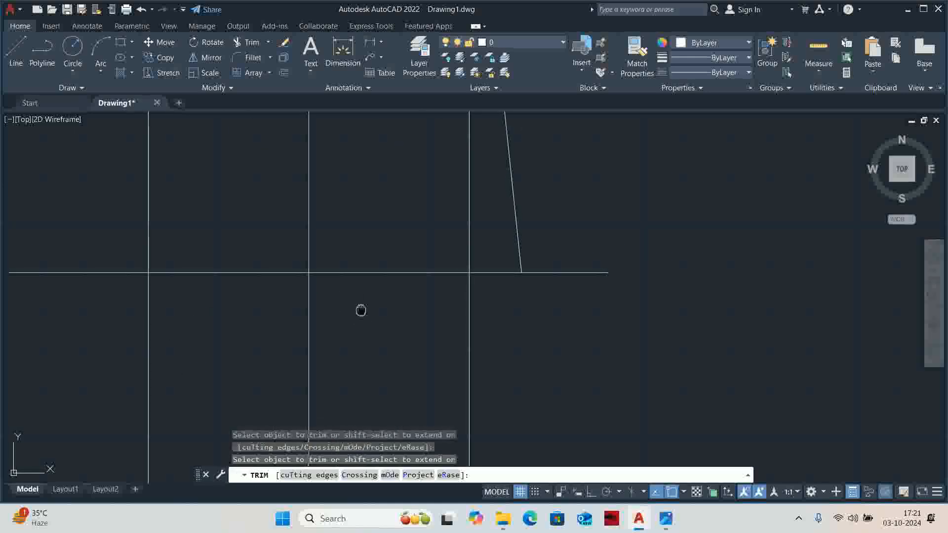
middle_drag(359, 311, 362, 224)
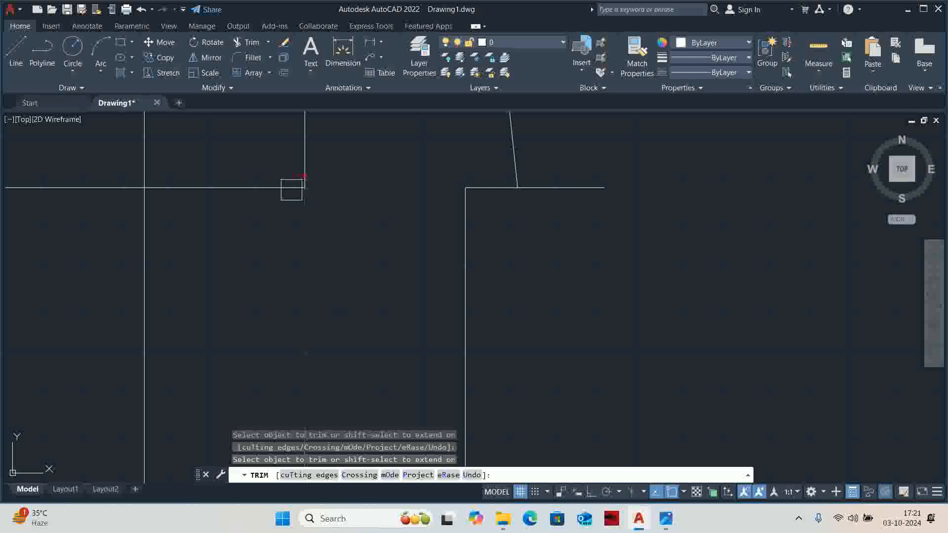
click(283, 190)
drag(183, 185, 118, 163)
key(Return)
scroll(123, 167, down, 5)
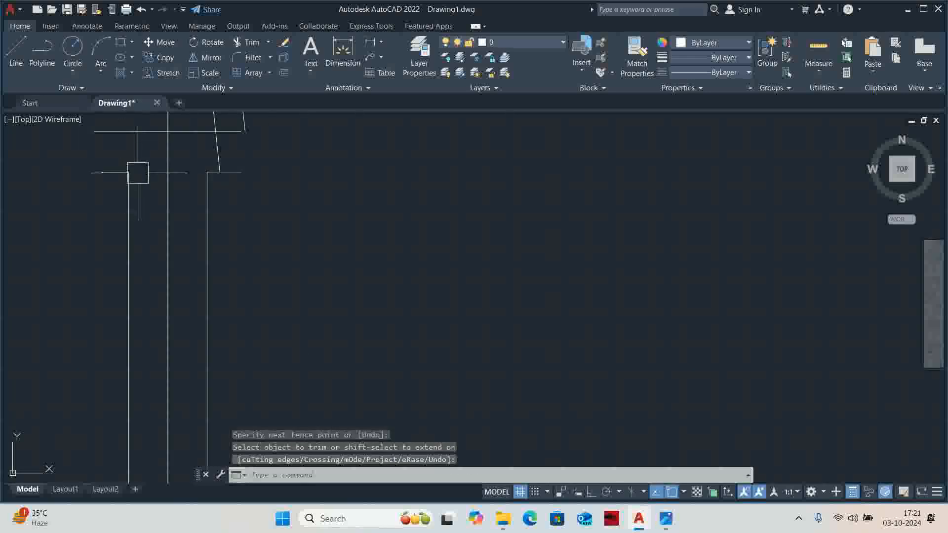
scroll(155, 180, down, 5)
middle_drag(162, 186, 243, 256)
Step: Compare the junction of the shaft and tapered bore with the reference image 012.jpg
key(alt+Tab)
scroll(409, 289, up, 1)
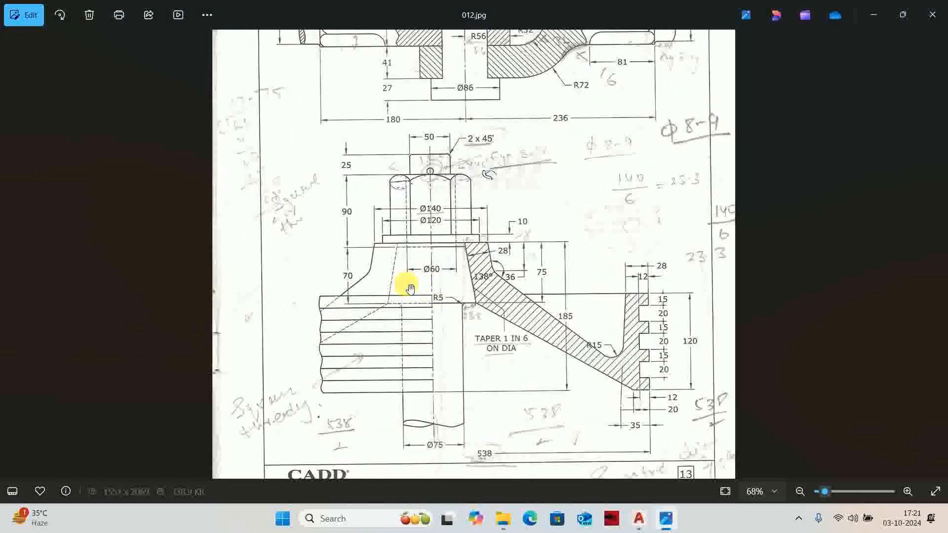
key(alt+Tab)
scroll(233, 255, up, 5)
middle_drag(218, 258, 332, 294)
key(ctrl+z)
key(Escape)
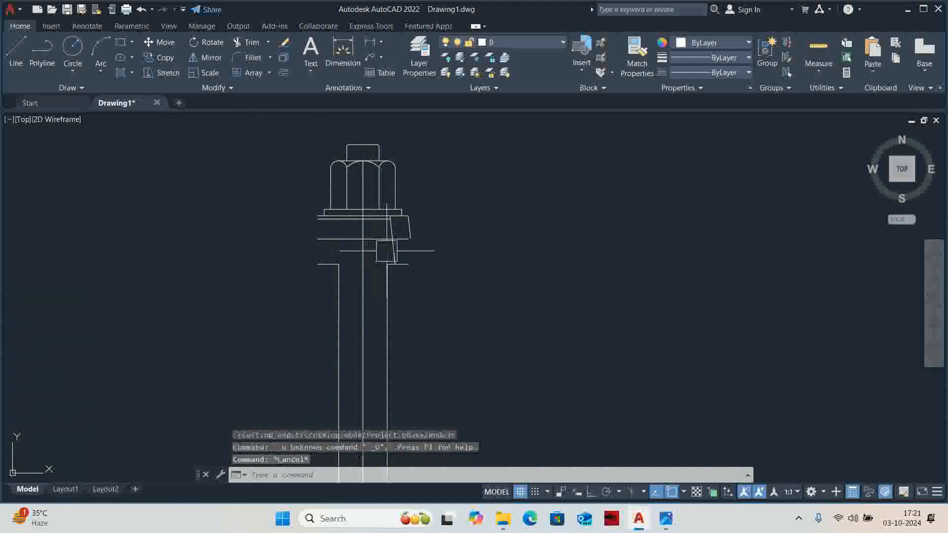
key(Escape)
scroll(388, 252, up, 3)
key(alt+Tab)
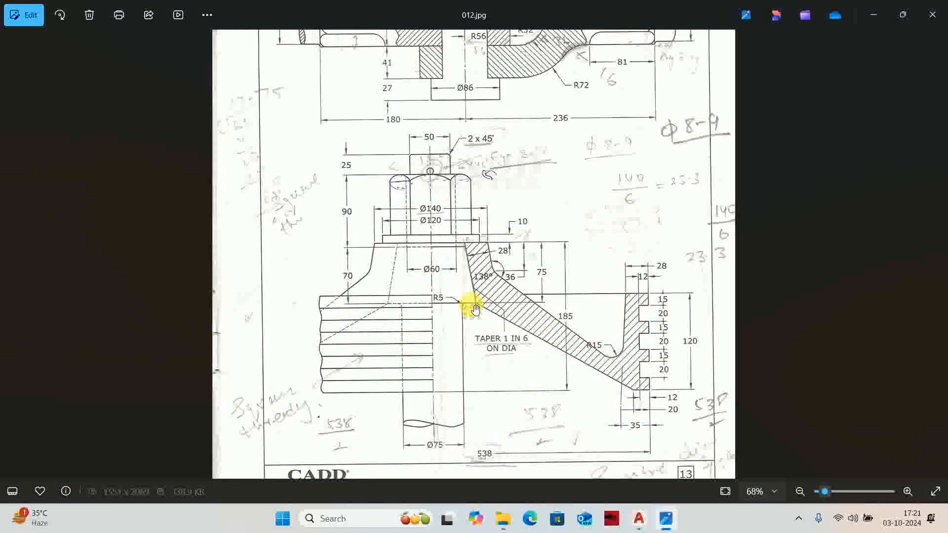
key(alt+Tab)
scroll(391, 276, up, 2)
scroll(393, 279, down, 2)
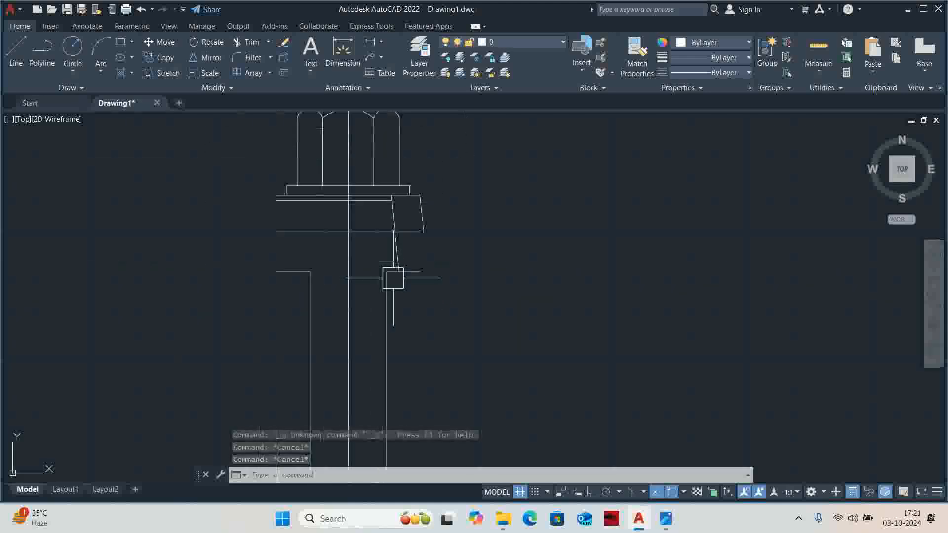
Step: Join the slanted right edge and the middle horizontal line at a corner with a fillet of radius 0
scroll(393, 279, up, 5)
key(Escape)
text(f)
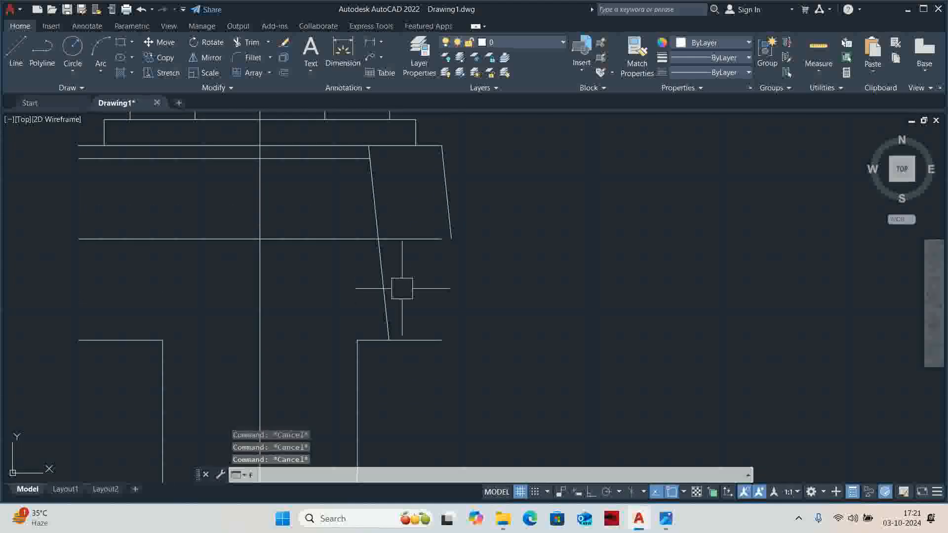
key(Return)
text(r)
key(Return)
text(0)
key(Return)
scroll(447, 190, up, 2)
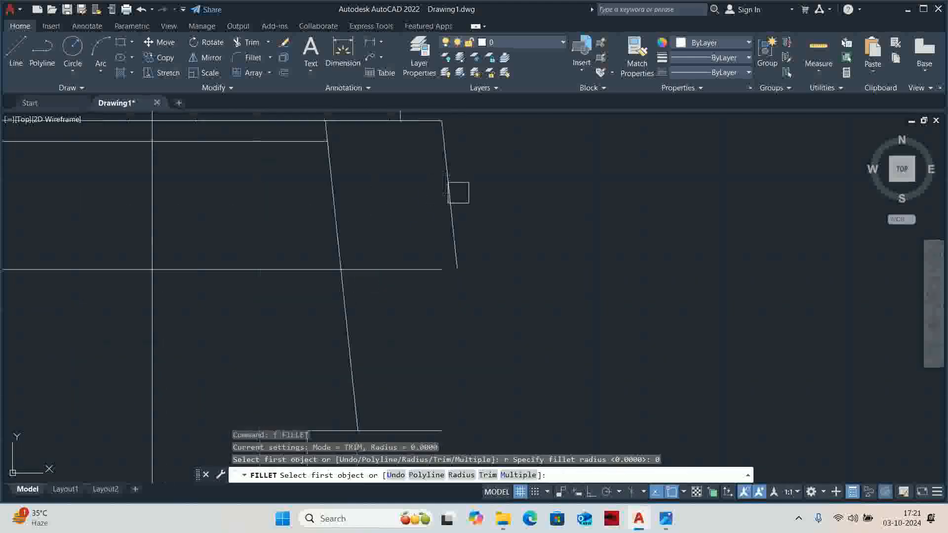
click(451, 203)
click(388, 270)
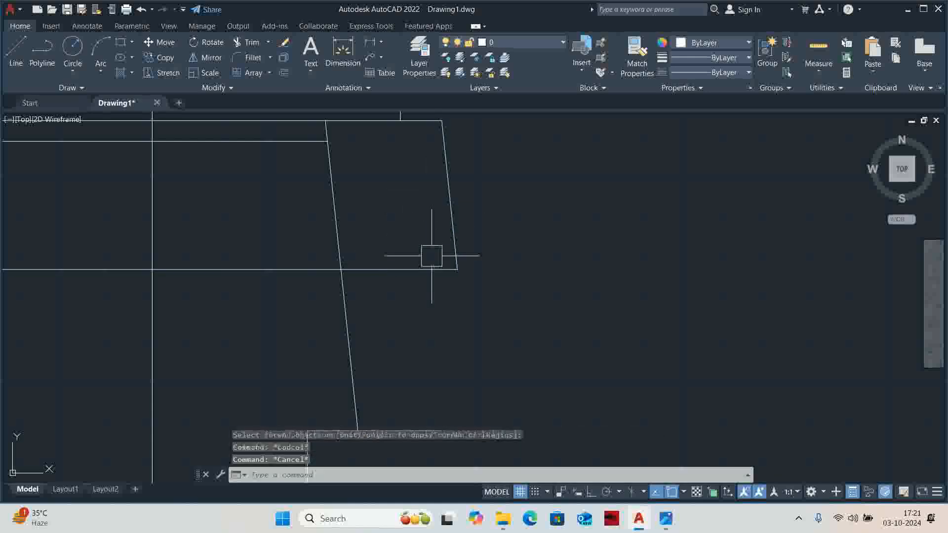
Step: Check the slope angle in 012.jpg and rotate a copy of the slanted right edge by -138° about its lower endpoint
key(alt+Tab)
scroll(456, 253, up, 5)
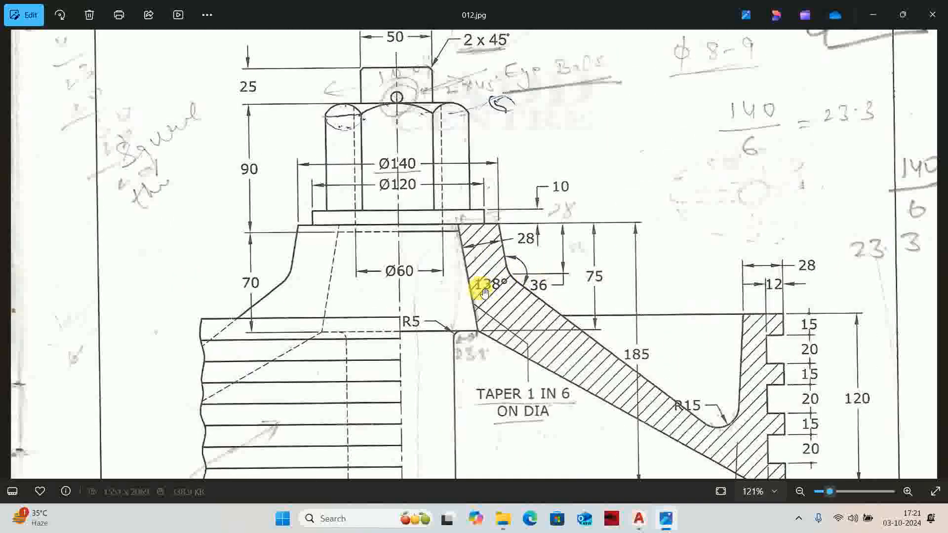
key(alt+Tab)
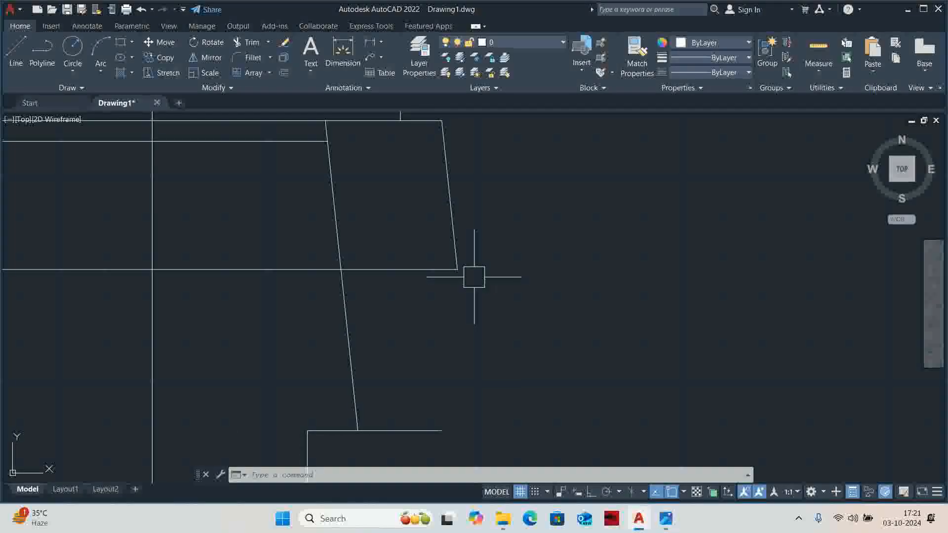
text(ro)
key(Return)
click(454, 235)
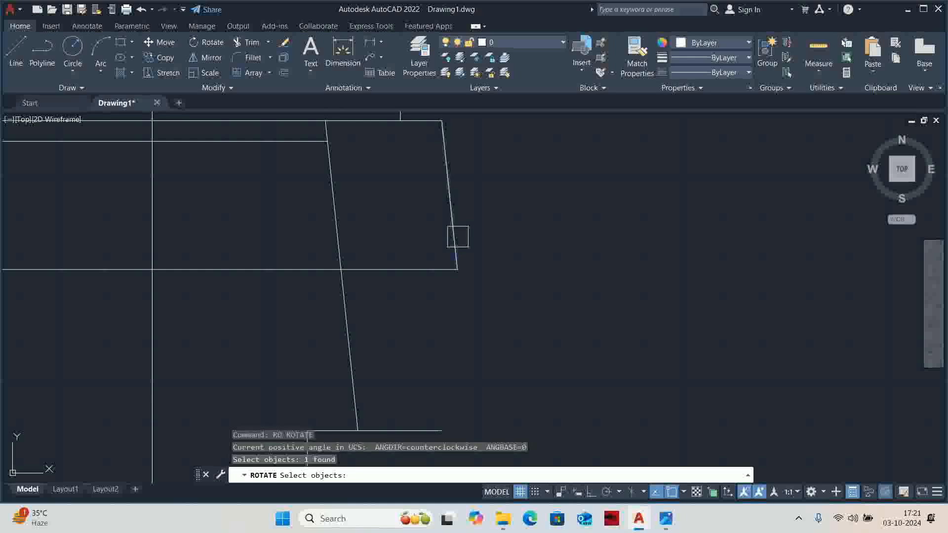
key(Return)
click(457, 269)
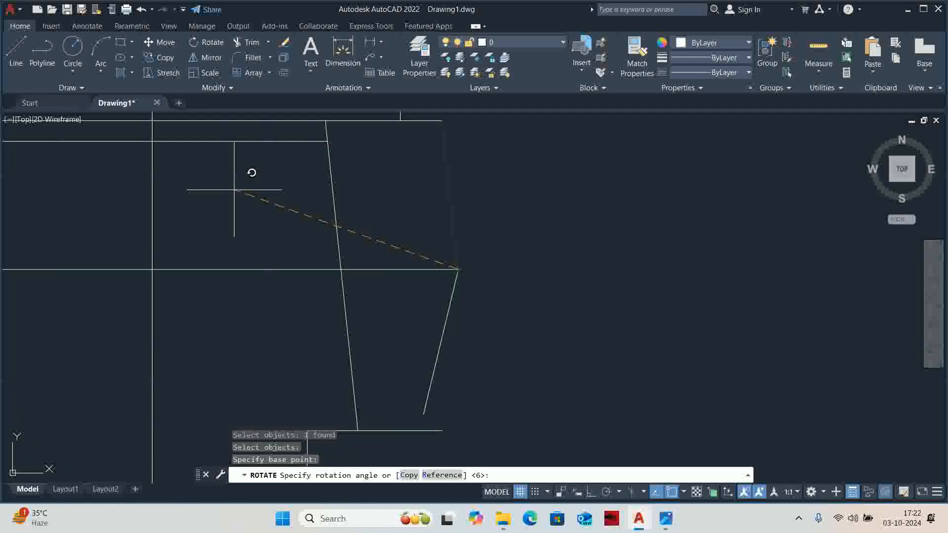
text(c)
key(Return)
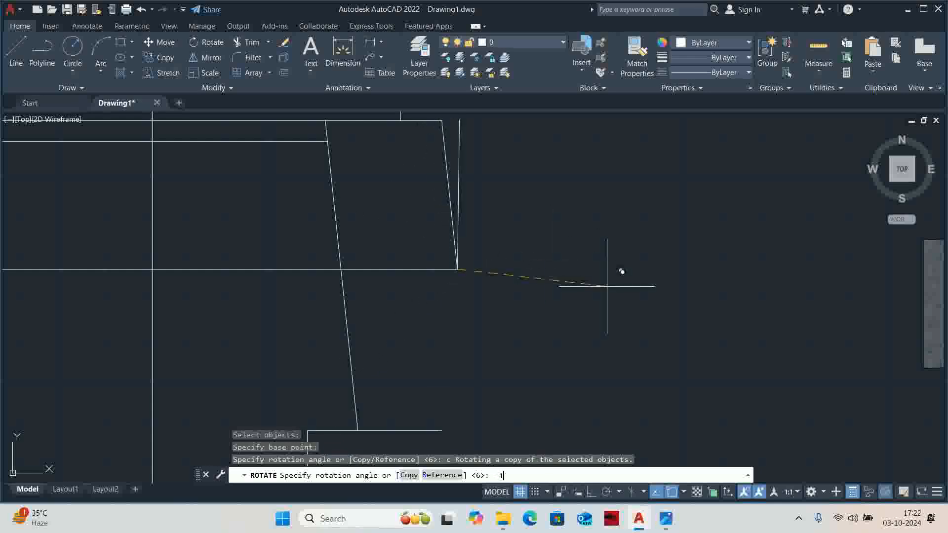
text(-138)
key(Return)
key(Escape)
key(Escape)
scroll(559, 288, down, 3)
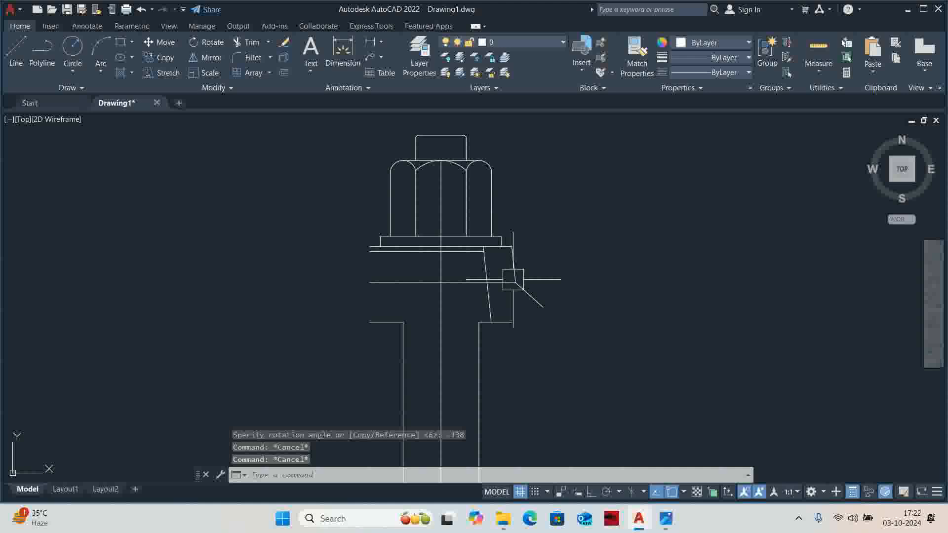
Step: Look up the overall width in 012.jpg and offset the vertical centre line by 538/2 to the right
key(alt+Tab)
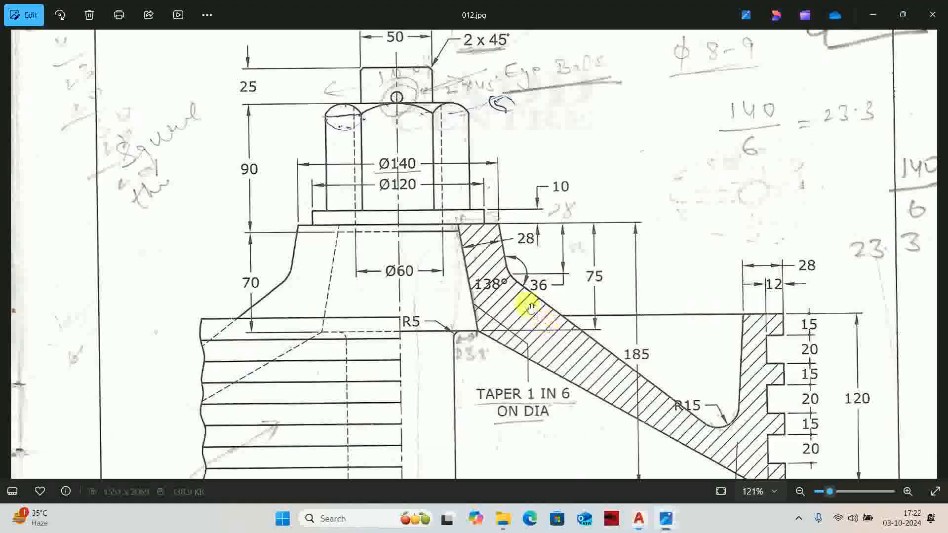
key(alt+Tab)
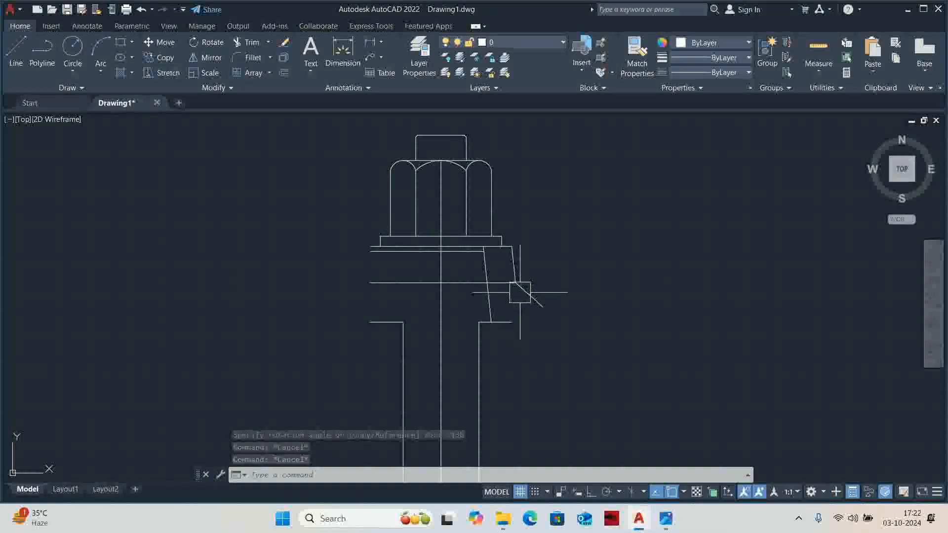
scroll(519, 286, down, 3)
middle_drag(512, 313, 443, 258)
key(alt+Tab)
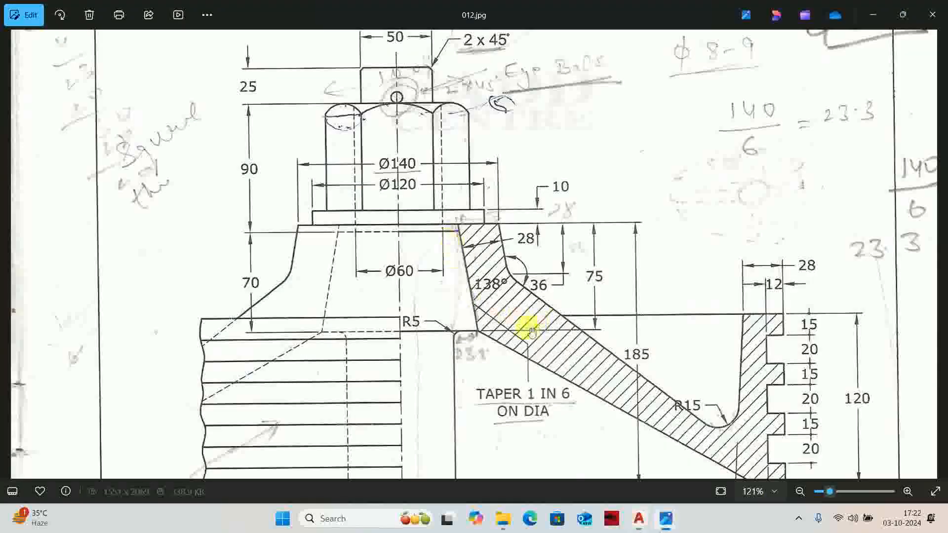
scroll(532, 332, down, 4)
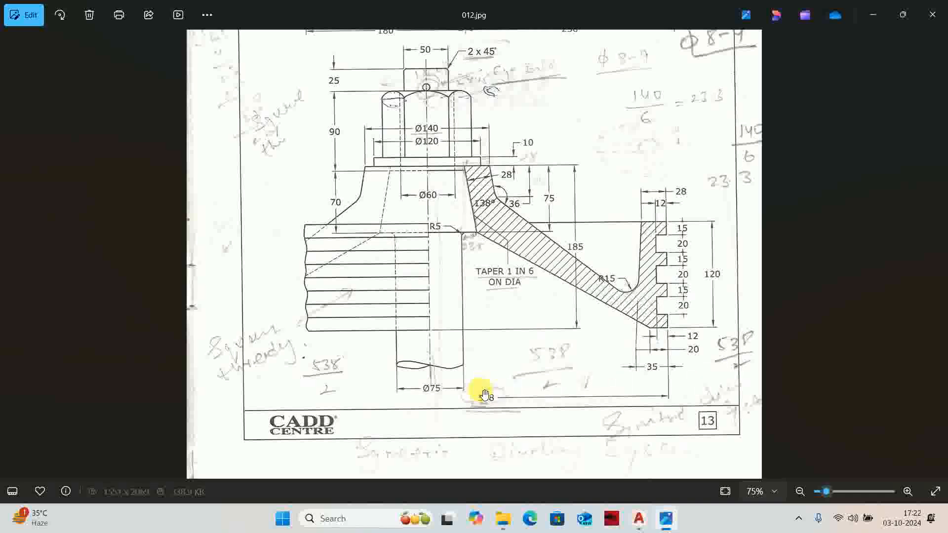
key(alt+Tab)
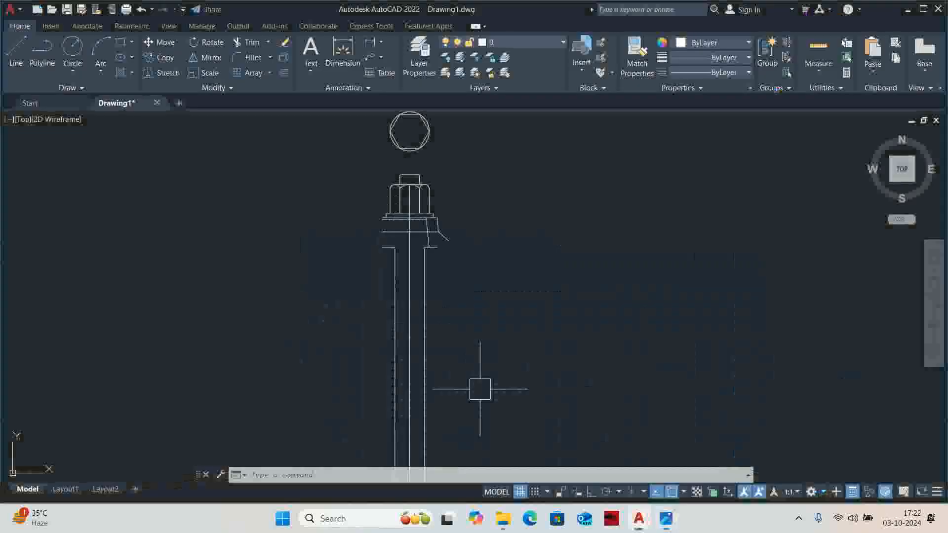
text(o)
key(Return)
text(5)
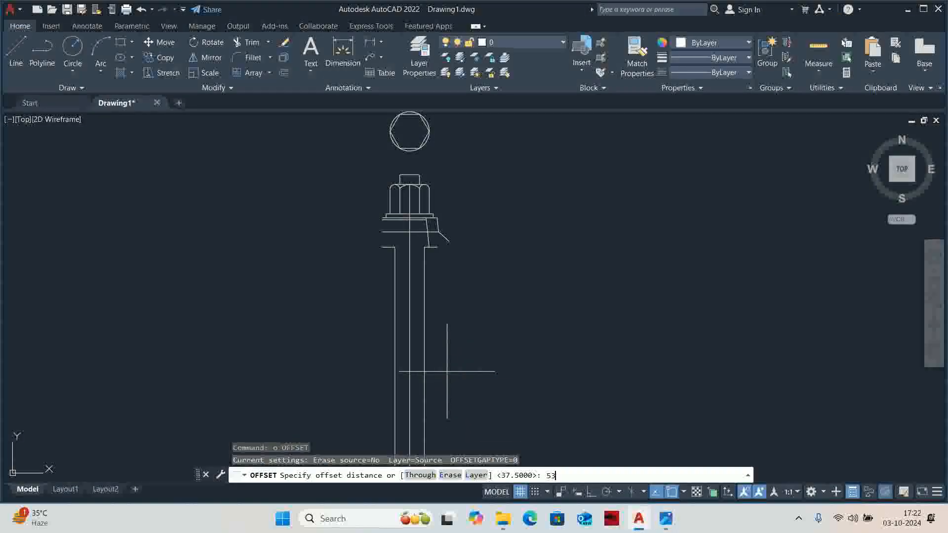
text(38/2)
key(Return)
scroll(403, 329, up, 4)
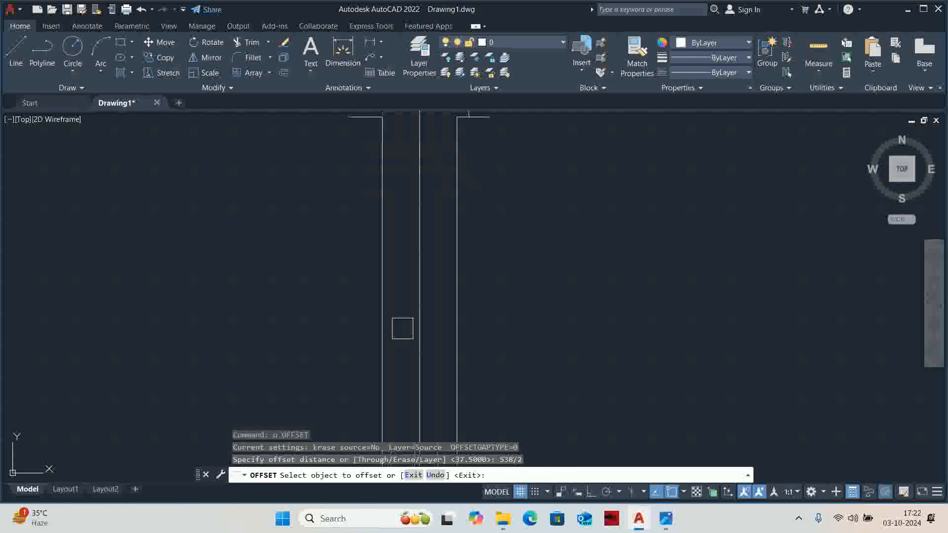
click(416, 316)
scroll(469, 322, down, 2)
scroll(466, 324, down, 2)
click(464, 324)
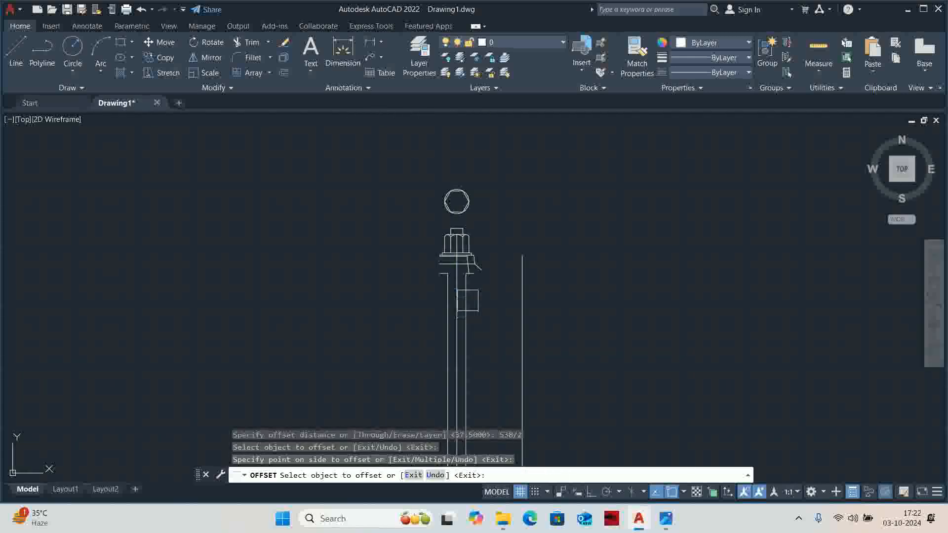
scroll(481, 294, up, 1)
key(Escape)
key(Escape)
Step: Measure the horizontal distance from the centre line to the outer vertical line with a linear dimension
text(dli)
key(Return)
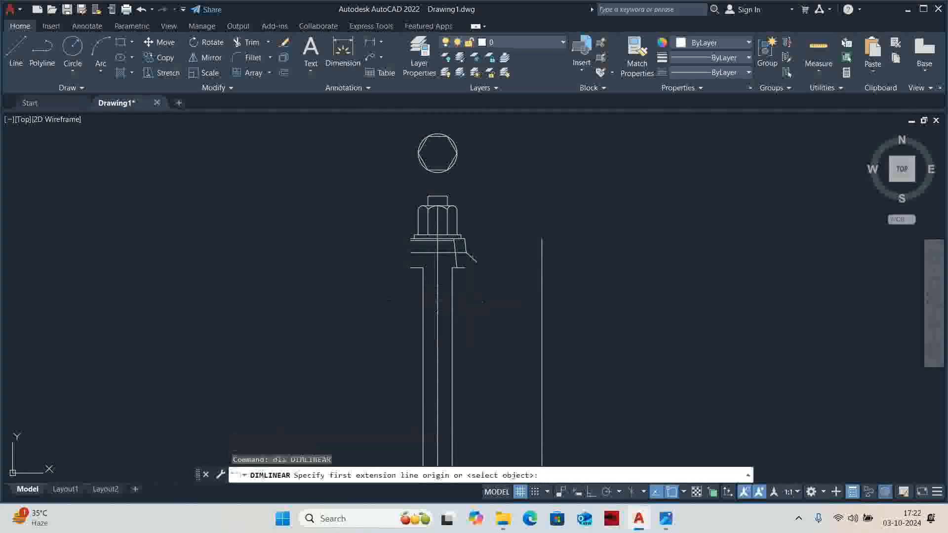
scroll(436, 292, up, 4)
click(437, 295)
click(704, 303)
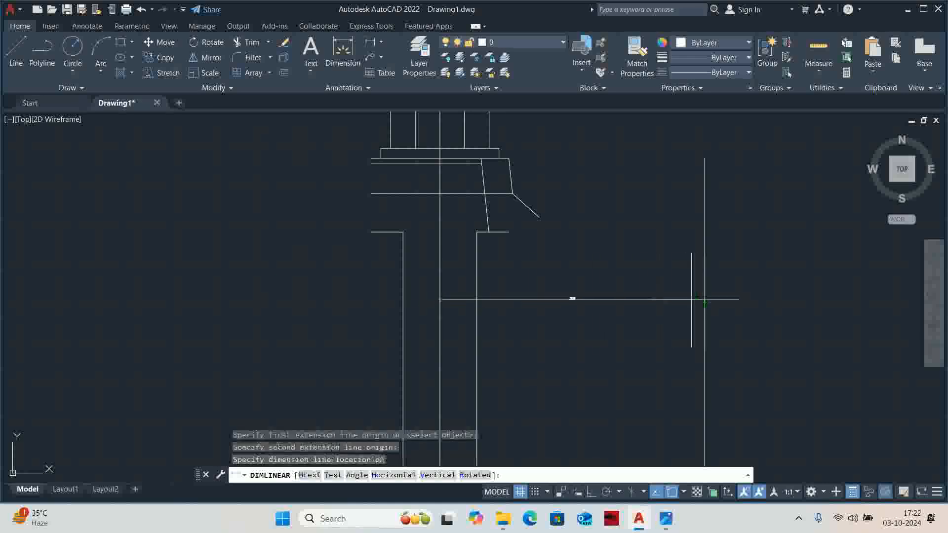
scroll(543, 275, up, 4)
key(Escape)
scroll(506, 274, down, 4)
scroll(510, 270, down, 2)
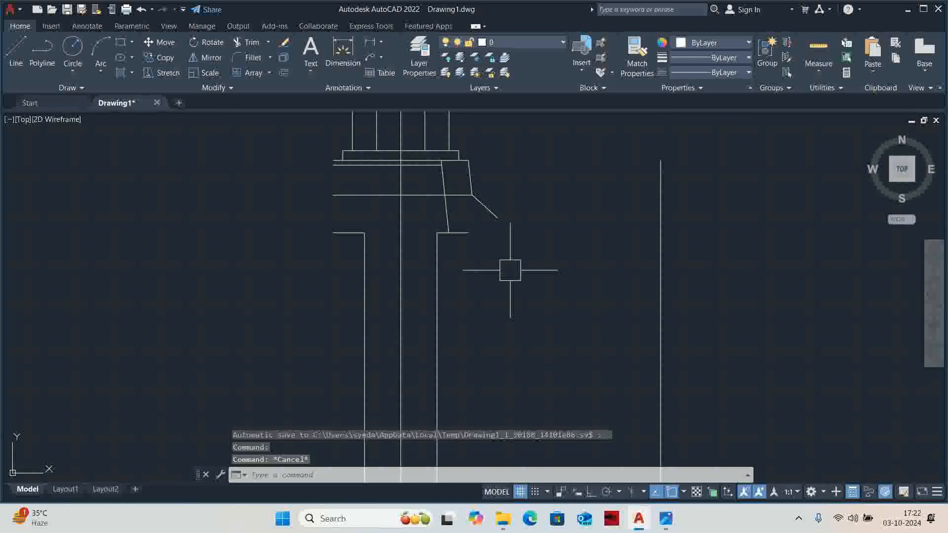
Step: Extend the sloping line from the tapered body's lower right corner to the outer vertical line
scroll(510, 268, up, 2)
middle_drag(485, 237, 384, 282)
text(ex)
key(Return)
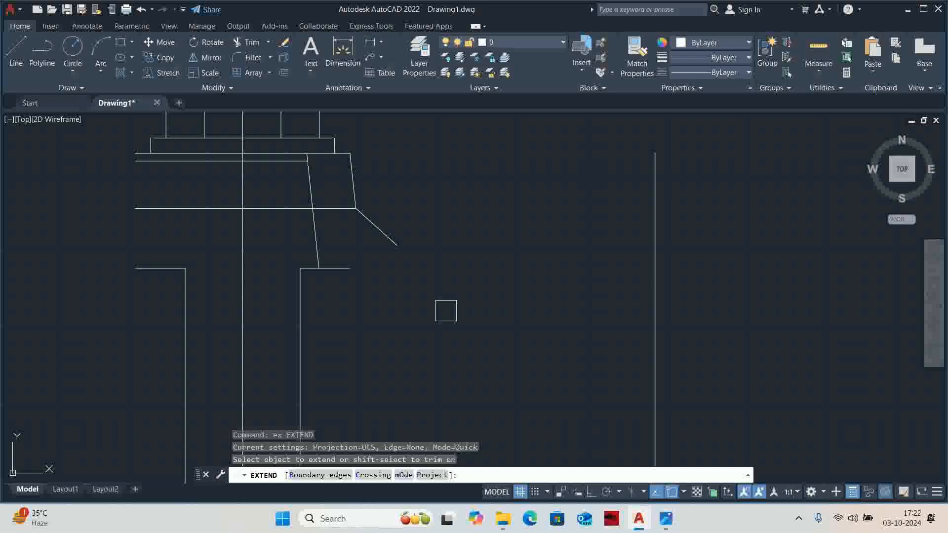
scroll(392, 243, down, 3)
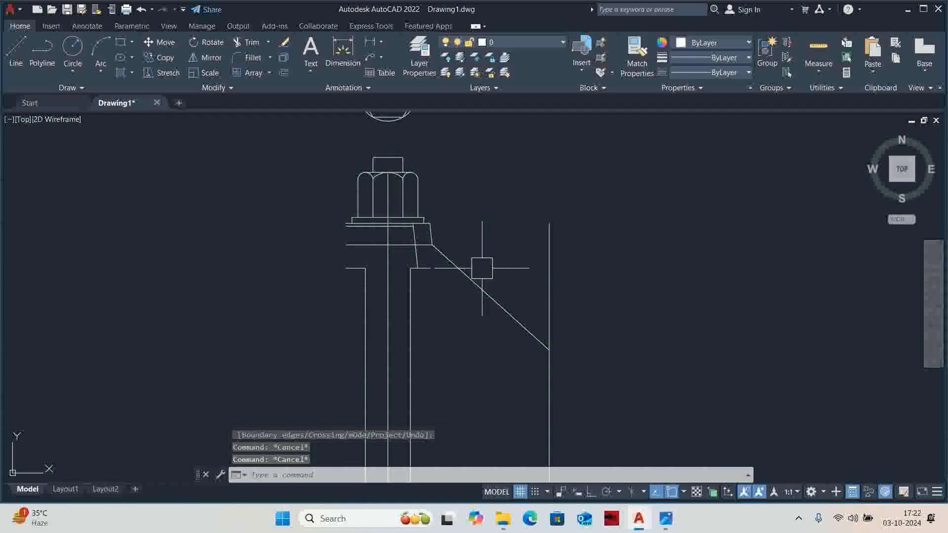
Step: Check the rim dimensions in 012.jpg and draw a 12 unit horizontal line leftwards from the sloping line's lower end
key(alt+Tab)
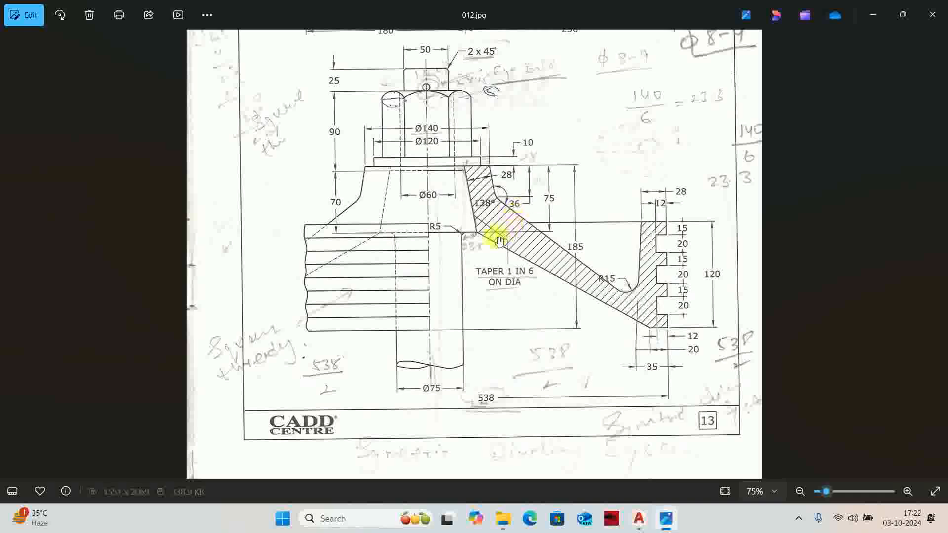
scroll(500, 241, up, 2)
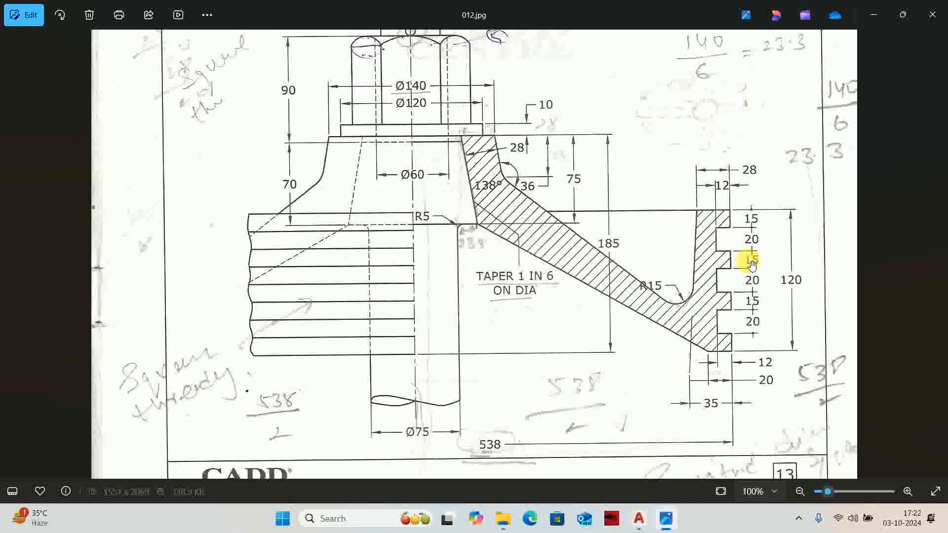
key(alt+Tab)
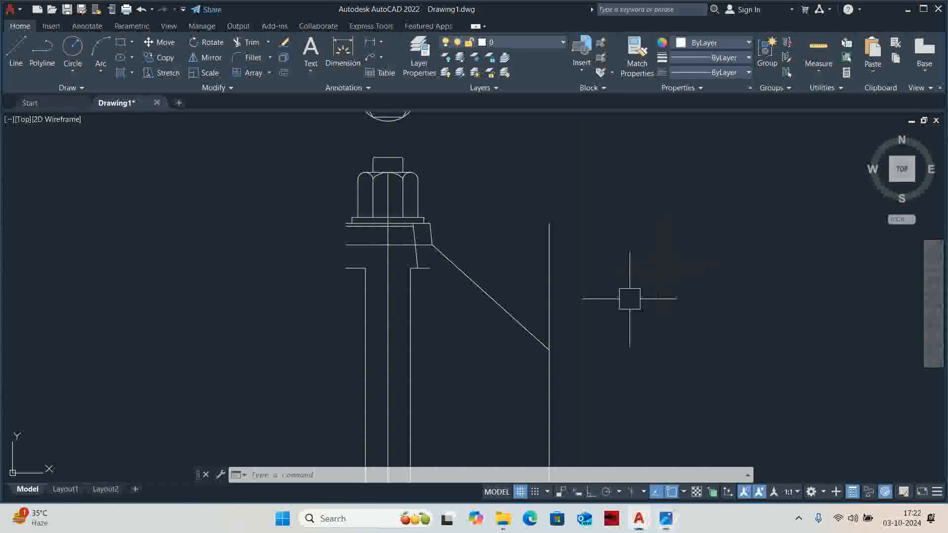
key(Escape)
key(Escape)
key(Escape)
text(l)
key(Return)
scroll(540, 359, up, 2)
click(553, 344)
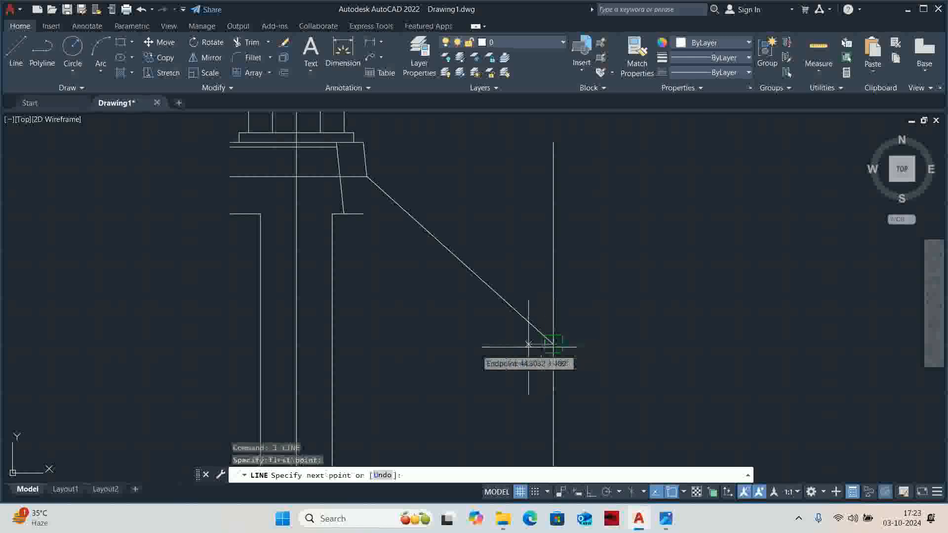
key(alt+Tab)
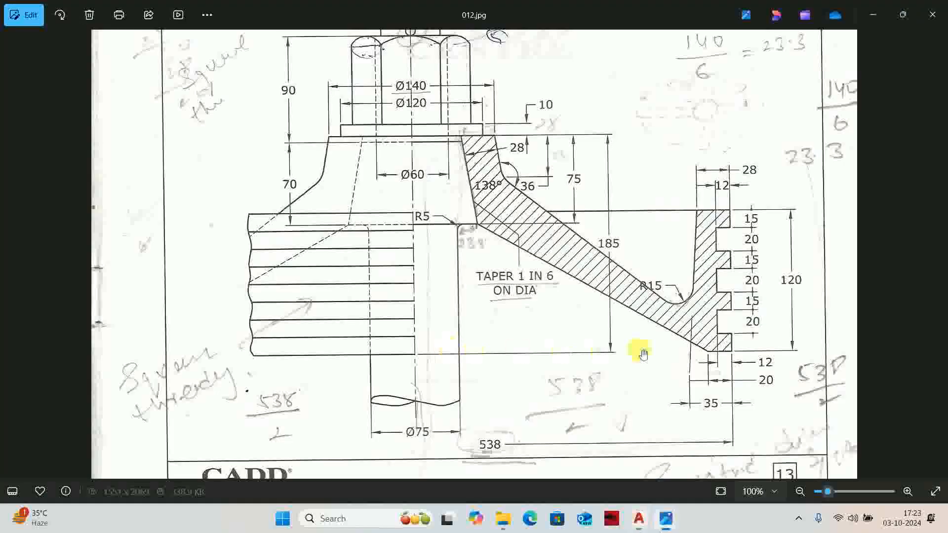
key(alt+Tab)
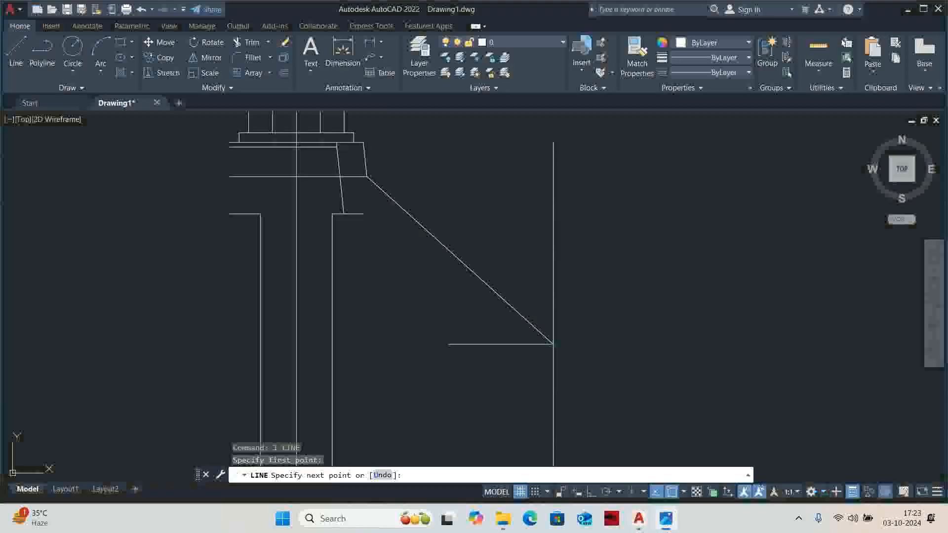
click(598, 491)
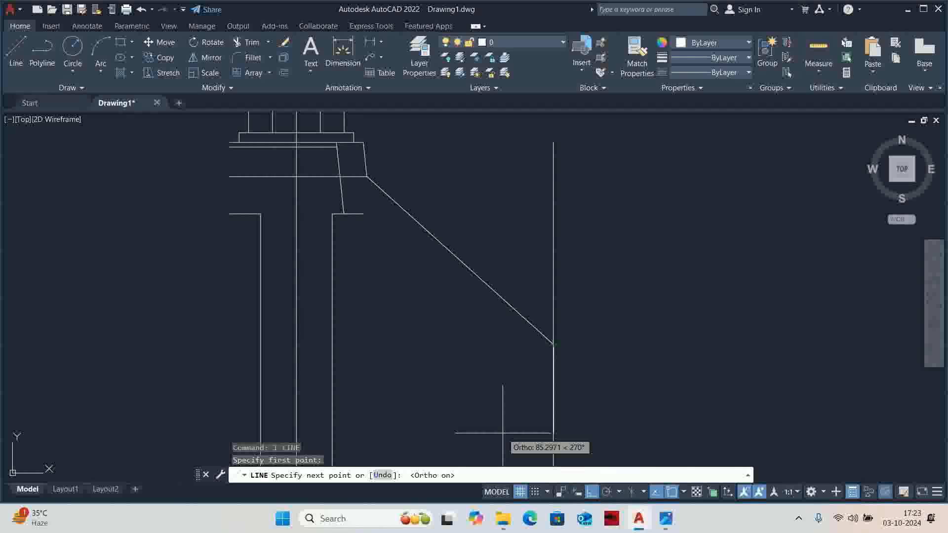
text(12)
key(Return)
key(Escape)
key(Escape)
key(Escape)
scroll(534, 346, up, 4)
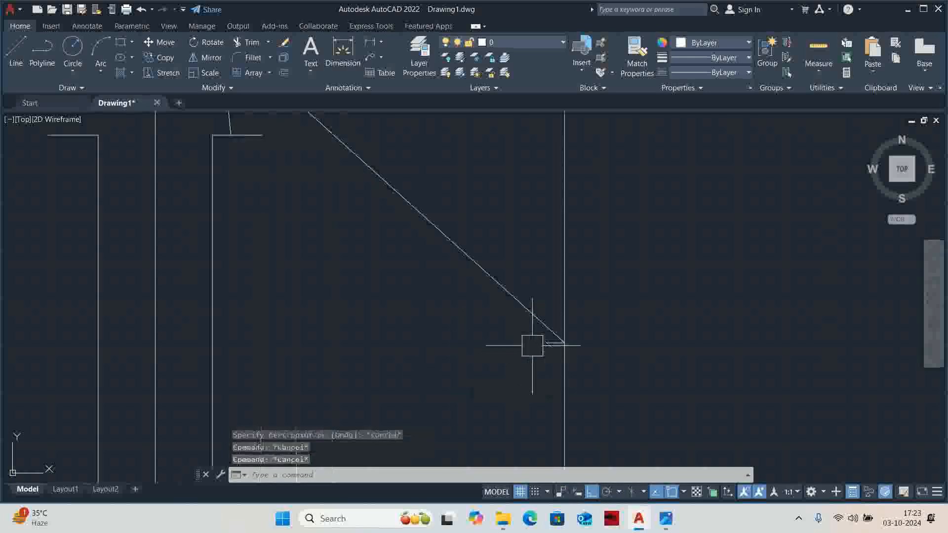
Step: Offset the short horizontal line 120 upward and trim the outer vertical line to the span between the two short lines
text(o)
key(Return)
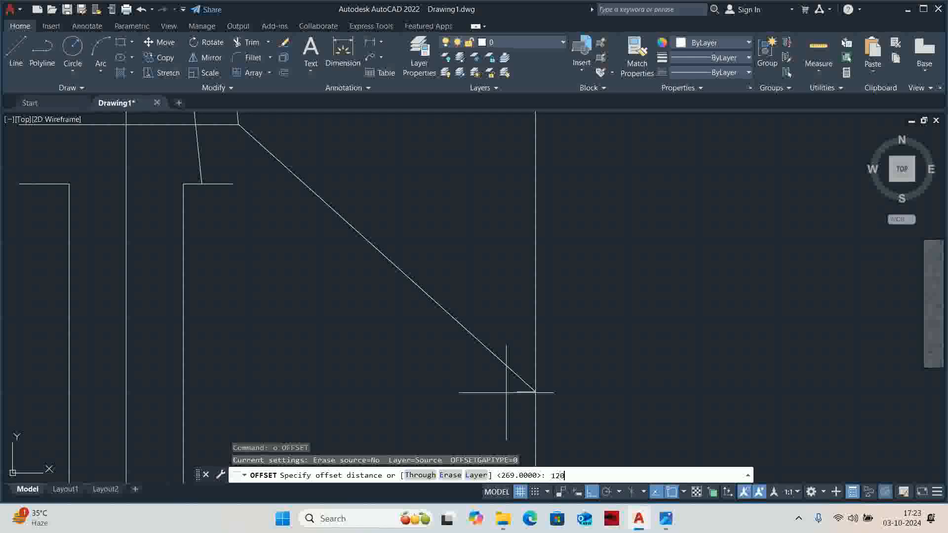
key(Return)
scroll(506, 393, up, 2)
click(515, 388)
scroll(516, 388, down, 5)
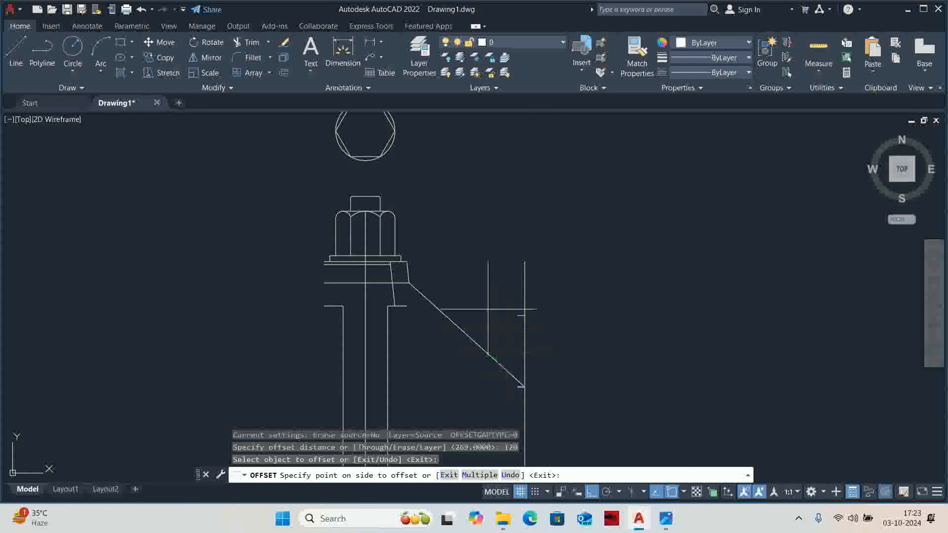
key(Escape)
key(Escape)
key(Return)
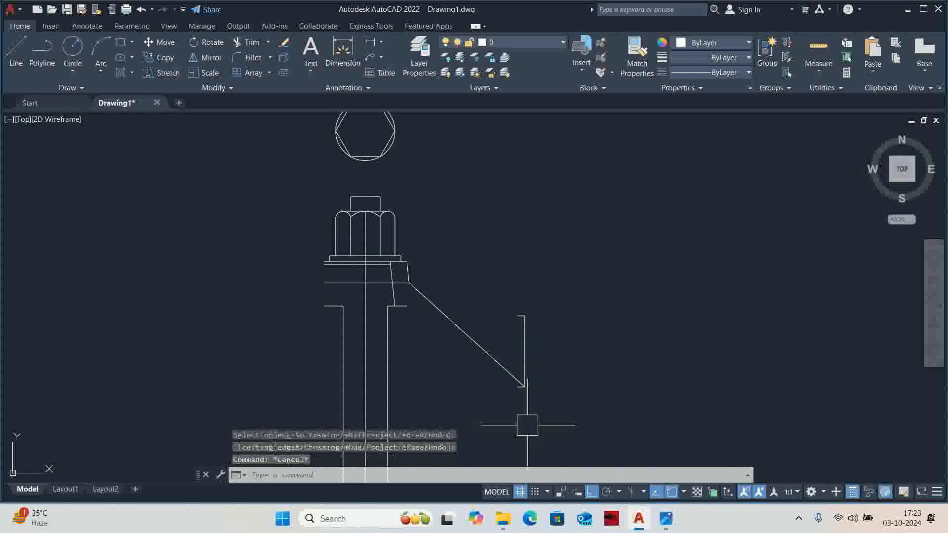
Step: Check the rim groove and edge dimensions in 012.jpg and offset the rim's outer vertical line 20 inward
key(alt+Tab)
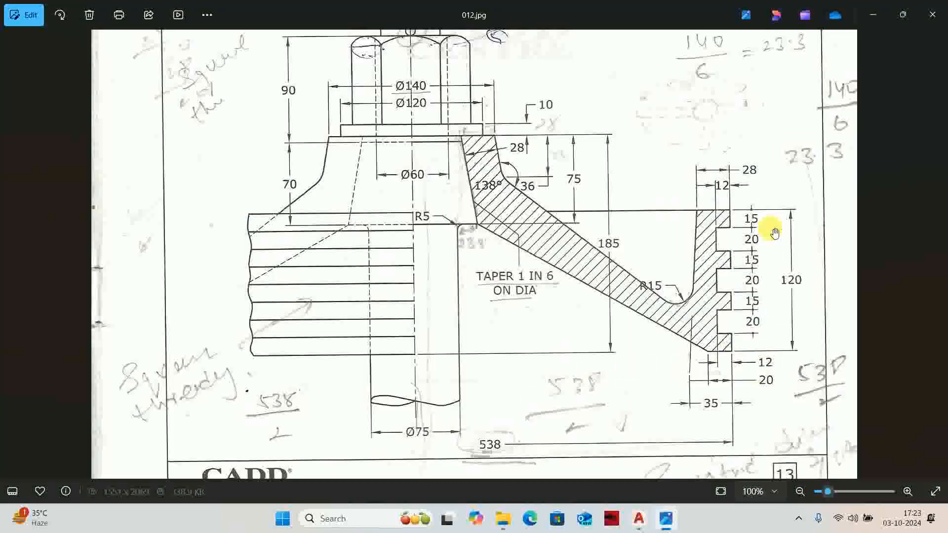
key(alt+Tab)
scroll(466, 317, up, 2)
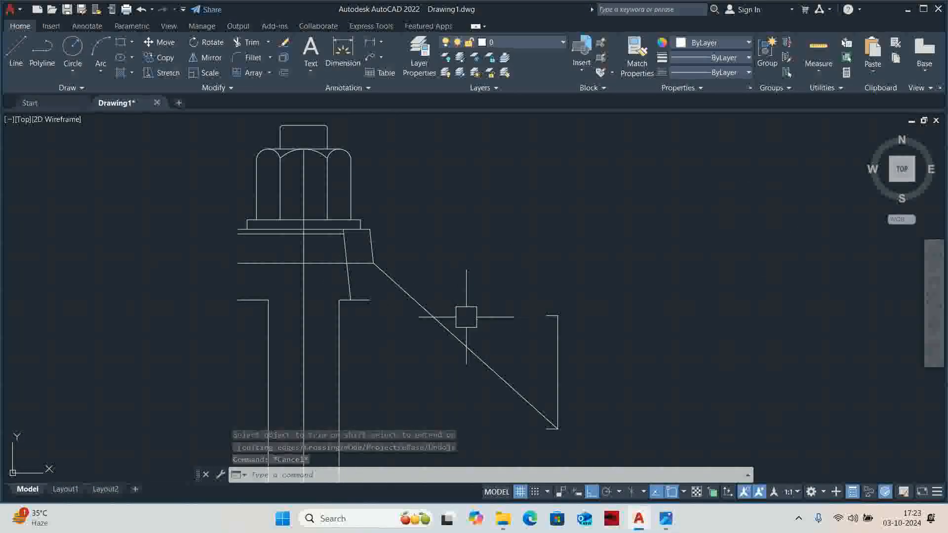
key(alt+Tab)
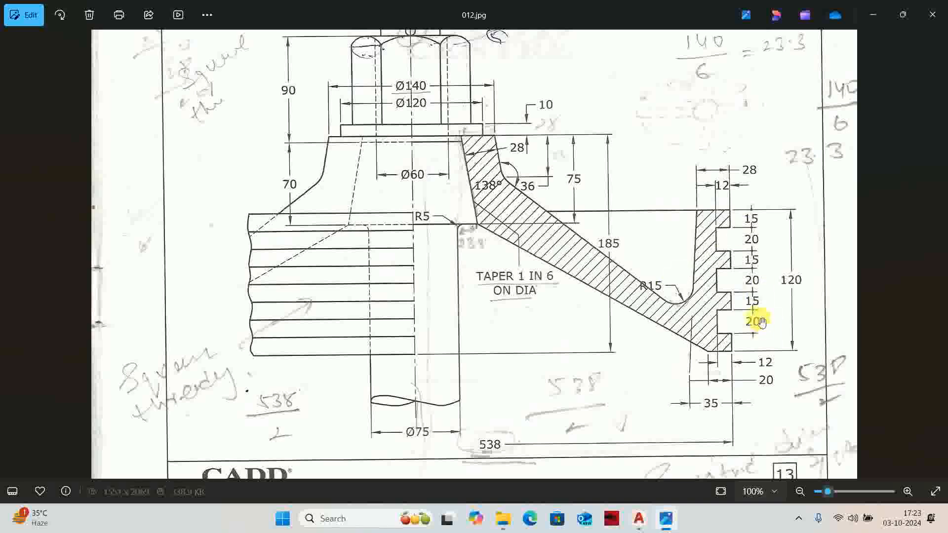
key(alt+Tab)
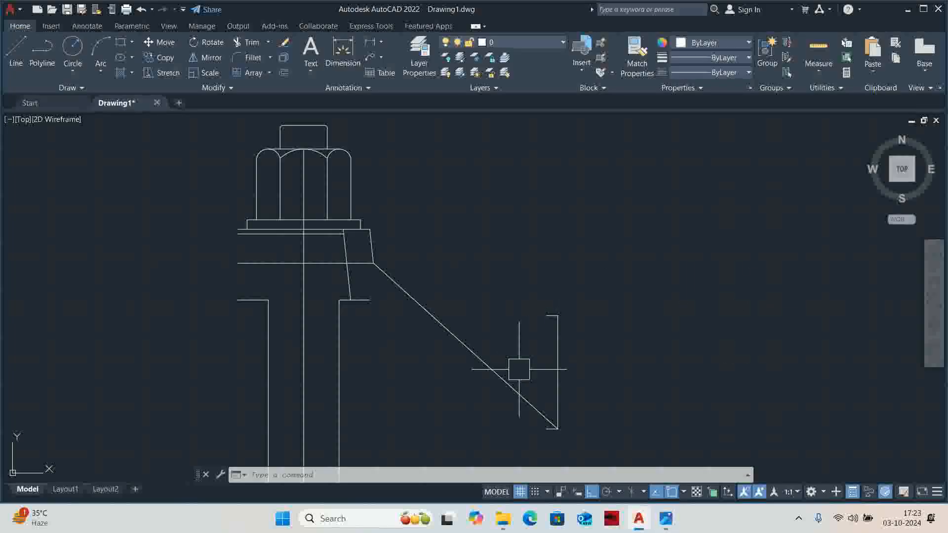
key(alt+Tab)
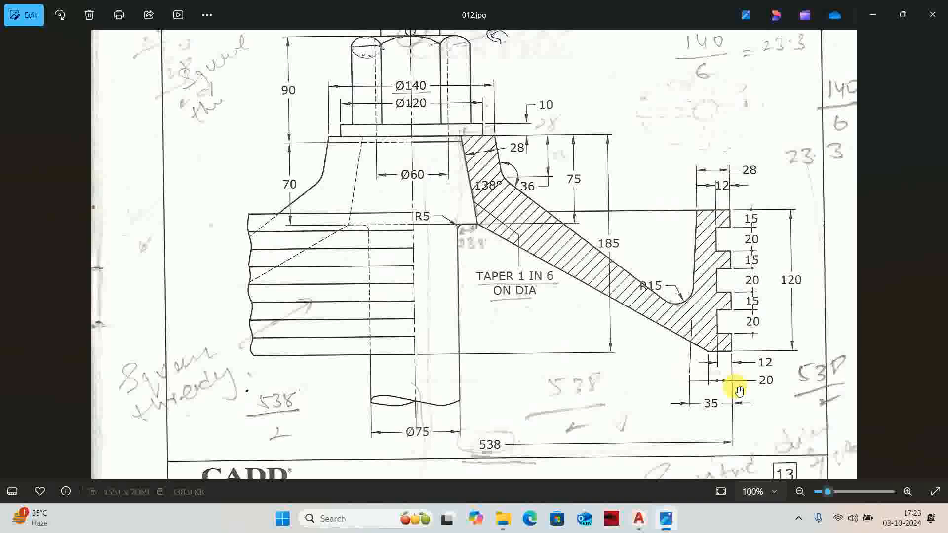
key(alt+Tab)
text(o)
key(Return)
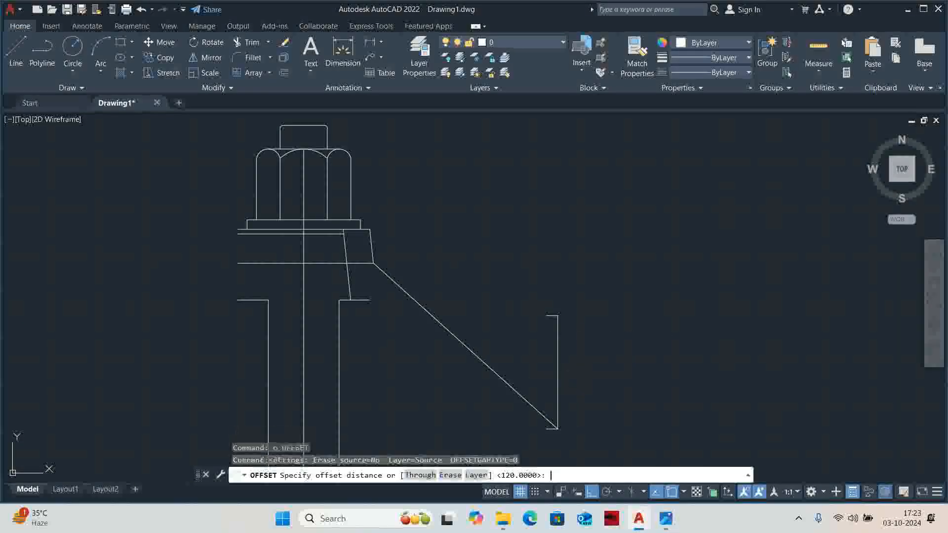
text(15)
key(Return)
click(558, 355)
click(526, 355)
key(Escape)
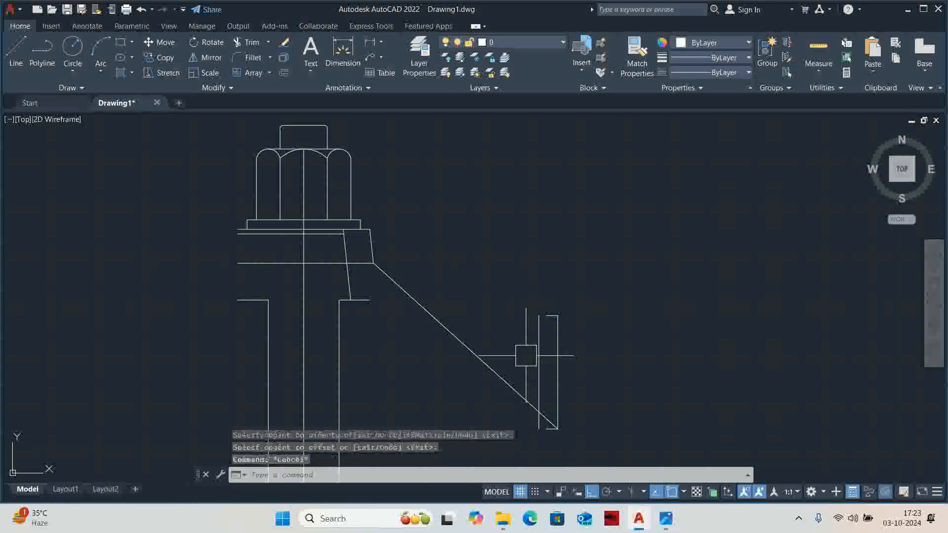
Step: Compare the rim with 012.jpg and extend its short upper edge to the inner vertical line
key(alt+Tab)
scroll(578, 269, down, 1)
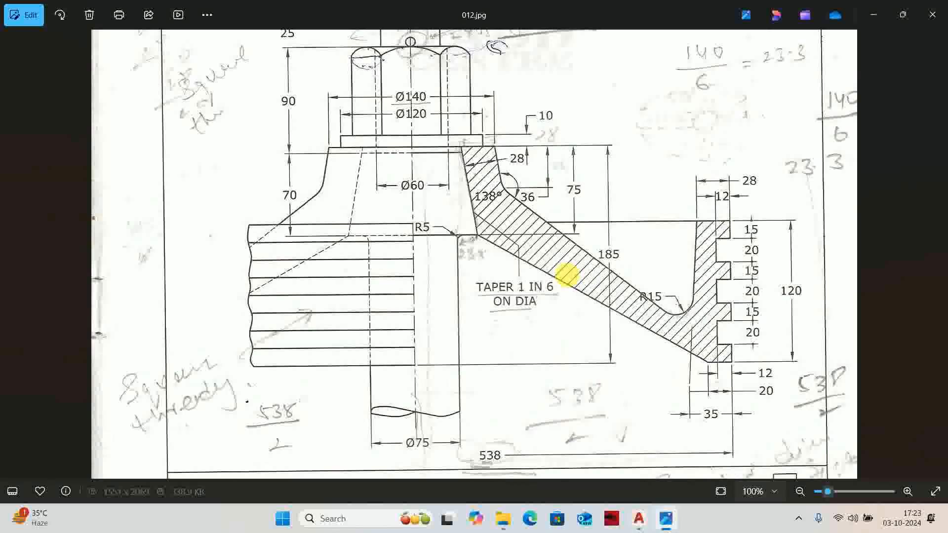
key(alt+Tab)
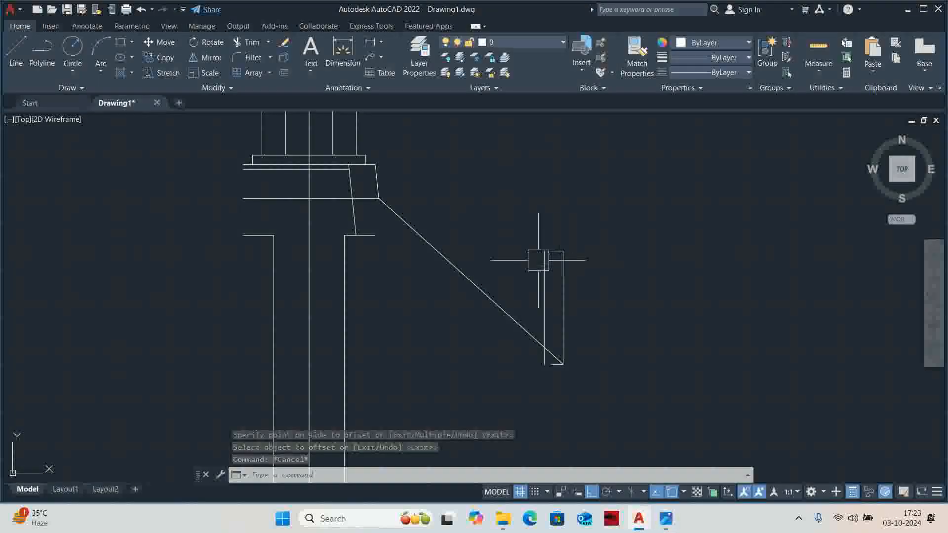
text(ex)
key(Return)
scroll(539, 260, up, 3)
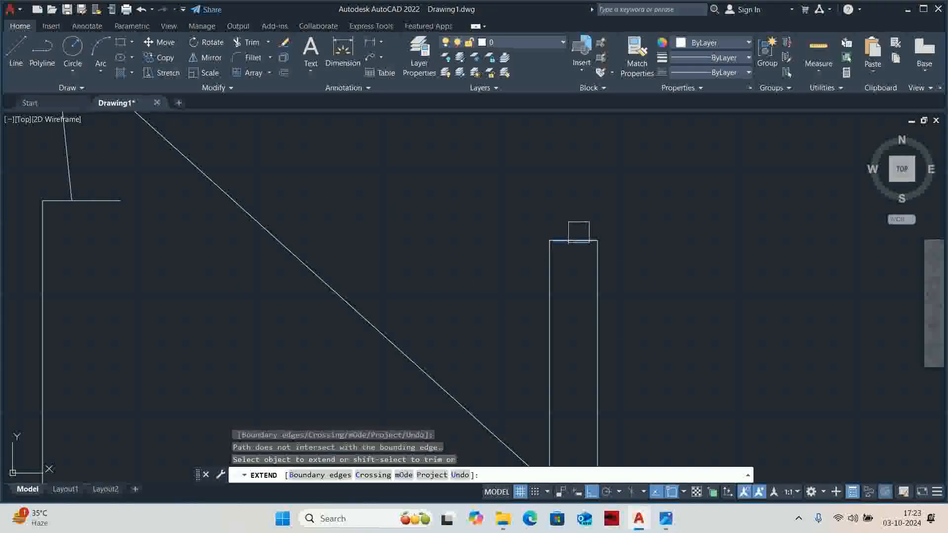
click(509, 242)
key(Return)
Step: Review the web and rim in 012.jpg, closing and reopening the image from the Mechanical Workbook folder
key(alt+Tab)
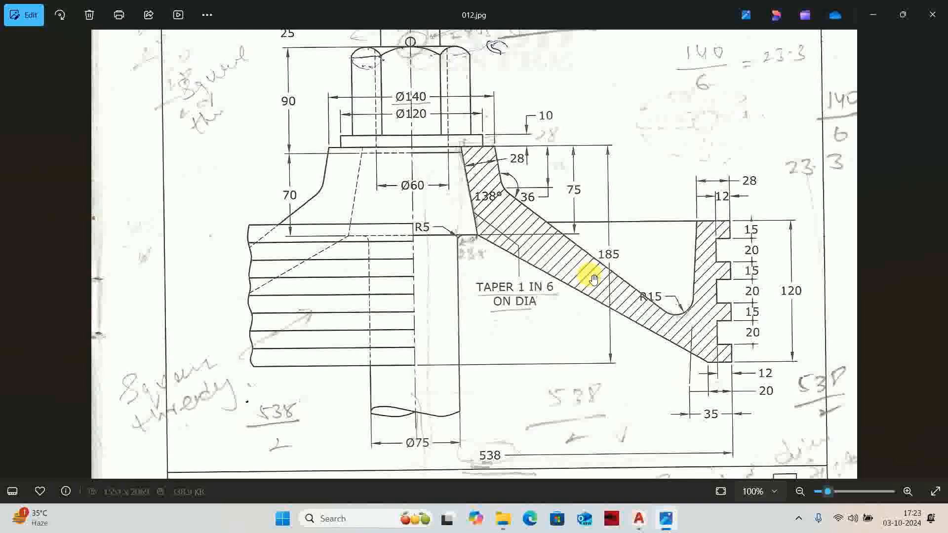
scroll(593, 279, down, 3)
scroll(594, 279, up, 2)
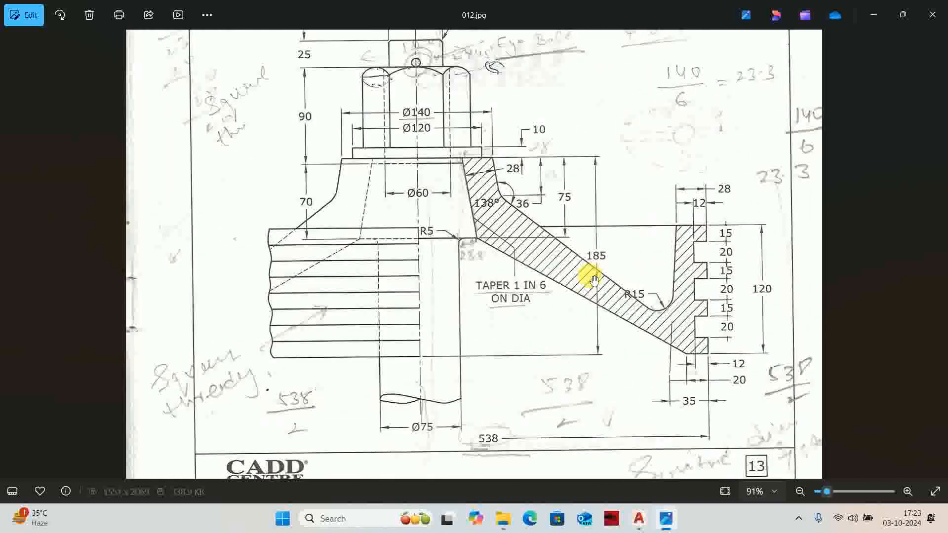
scroll(593, 279, down, 3)
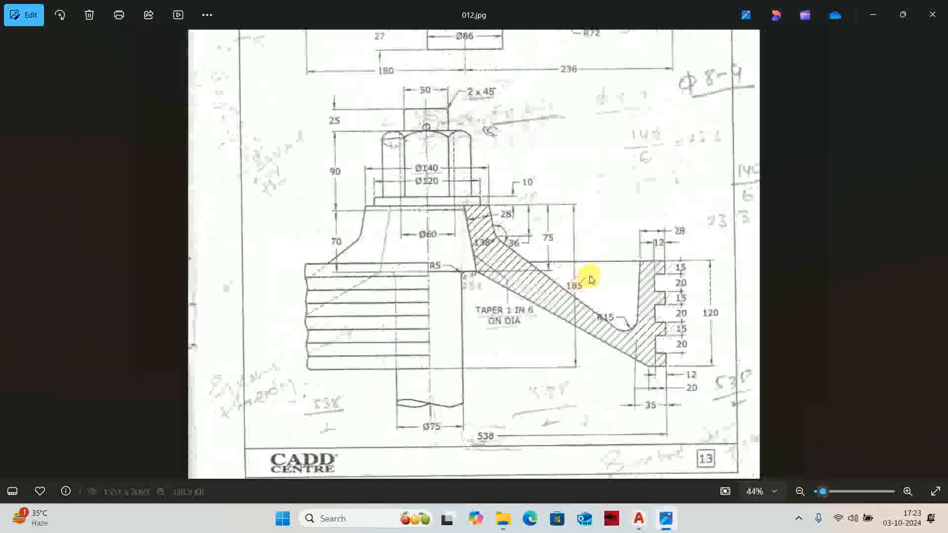
key(alt+F4)
click(517, 520)
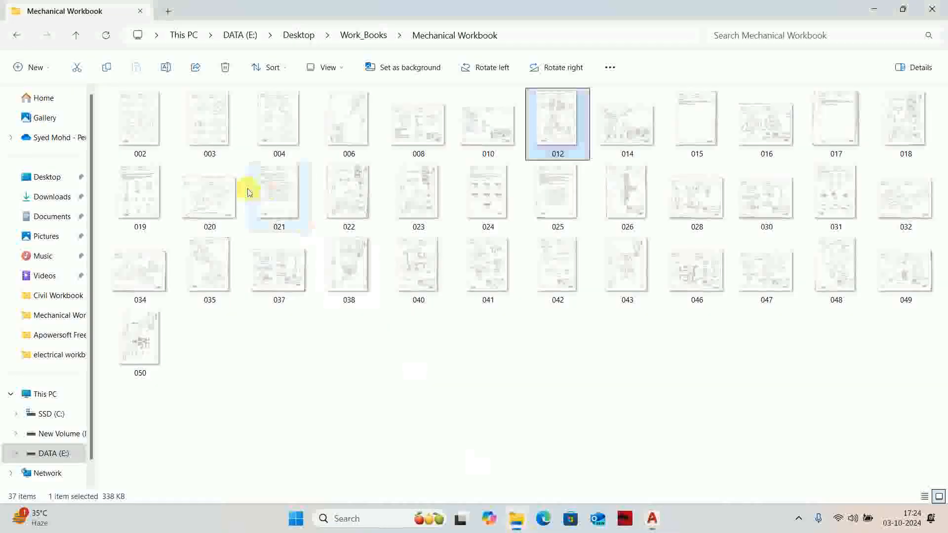
double_click(563, 121)
scroll(536, 179, up, 2)
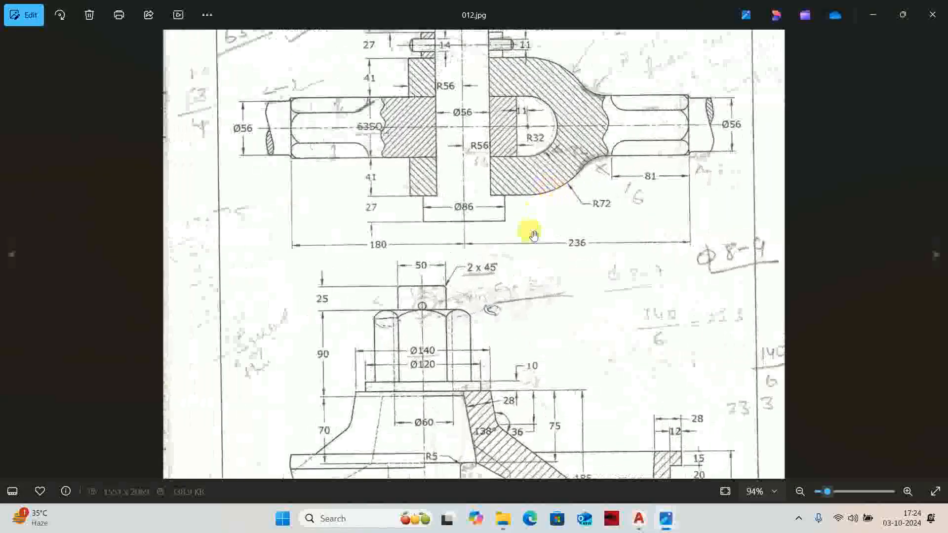
Step: Examine how the sloping web's dimensions and angle relate the tapered hub to the outer rim in 012.jpg
drag(529, 233, 514, 128)
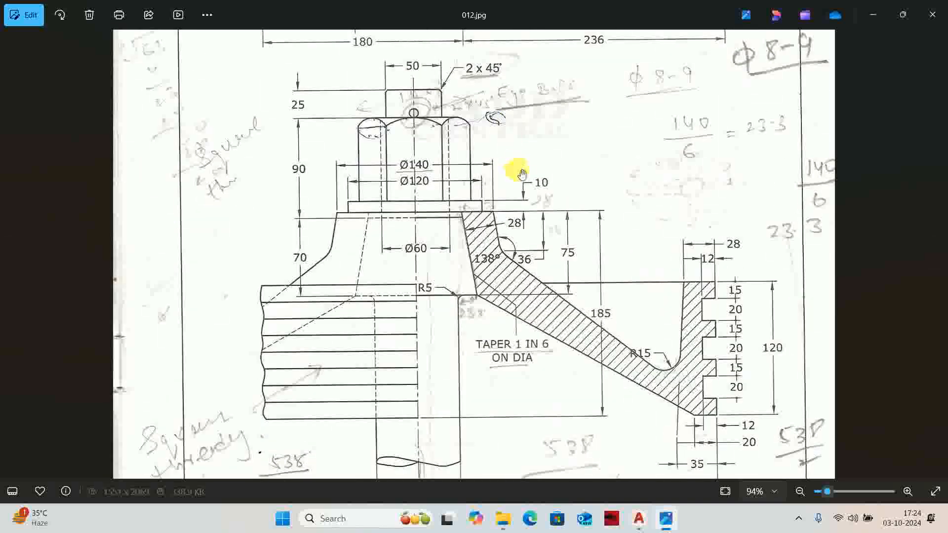
scroll(522, 174, down, 3)
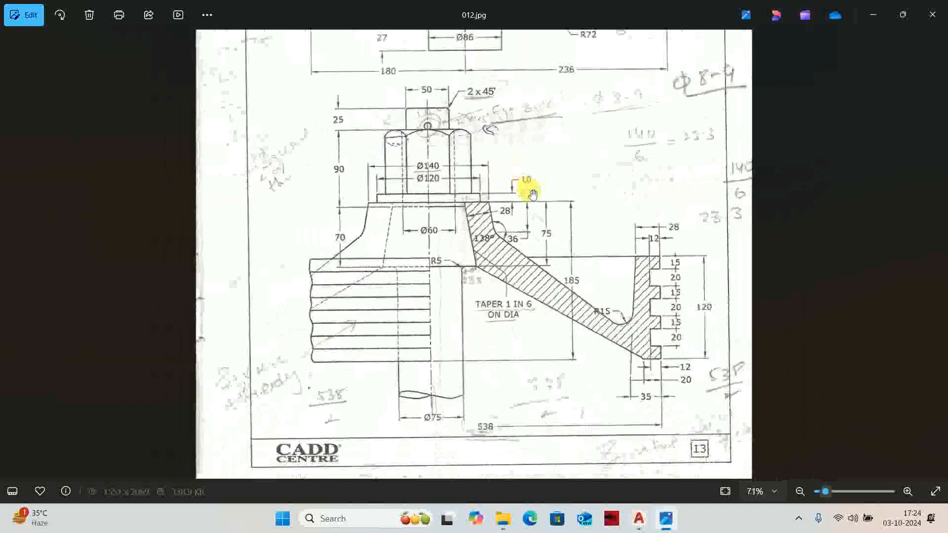
mouse_move(539, 186)
mouse_down()
mouse_move(544, 174)
mouse_move(548, 202)
mouse_up()
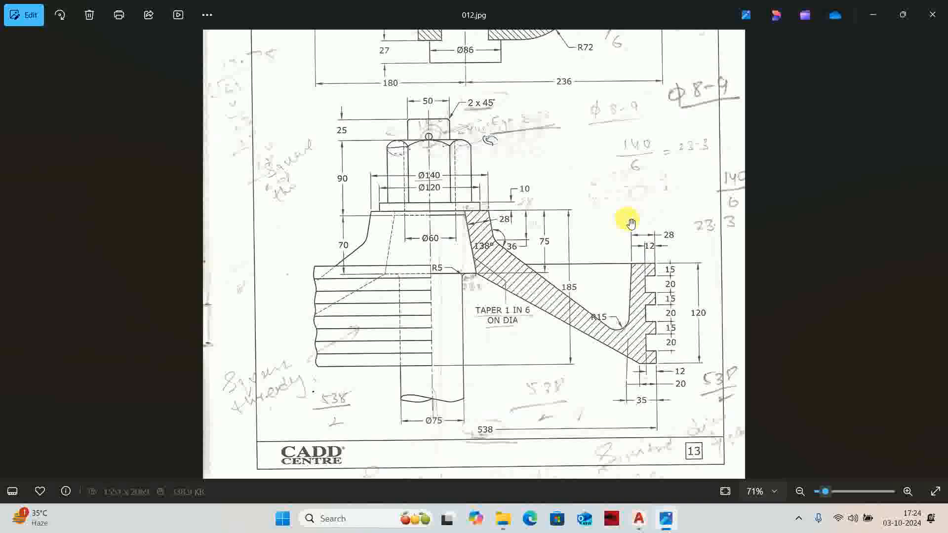
scroll(631, 223, up, 2)
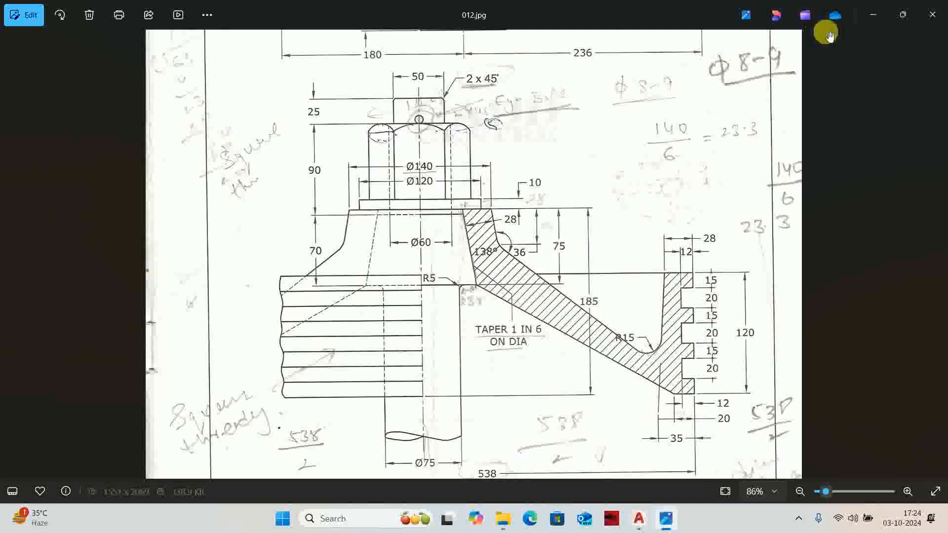
scroll(440, 292, up, 2)
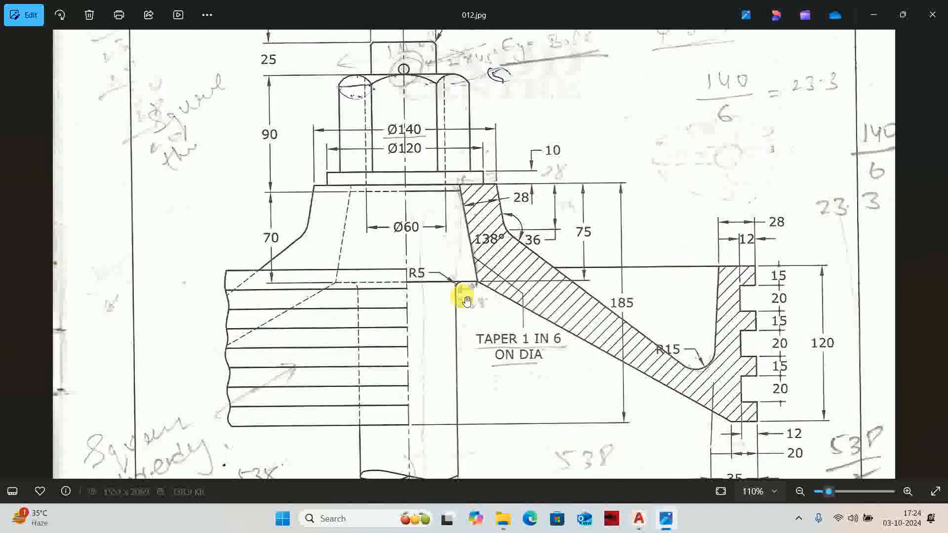
scroll(466, 301, down, 4)
key(alt+F4)
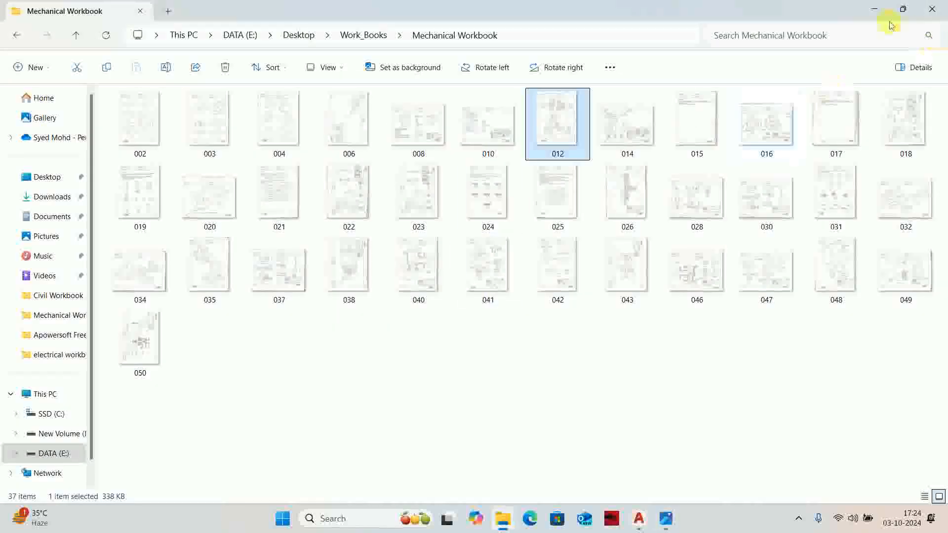
click(873, 11)
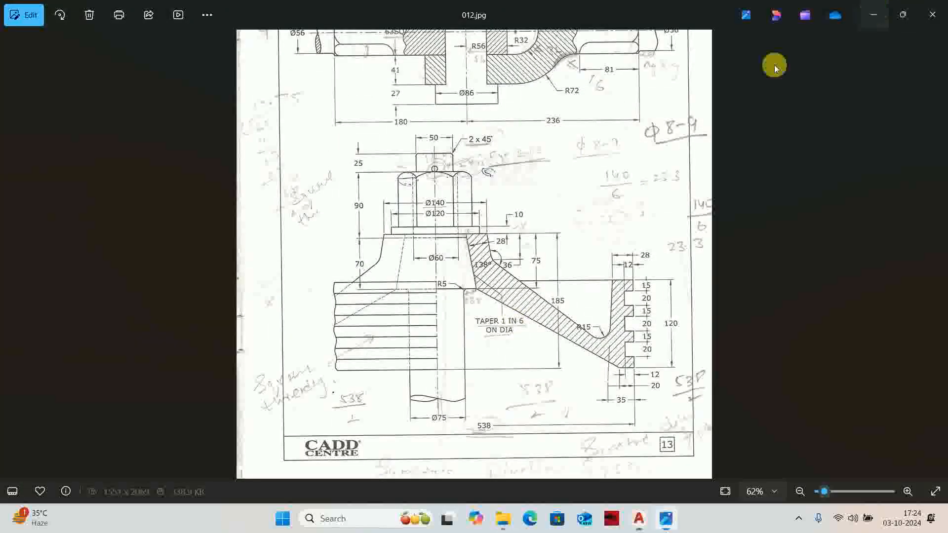
click(873, 15)
Step: Return to the AutoCAD drawing and erase the sloping line between the tapered body and the outer rim
key(Escape)
key(Escape)
key(Escape)
key(Escape)
scroll(339, 284, down, 3)
middle_drag(227, 257, 450, 287)
scroll(418, 277, up, 3)
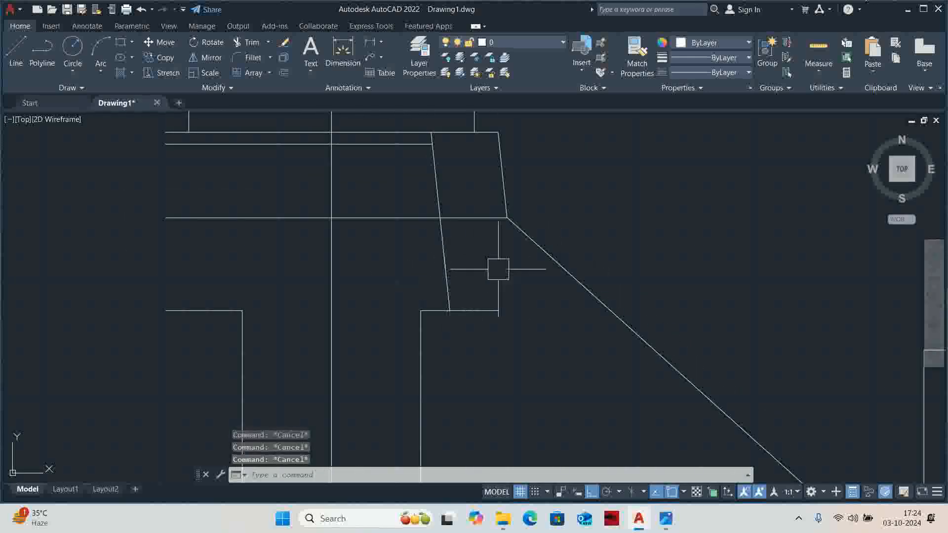
click(552, 270)
scroll(552, 270, down, 5)
key(Delete)
click(580, 251)
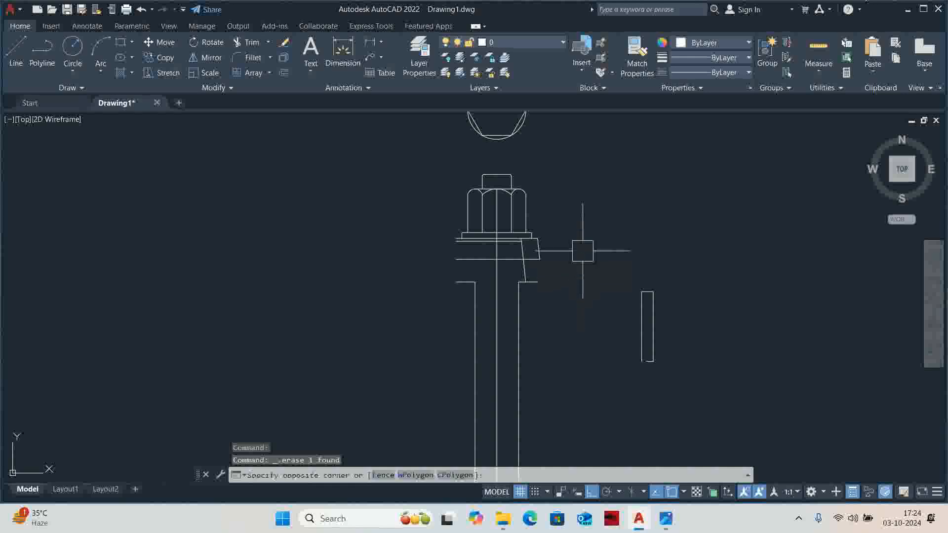
Step: Erase the detached narrow rectangle beside the part and the inner sloping line between the top edge and the short lower edge
click(724, 423)
key(Delete)
scroll(506, 275, up, 6)
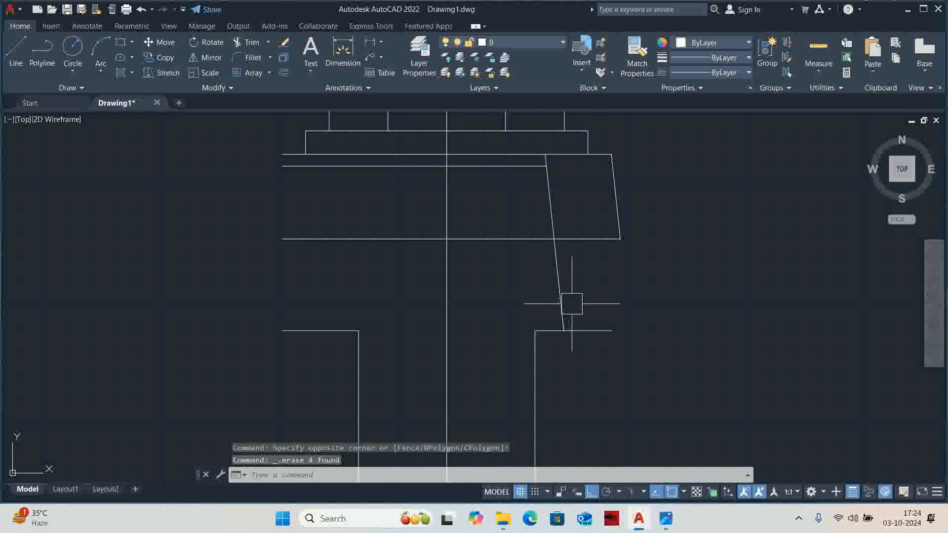
click(555, 299)
key(Delete)
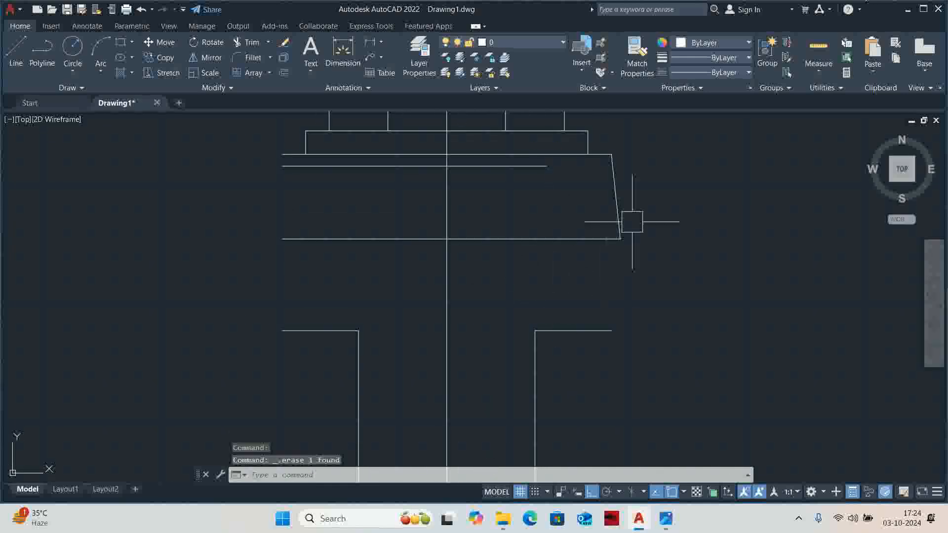
Step: Draw a vertical line from the rim's upper outer corner down to the outer end of the short lower edge
text(l)
key(Return)
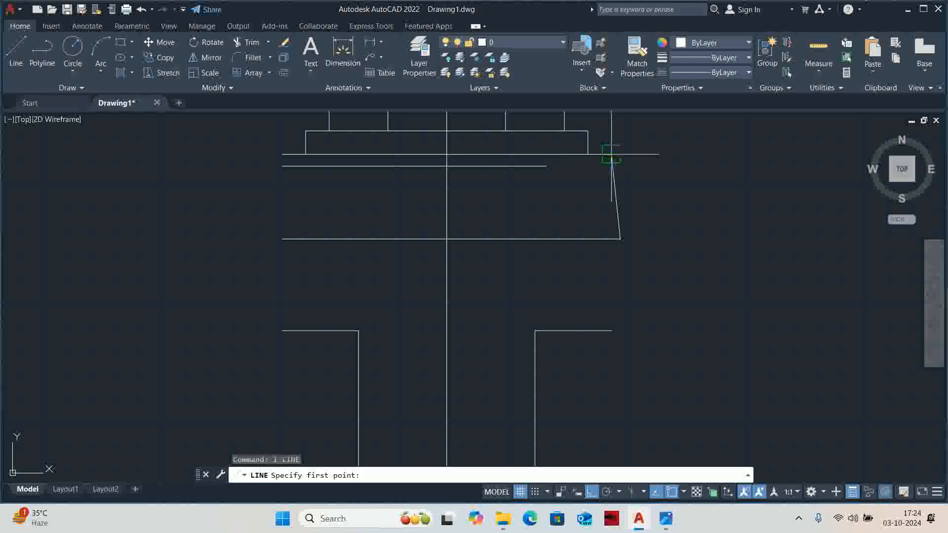
click(611, 154)
click(611, 330)
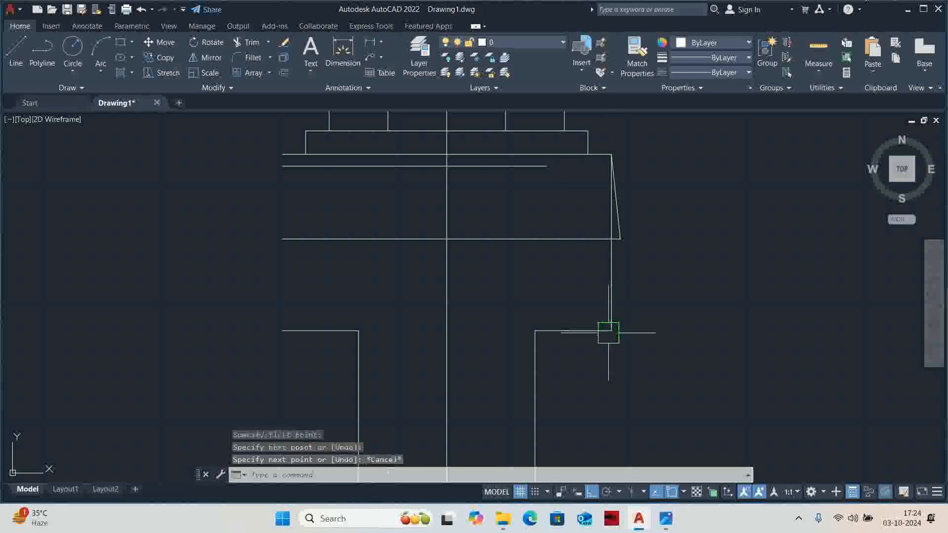
key(Escape)
Step: Draw a vertical line from the shaft's upper corner up to the rim's top edge
key(Return)
click(535, 330)
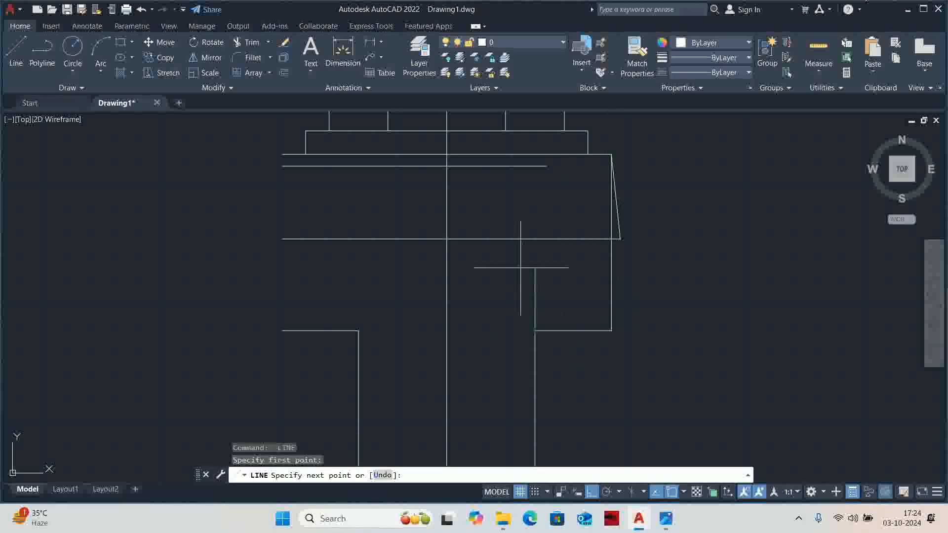
key(Escape)
key(Escape)
Step: Offset the vertical line above the shaft's corner outward to mark the foot of the sloping web
scroll(556, 266, up, 2)
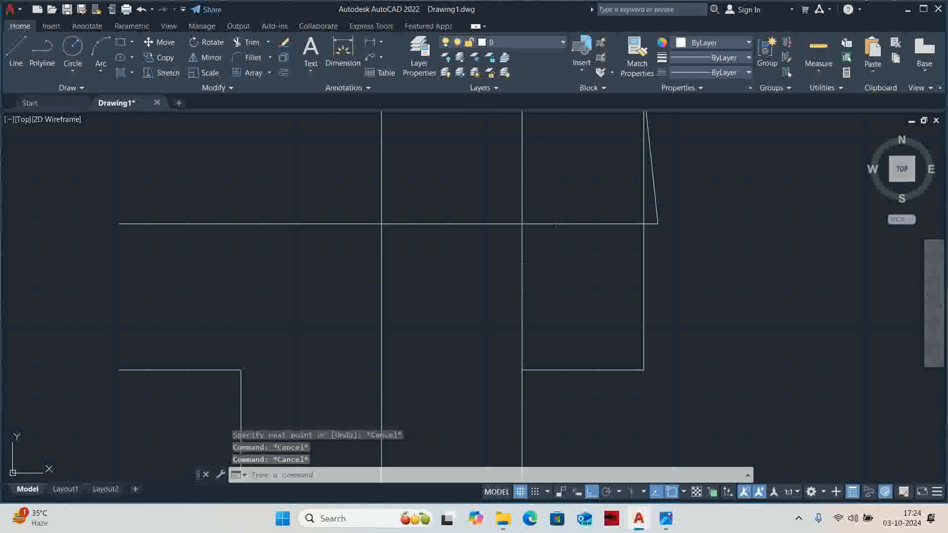
text(o)
key(Return)
text(23)
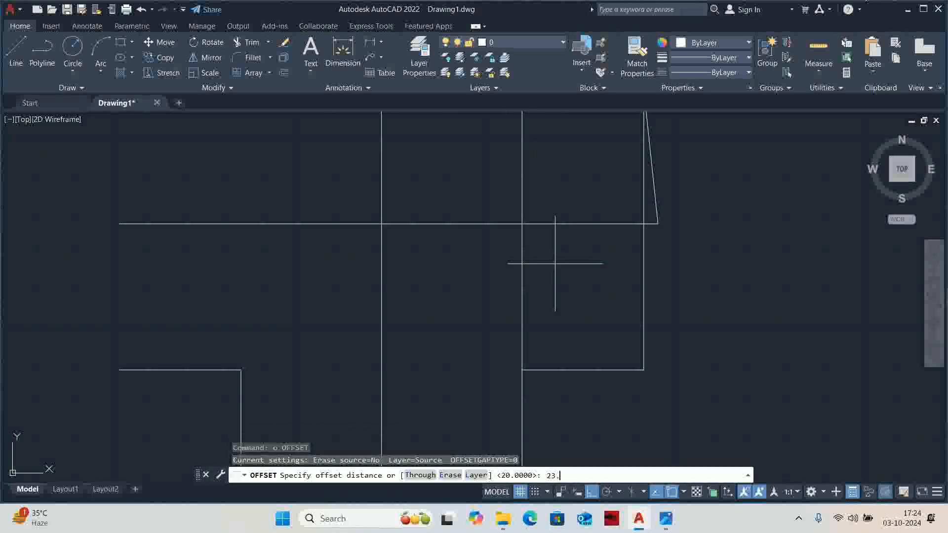
text(.)
key(Return)
click(522, 306)
click(588, 302)
key(Escape)
scroll(588, 303, down, 4)
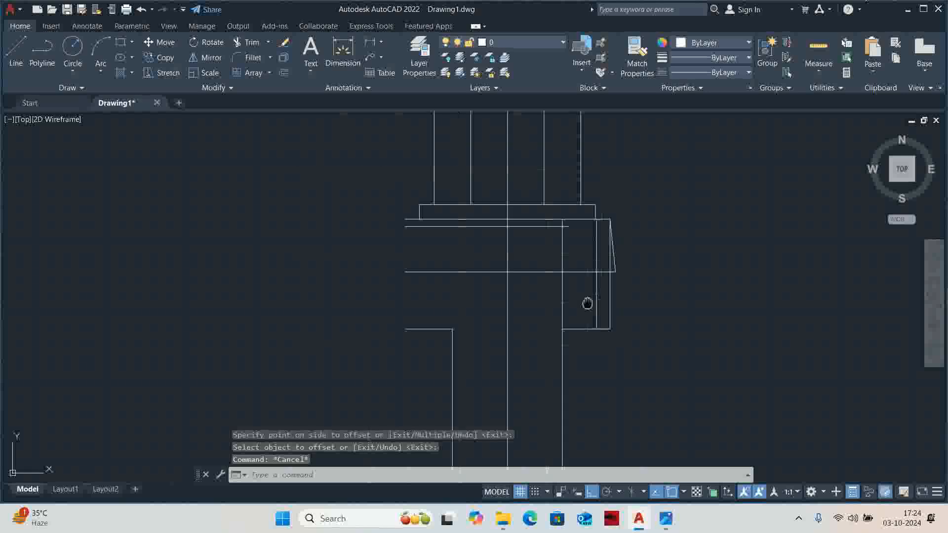
scroll(587, 303, up, 2)
text(l)
key(Return)
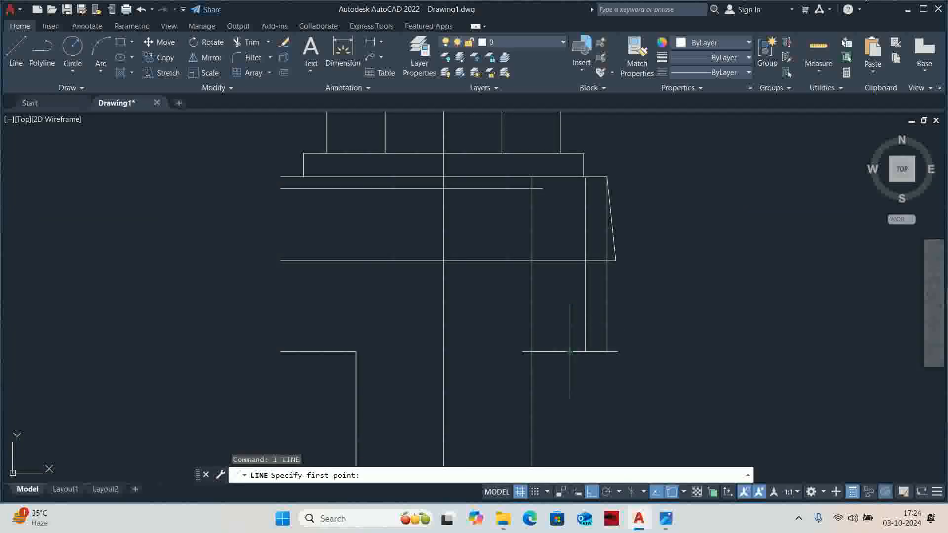
click(585, 352)
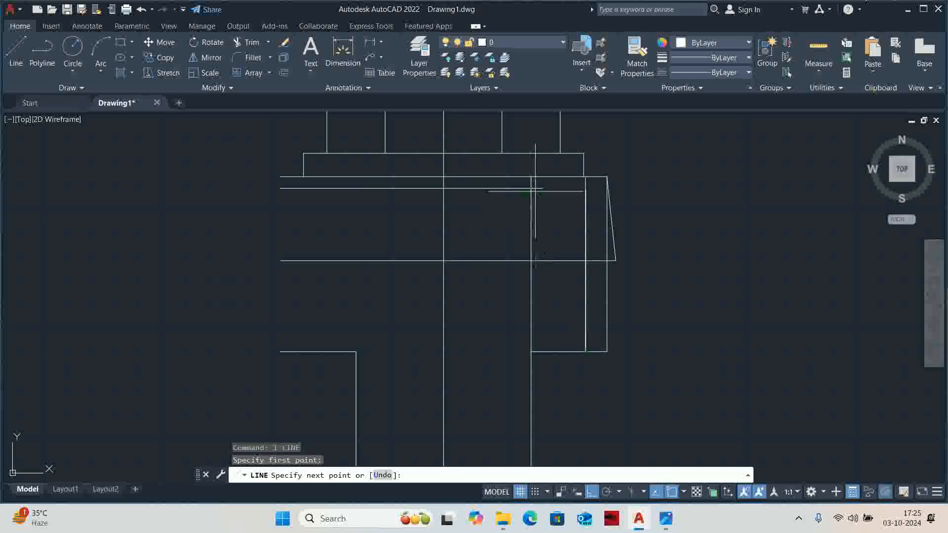
scroll(536, 187, up, 4)
key(Escape)
key(Escape)
key(Escape)
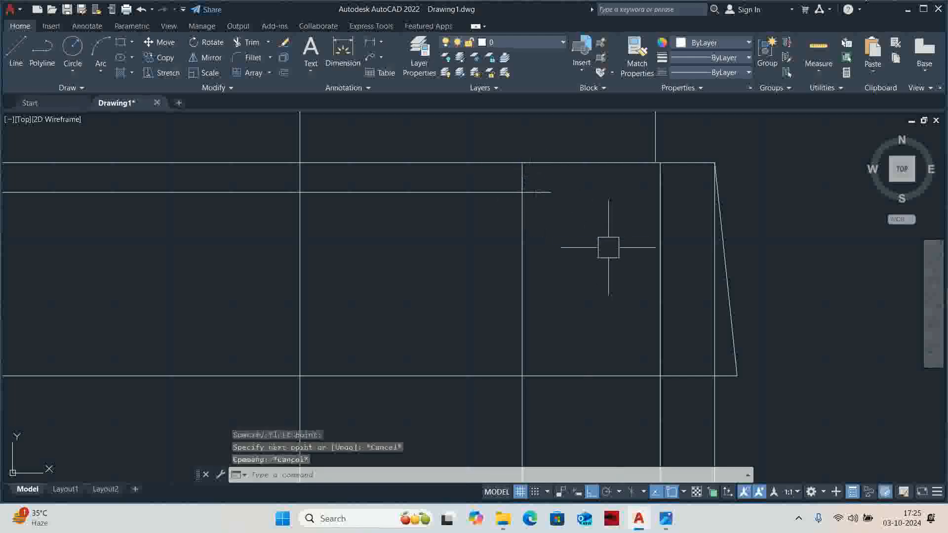
scroll(606, 247, down, 4)
middle_drag(605, 246, 575, 203)
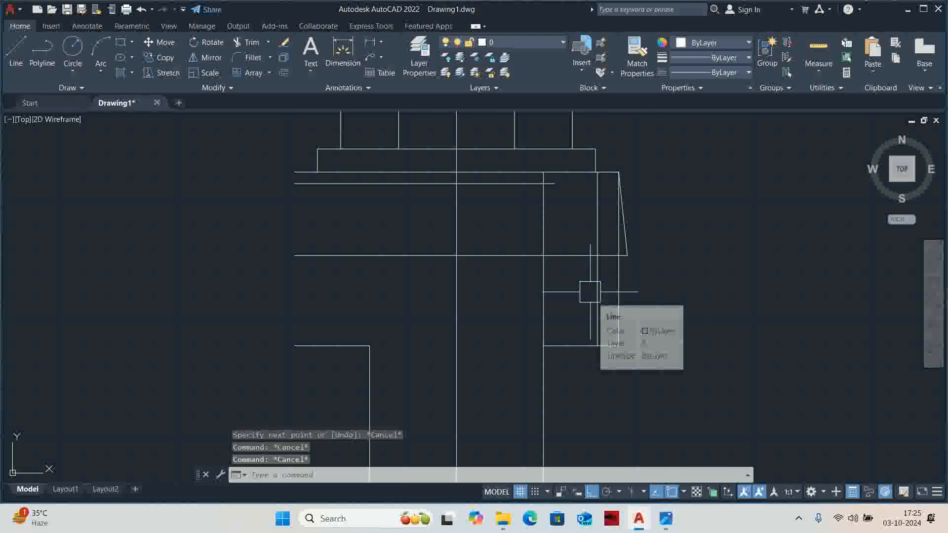
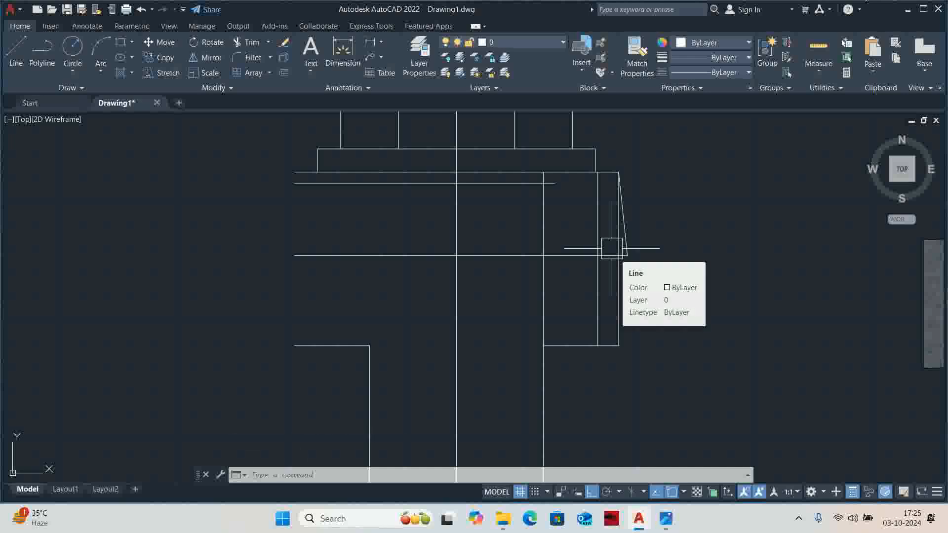
Step: Erase the sloping line on the rim's outer side
click(634, 236)
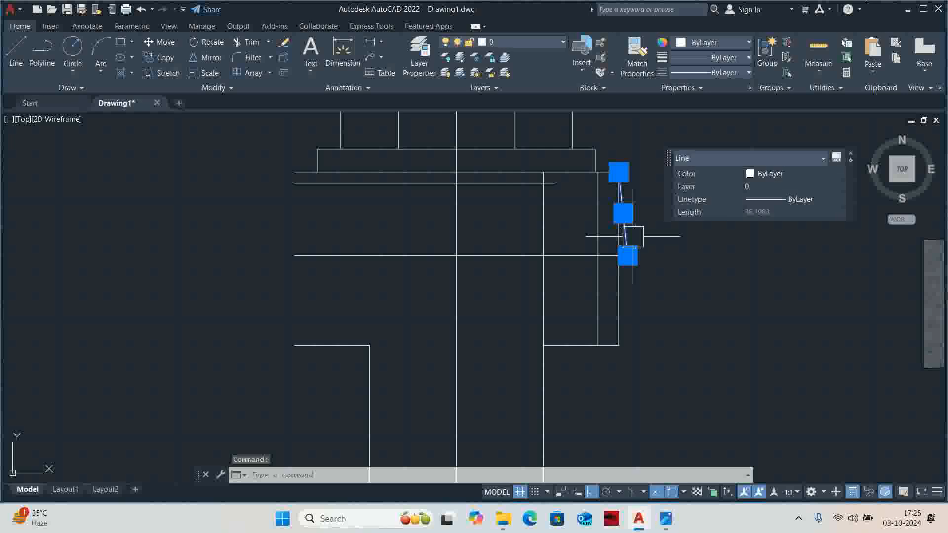
key(Delete)
scroll(599, 265, up, 2)
middle_drag(599, 264, 576, 301)
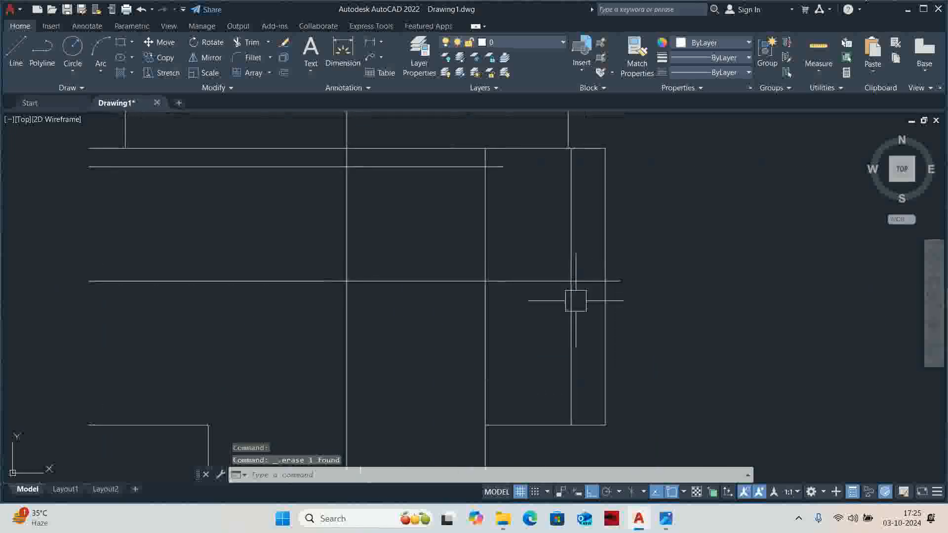
Step: Trim the overhang of the middle horizontal line back to the rim's outer vertical line
key(alt)
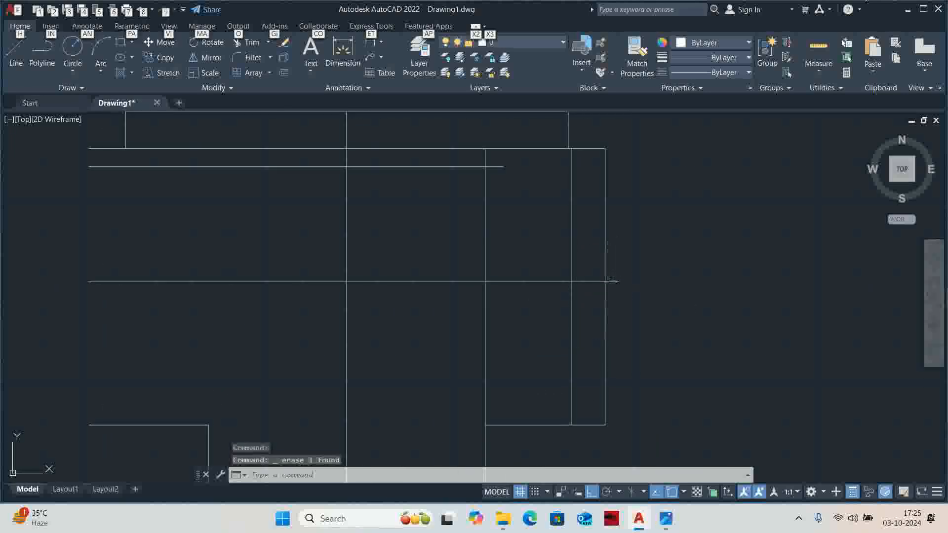
scroll(620, 280, up, 2)
key(Escape)
key(Escape)
key(Escape)
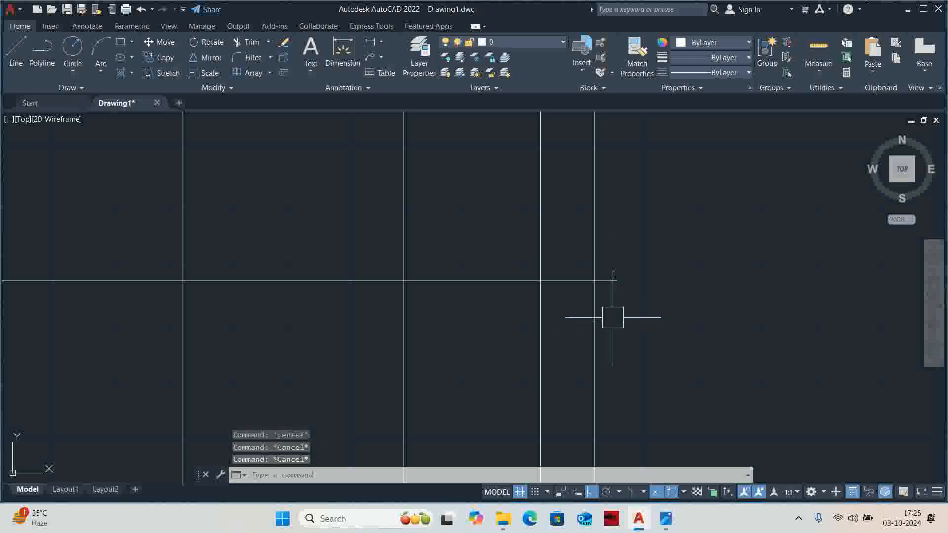
text(tr)
key(Return)
key(Escape)
scroll(621, 297, down, 2)
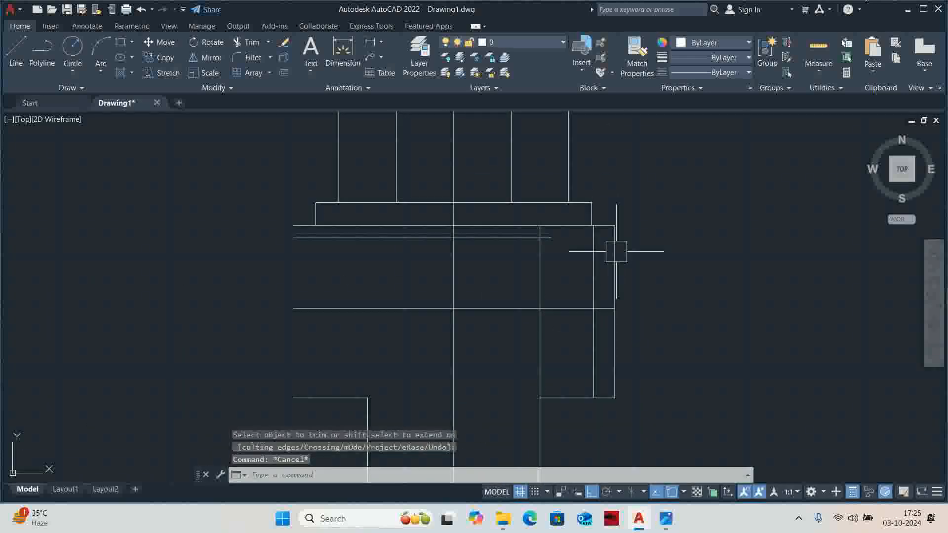
Step: Offset the rim's outer vertical line inward by 28 to mark the upper end of the sloping web
text(o)
key(Return)
text(20)
key(Return)
scroll(616, 260, up, 4)
click(539, 255)
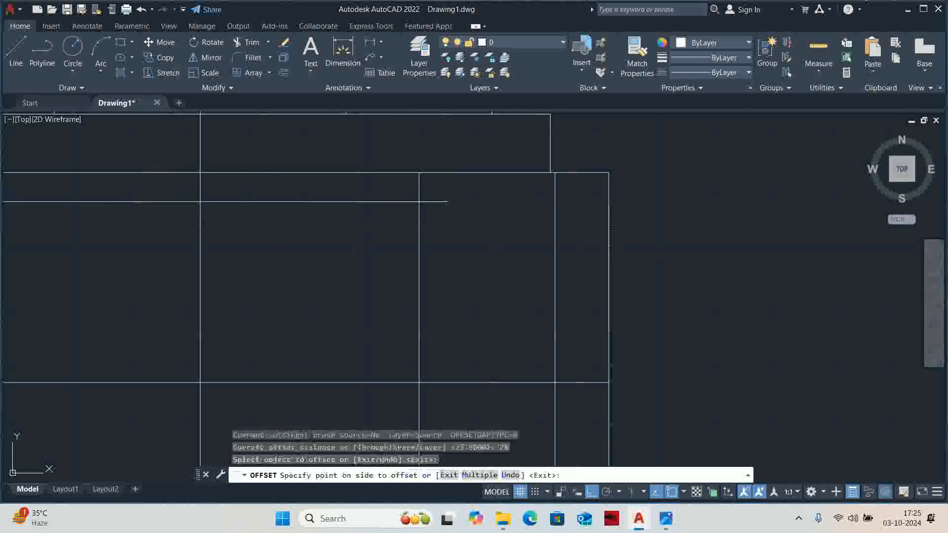
click(575, 255)
key(Escape)
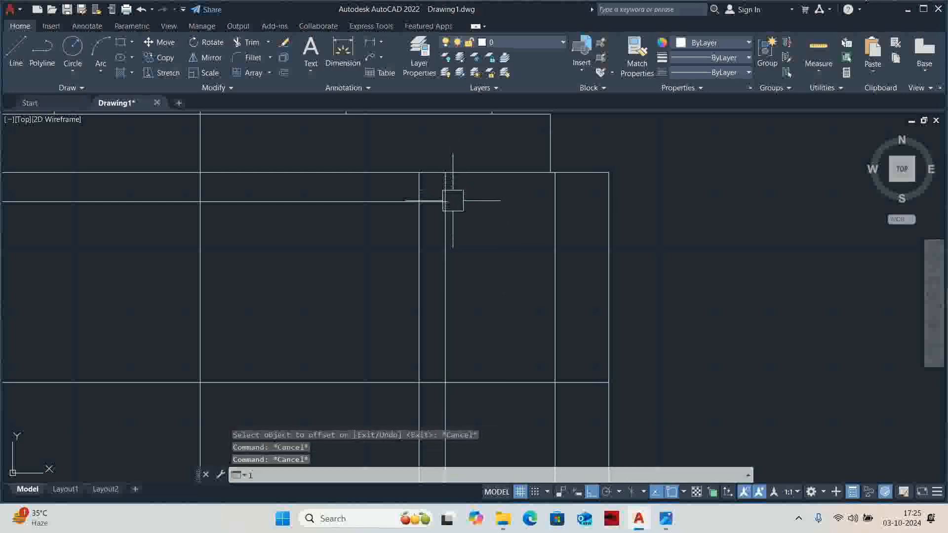
Step: Draw a sloping line from the new offset line's upper end to the lower end of the web-foot vertical line
text(l)
key(Return)
click(446, 173)
scroll(487, 228, down, 3)
scroll(490, 317, up, 2)
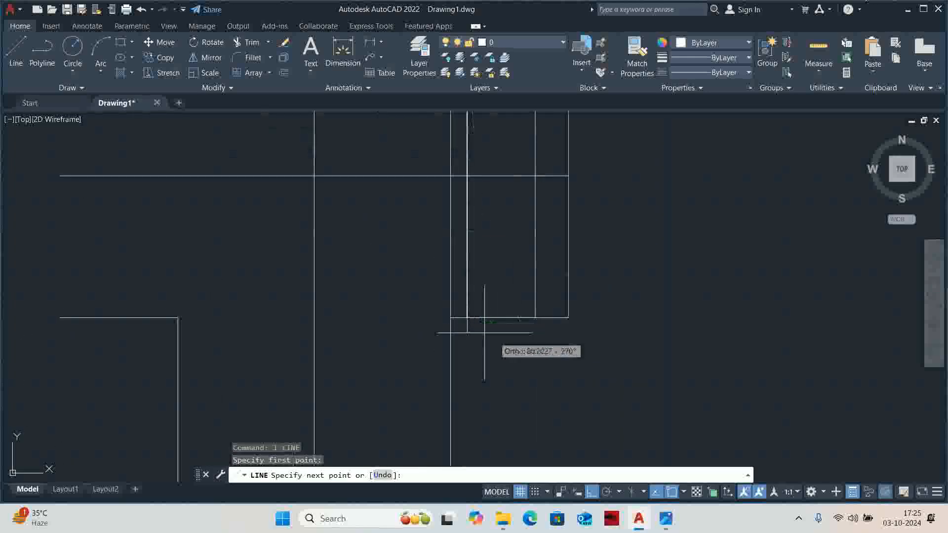
click(535, 317)
key(Escape)
key(Escape)
Step: Erase the two vertical construction lines on the inner side of the new sloping line
click(467, 276)
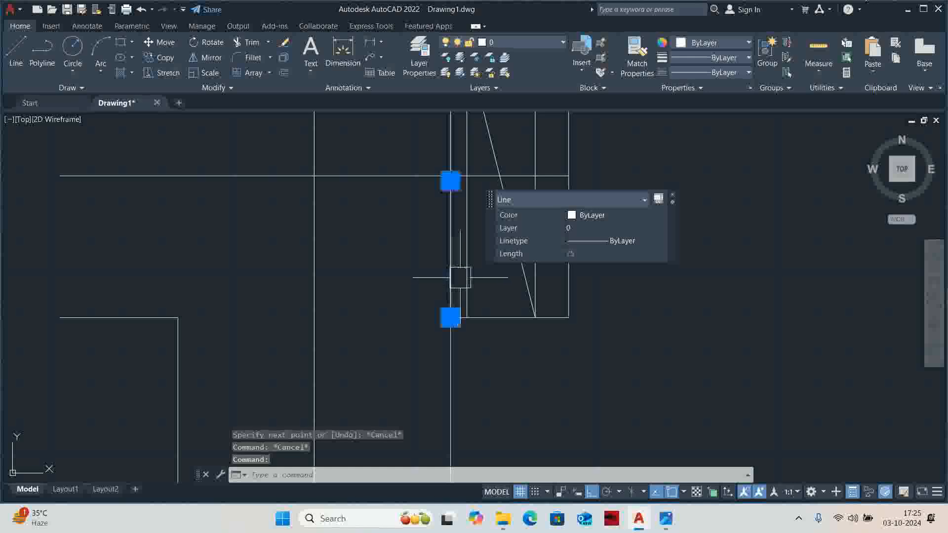
middle_drag(472, 287, 465, 321)
key(Delete)
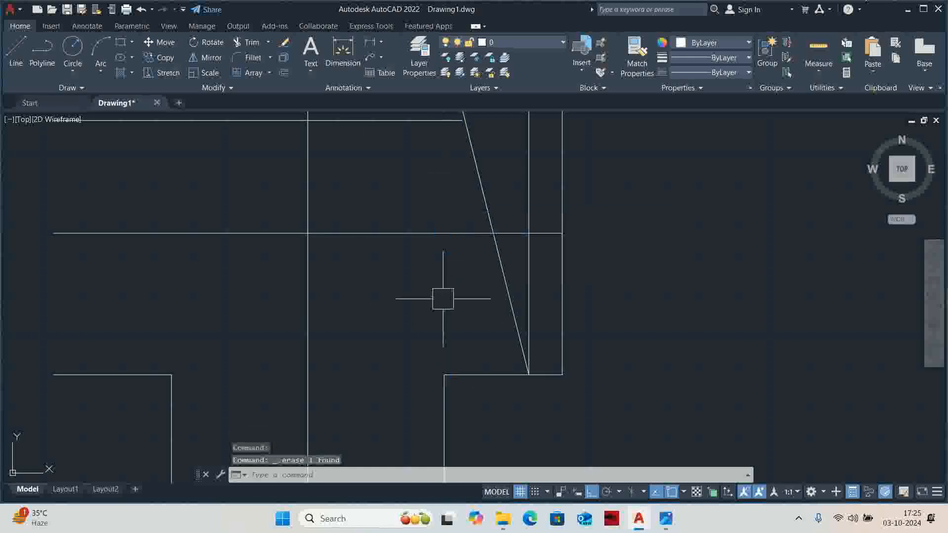
Step: Trim the short lower edge between the shaft's edge and the foot of the sloping line
scroll(443, 299, down, 3)
text(tr)
key(Return)
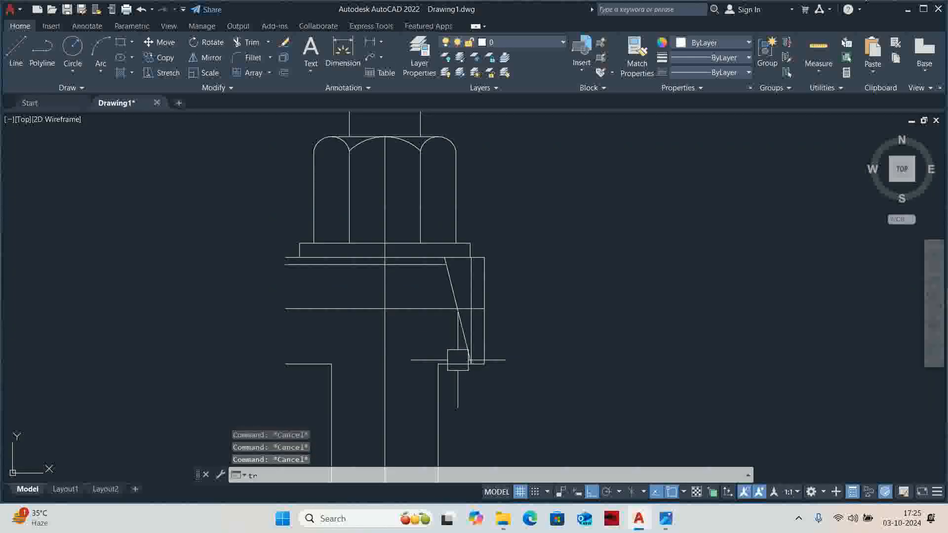
scroll(454, 379, up, 4)
click(398, 341)
key(Return)
key(Escape)
key(Escape)
key(Escape)
scroll(439, 324, down, 3)
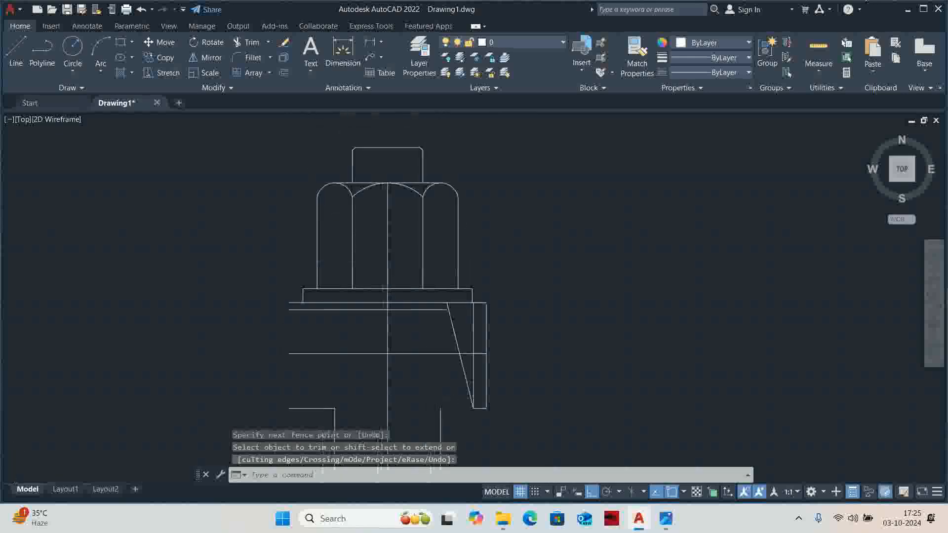
Step: Copy the sloping line from its upper end to the rim's upper outer corner
scroll(445, 303, up, 3)
text(co)
key(Return)
click(460, 354)
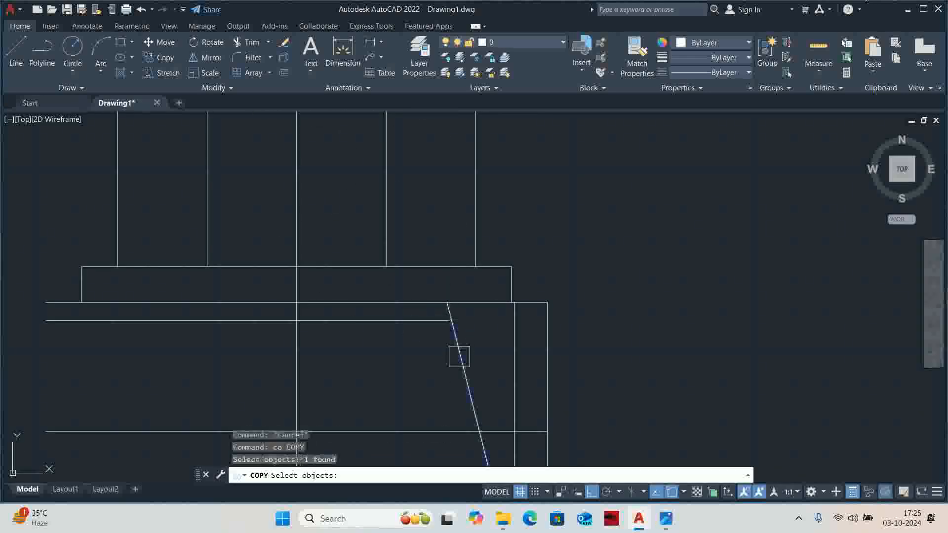
key(Return)
click(446, 302)
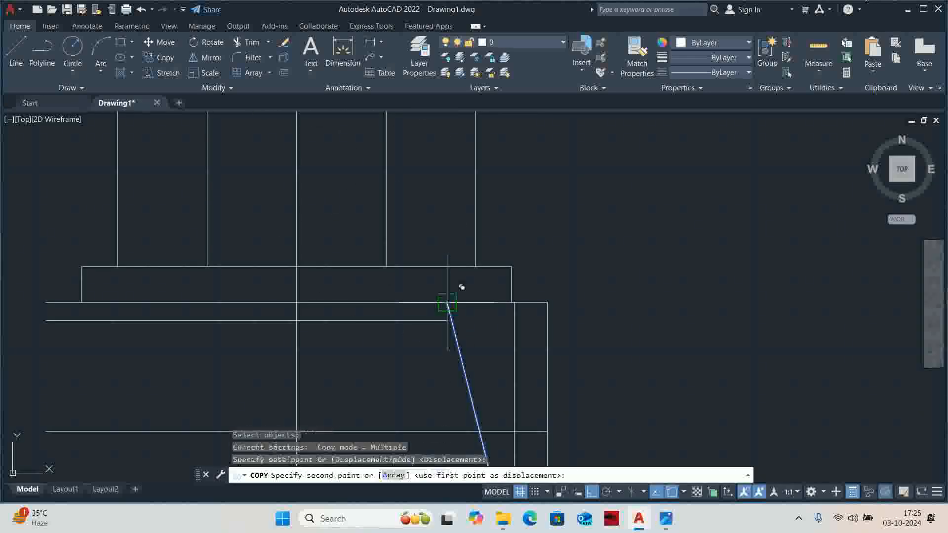
click(547, 303)
key(Escape)
key(Escape)
key(Escape)
Step: Extend the middle horizontal line outward to meet the copied sloping line
scroll(539, 317, down, 4)
scroll(506, 291, up, 4)
text(ex)
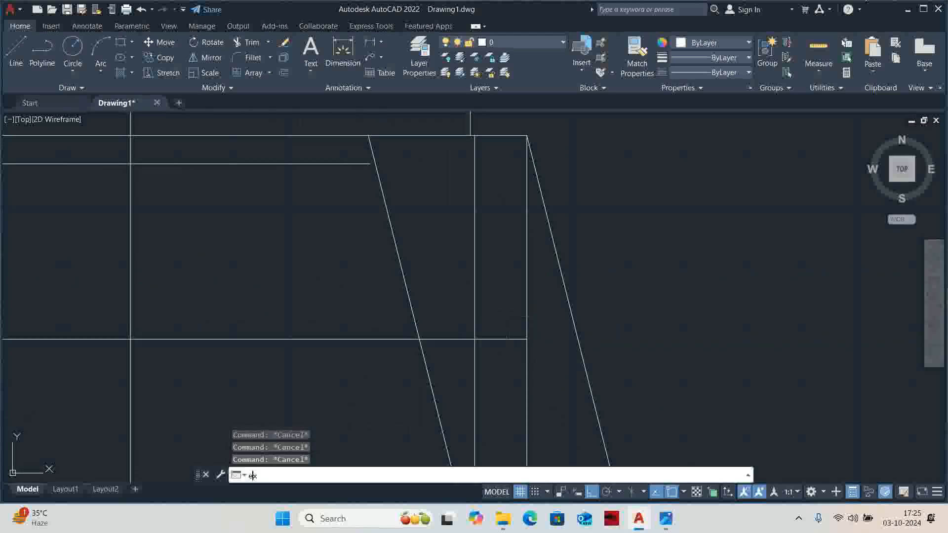
key(Return)
scroll(504, 326, up, 2)
click(513, 349)
scroll(476, 305, down, 2)
key(Escape)
key(Escape)
key(Escape)
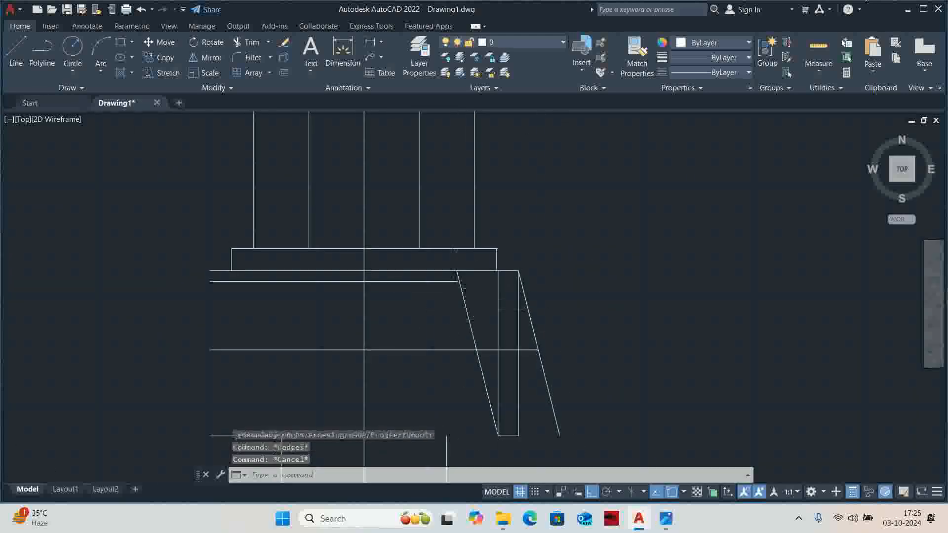
Step: Measure the distance between the upper ends of the two sloping lines with an aligned dimension, without placing it
scroll(445, 275, up, 3)
text(dal)
key(Return)
click(471, 263)
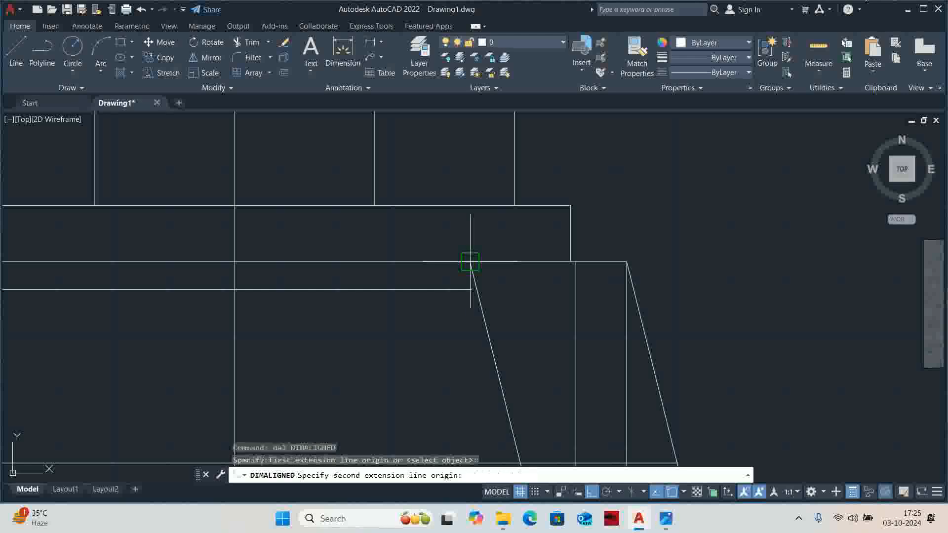
click(627, 261)
key(Escape)
key(Escape)
key(Escape)
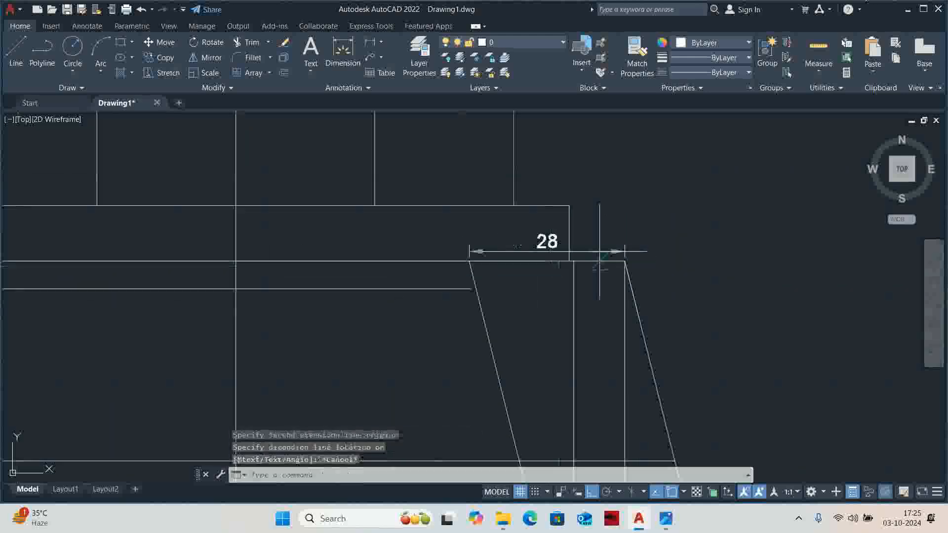
Step: Trim the part of the copied sloping line that runs below the middle horizontal line
scroll(601, 300, down, 3)
text(t)
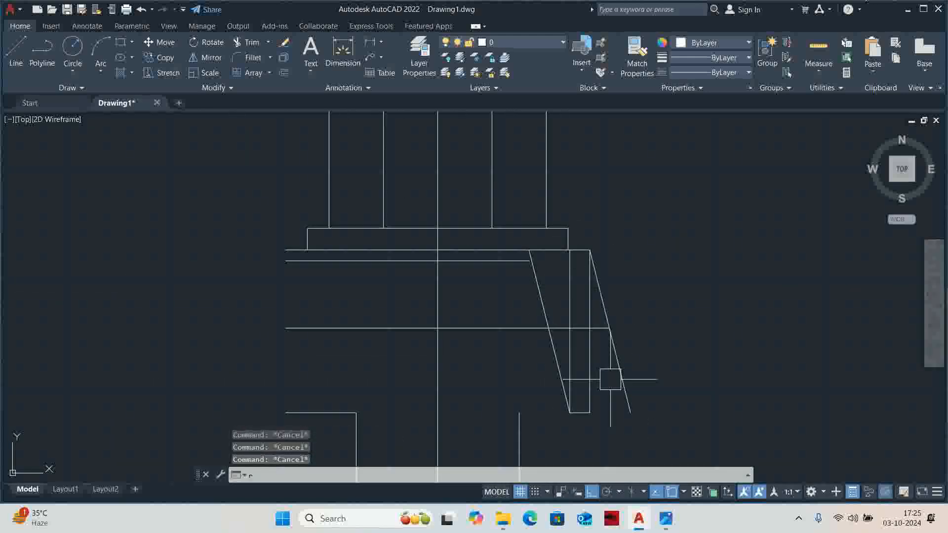
text(r)
key(Return)
click(624, 388)
click(568, 336)
key(Escape)
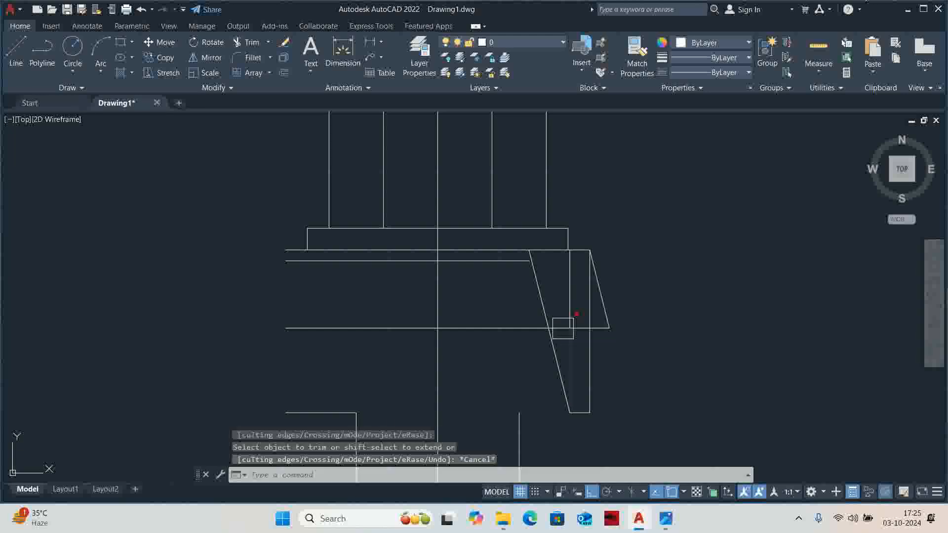
key(Escape)
key(Escape)
key(Escape)
Step: Extend the short lower edge from the foot of the sloping line back to the shaft's vertical edge
scroll(553, 336, up, 5)
text(e)
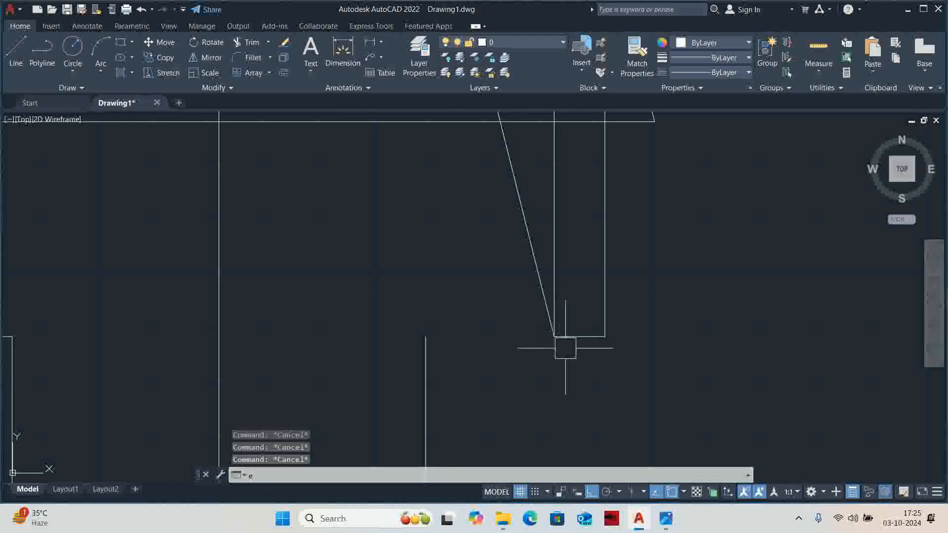
key(Return)
click(546, 292)
click(546, 322)
key(Return)
scroll(546, 322, down, 2)
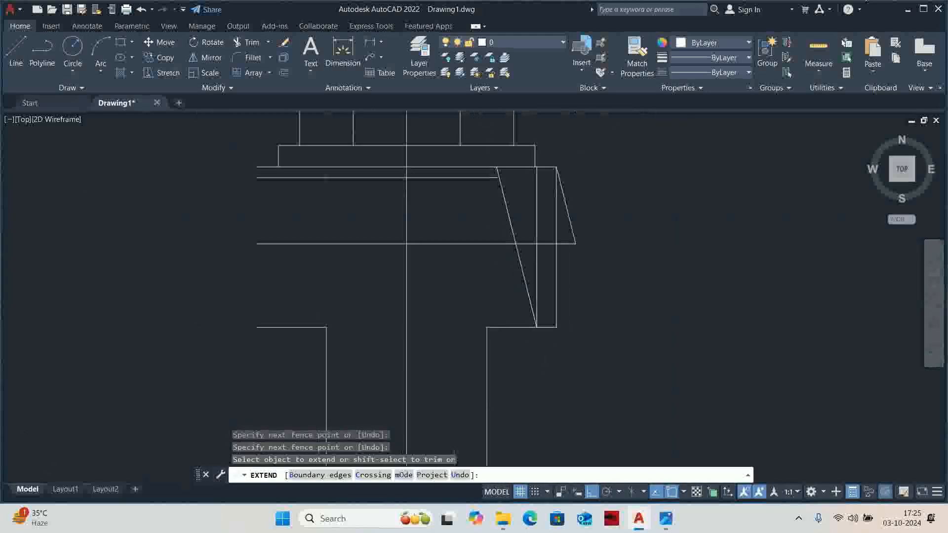
Step: Erase the vertical construction lines between the flange's upper edge and the short lower edge beside the sloping lines
key(Escape)
click(558, 293)
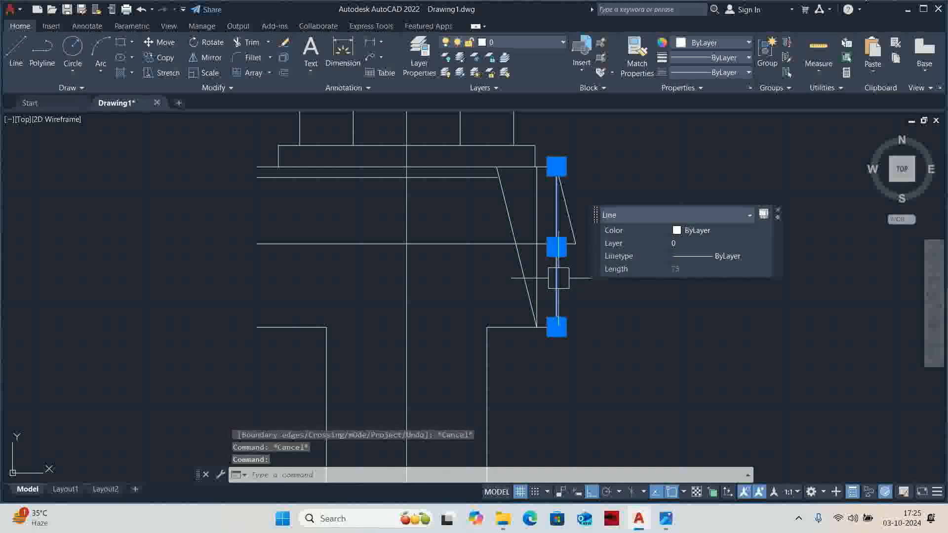
key(Delete)
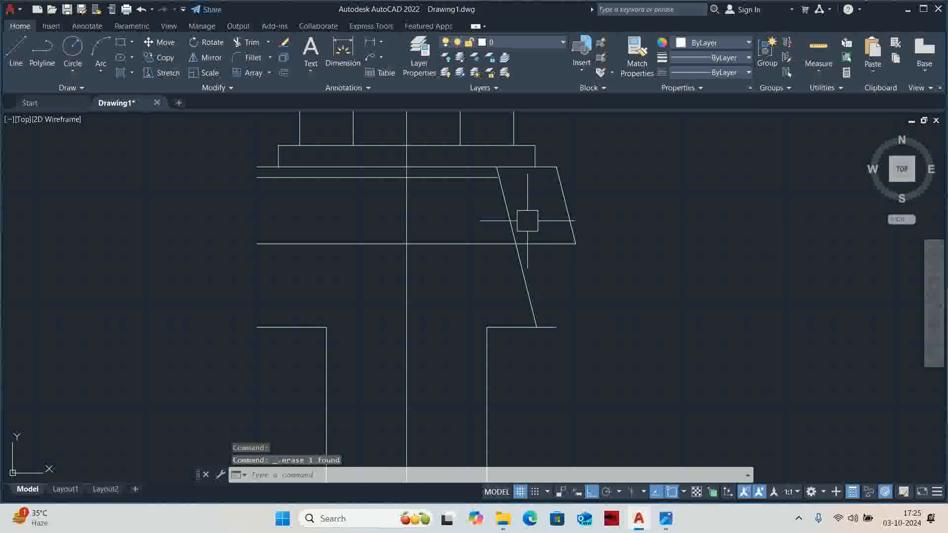
Step: Extend the second horizontal line below the nut's washer to meet the inner sloping line
text(e)
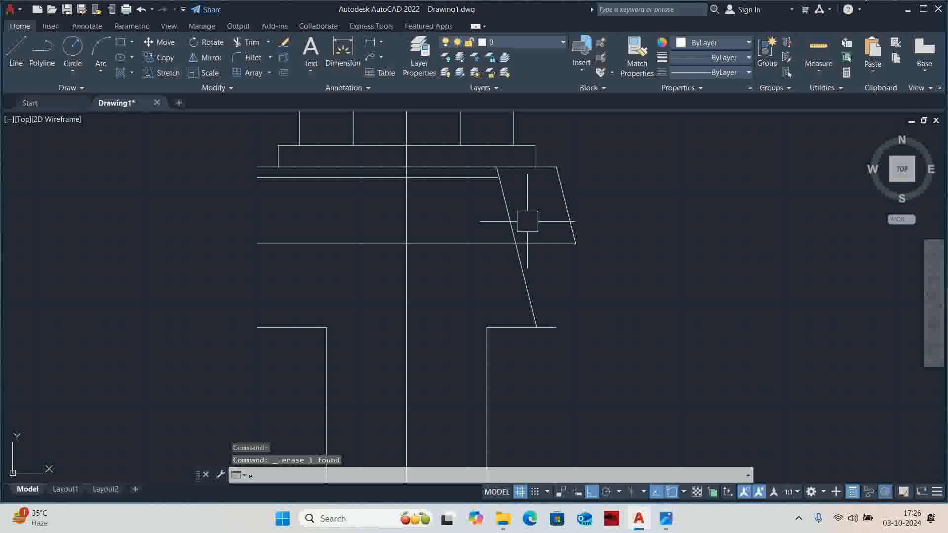
text(x)
key(Return)
click(478, 186)
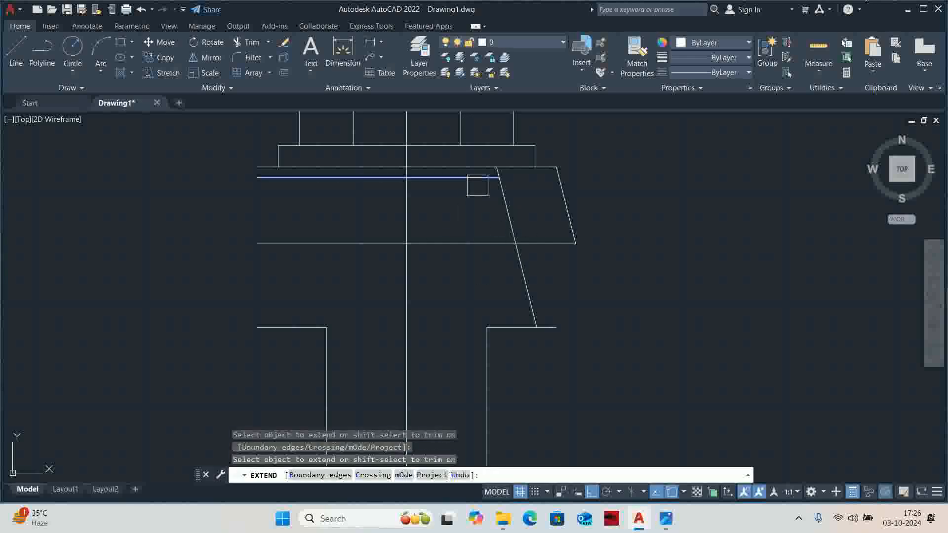
click(464, 242)
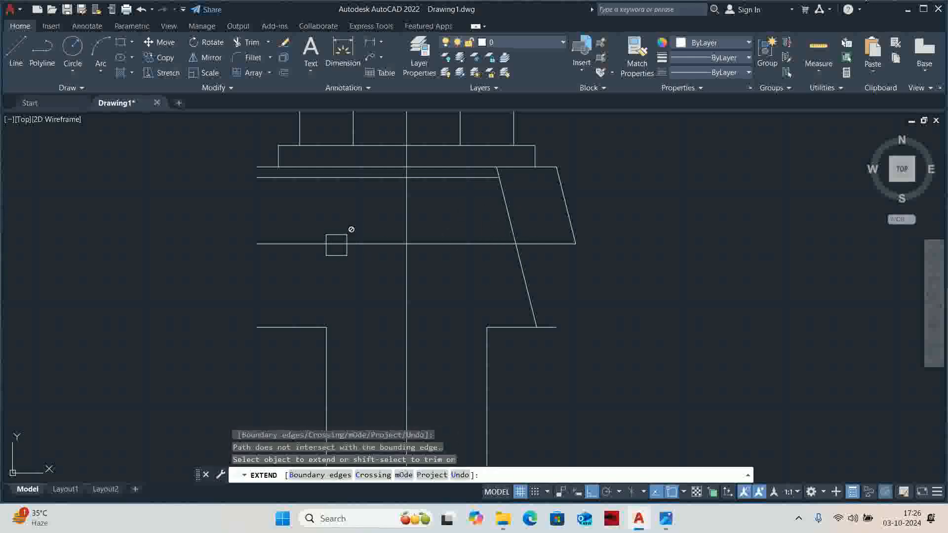
key(Escape)
key(Escape)
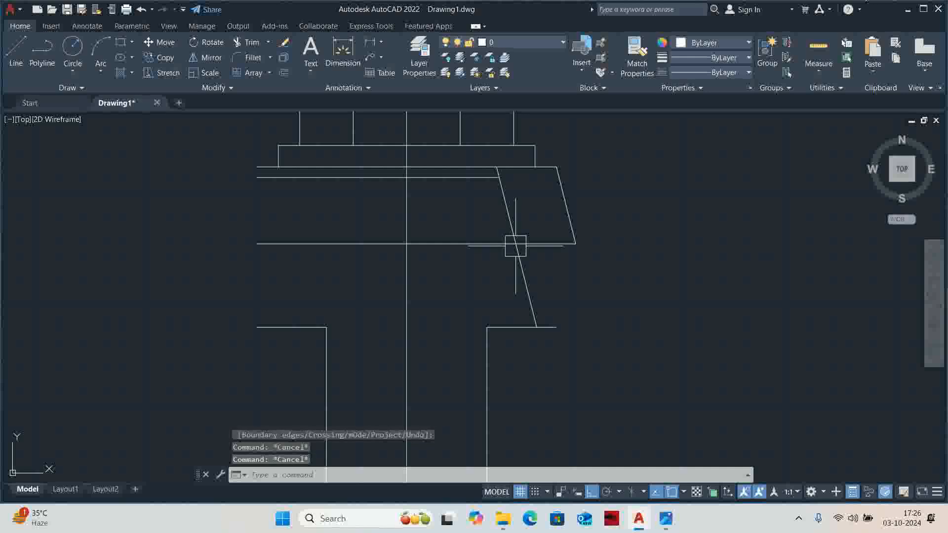
text(m)
key(Return)
click(560, 204)
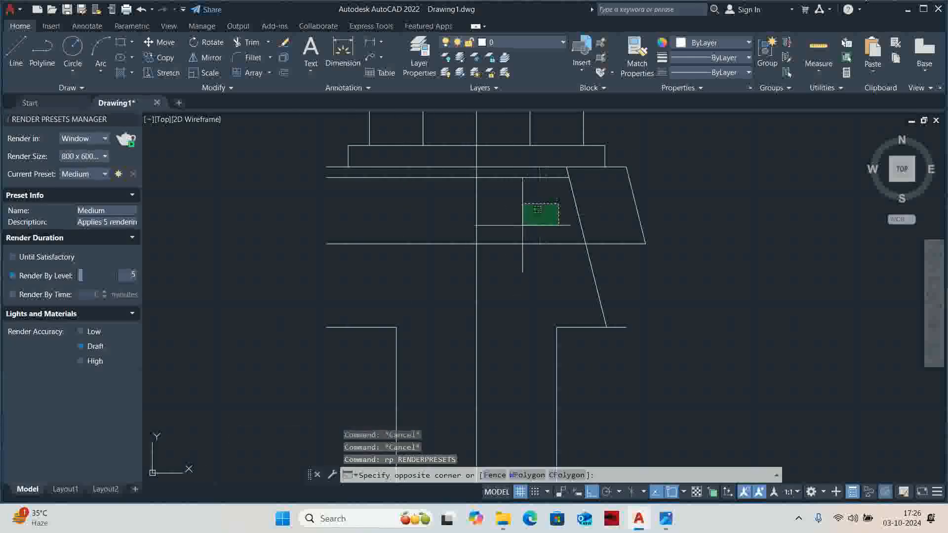
key(Escape)
key(Escape)
click(132, 120)
key(Escape)
key(Escape)
Step: Rotate a copy of the outer sloping line by -138 degrees about its lower end
middle_drag(490, 210, 420, 232)
text(ro)
key(Return)
click(498, 236)
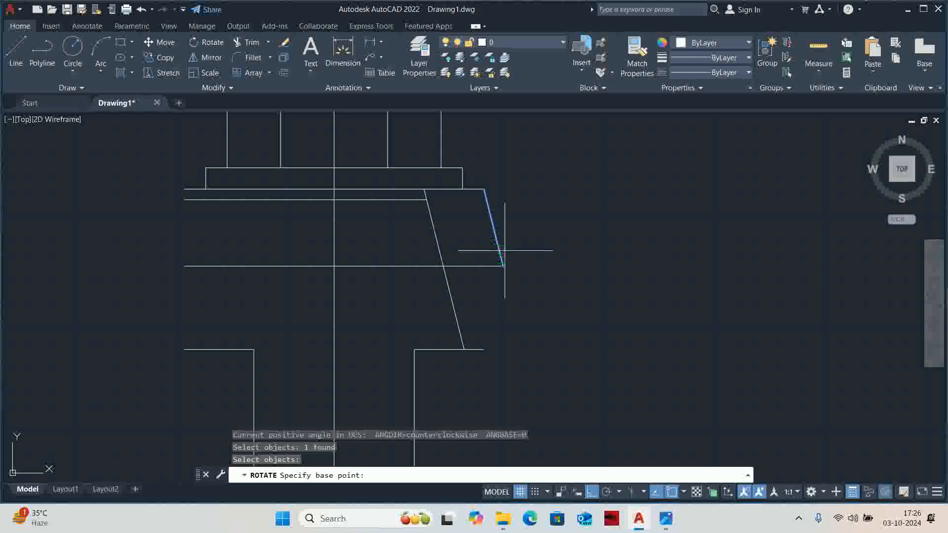
click(503, 266)
text(-1)
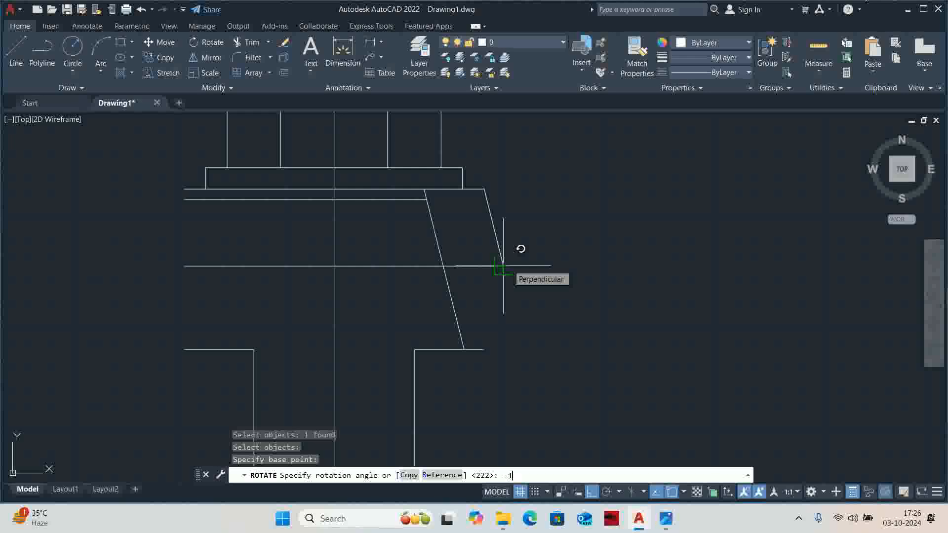
text(c)
key(Return)
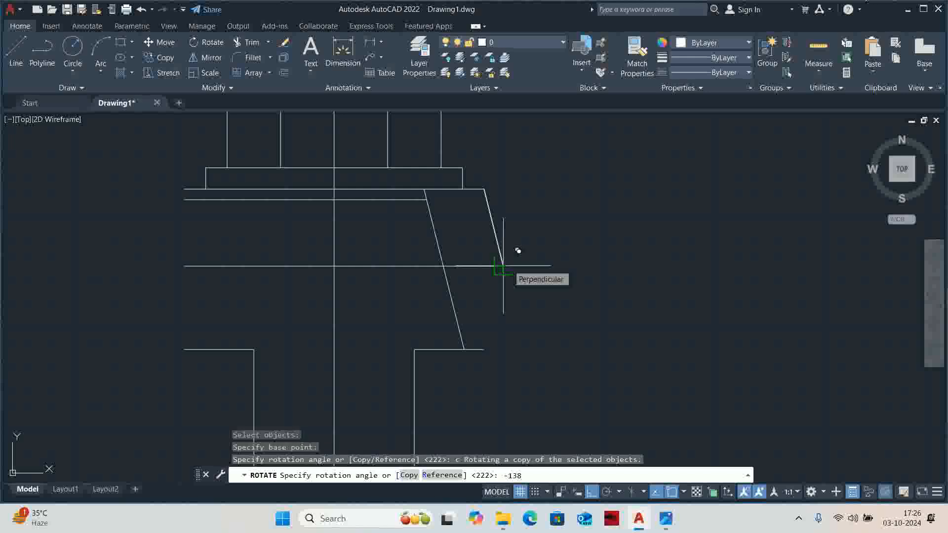
text(-138)
key(Return)
key(Escape)
key(Escape)
Step: Offset the shaft's vertical centre line by 538/2 to both sides to set the overall diameter
scroll(529, 275, down, 5)
middle_drag(540, 318, 449, 267)
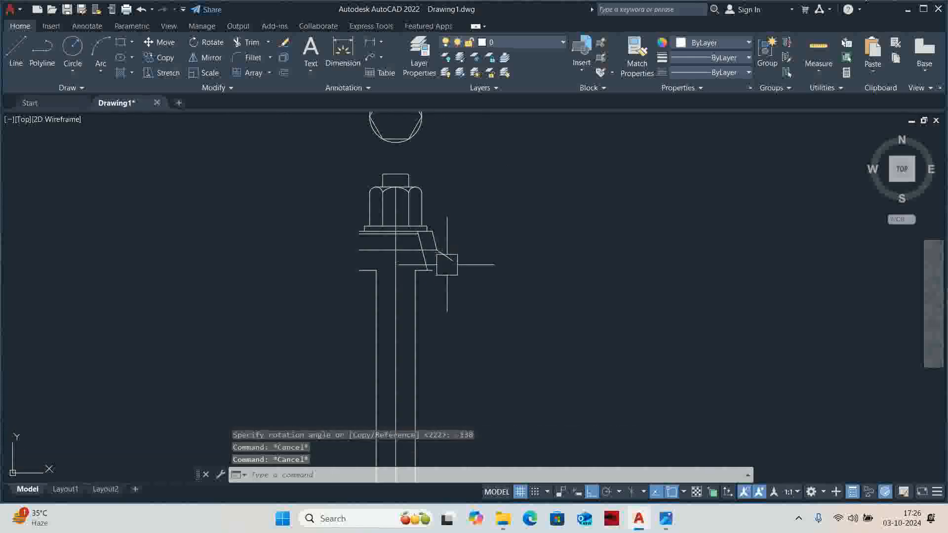
scroll(454, 270, up, 2)
key(Escape)
text(o)
key(Return)
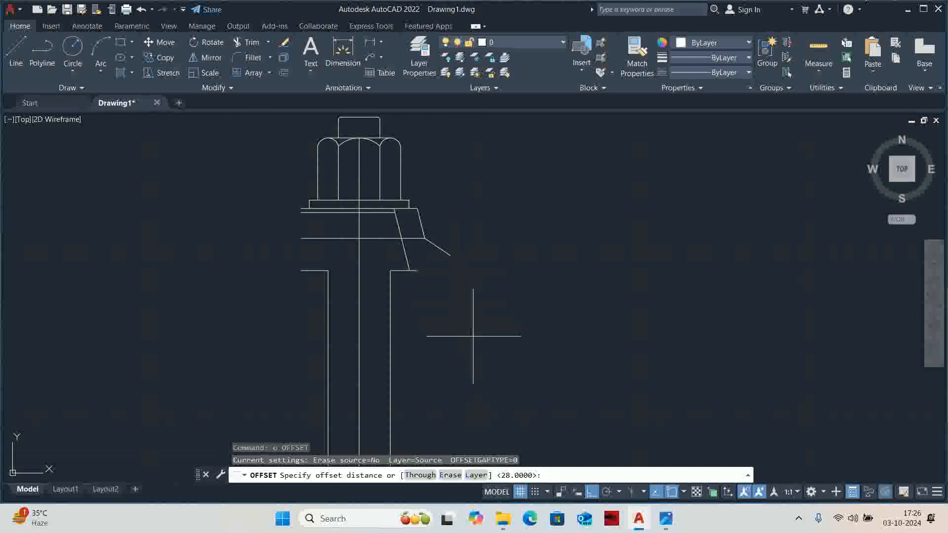
key(alt+Tab)
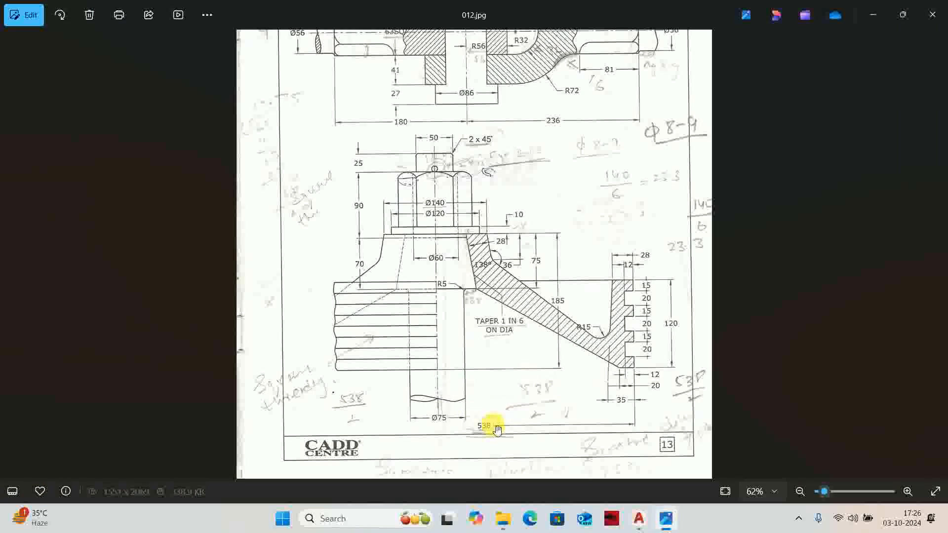
key(alt+Tab)
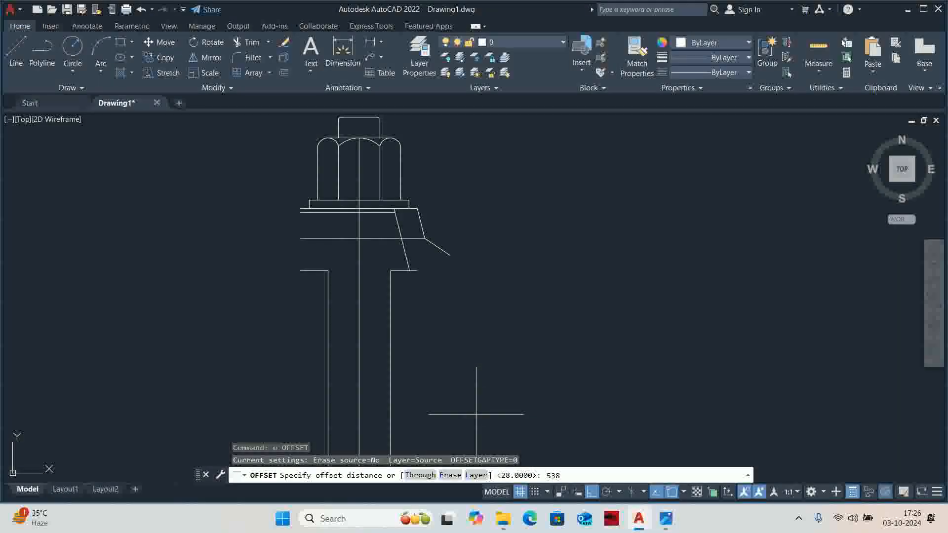
text(538/2)
key(Return)
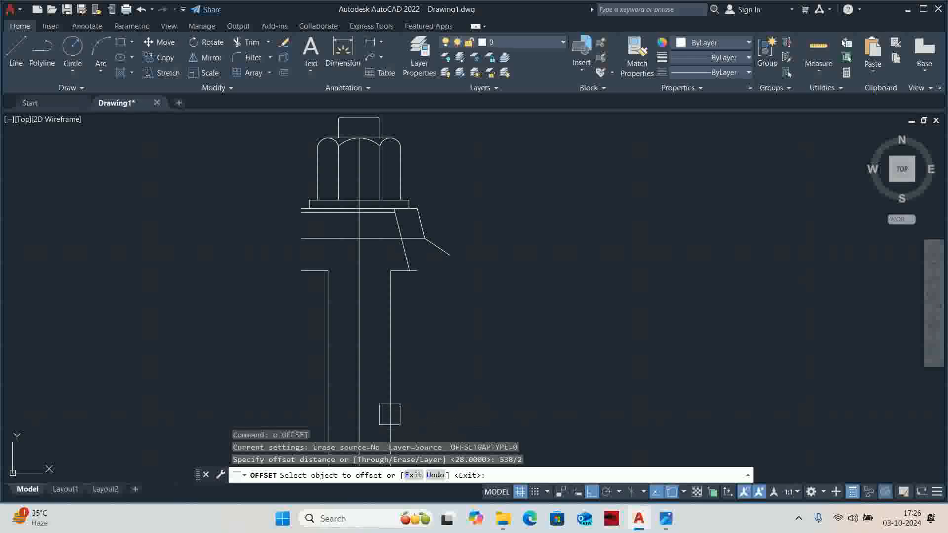
click(359, 366)
click(345, 365)
click(359, 365)
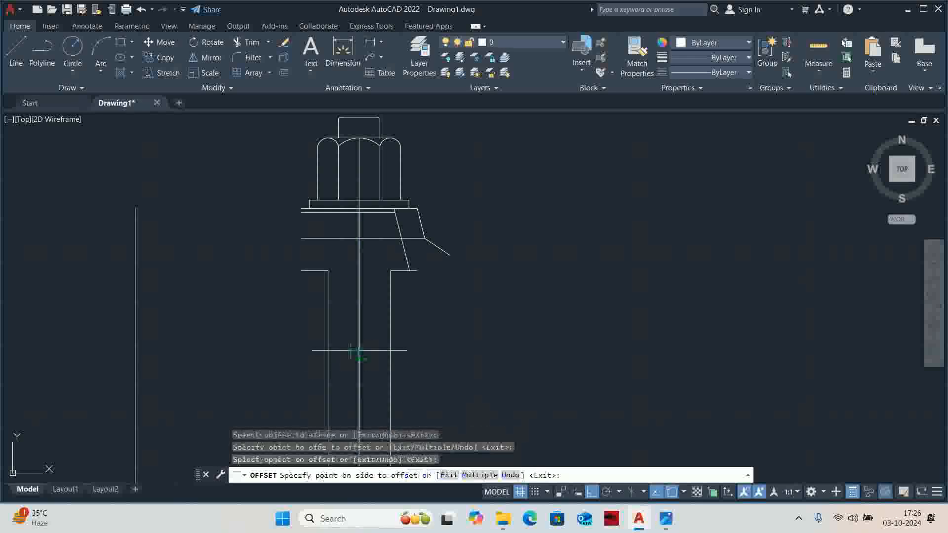
click(595, 353)
key(Return)
Step: Extend the rotated sloping line outward to meet the offset vertical line on that side
scroll(454, 272, down, 2)
text(ex)
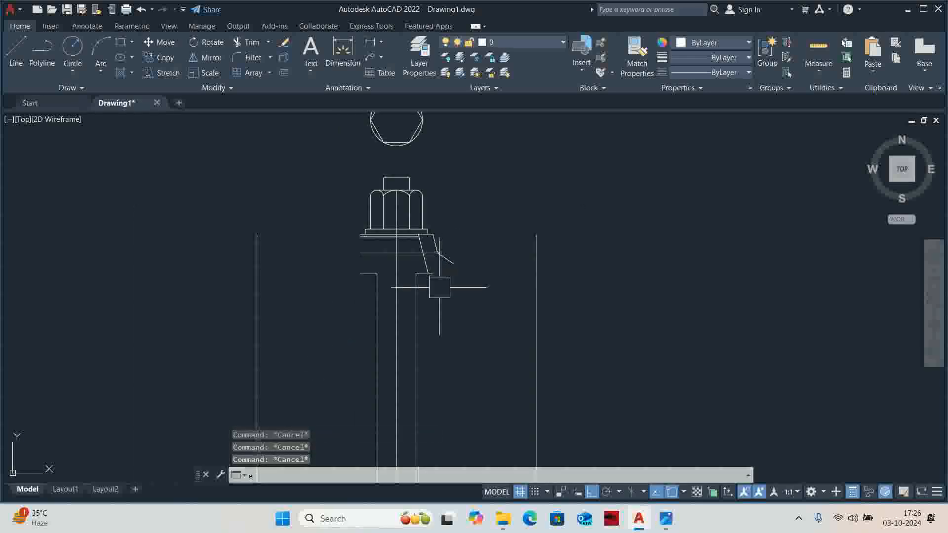
key(Return)
click(455, 262)
key(Escape)
key(Escape)
key(Escape)
key(Escape)
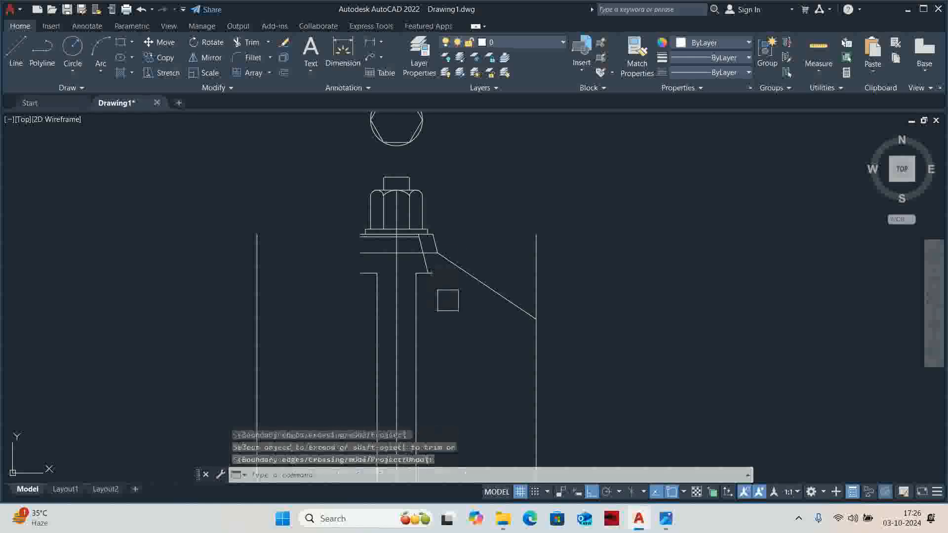
Step: Offset the outer vertical line that the sloping web meets by 12 toward the shaft
scroll(494, 306, up, 2)
scroll(486, 328, up, 1)
text(o)
key(Return)
text(20)
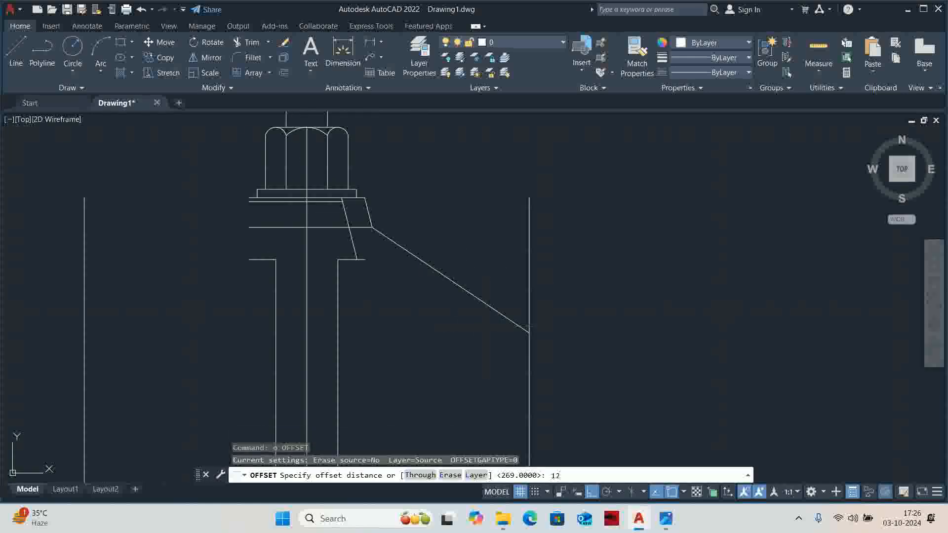
key(Return)
click(529, 292)
click(508, 297)
key(Escape)
Step: Draw a short horizontal line between the two rim verticals, level with the outer end of the sloping web line
scroll(514, 326, up, 2)
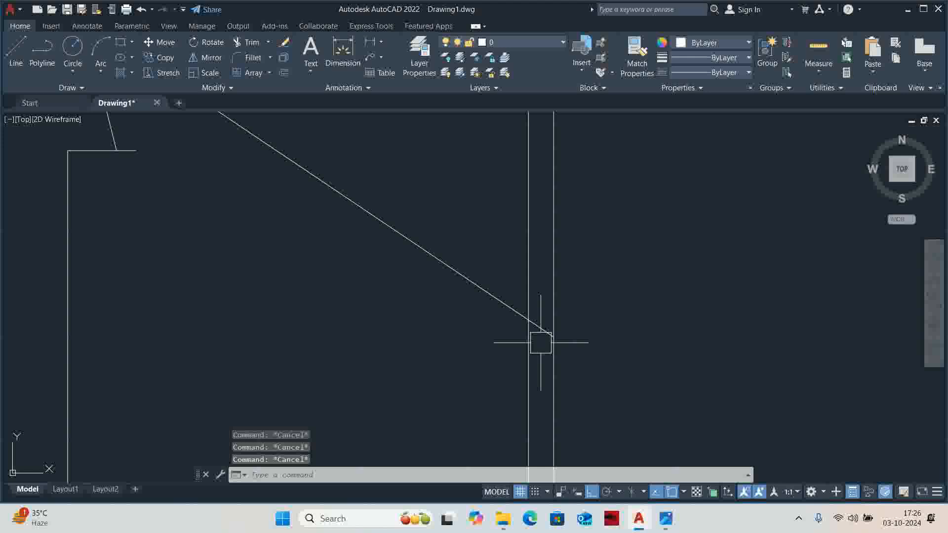
text(l)
key(Return)
scroll(557, 331, up, 1)
click(516, 331)
key(Escape)
key(Escape)
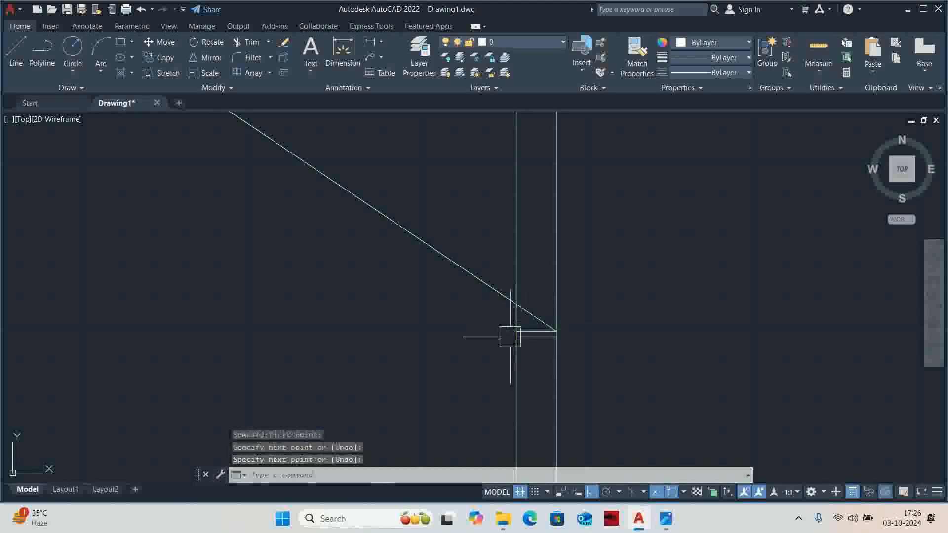
Step: Offset the short horizontal rim line upward by 120
text(o)
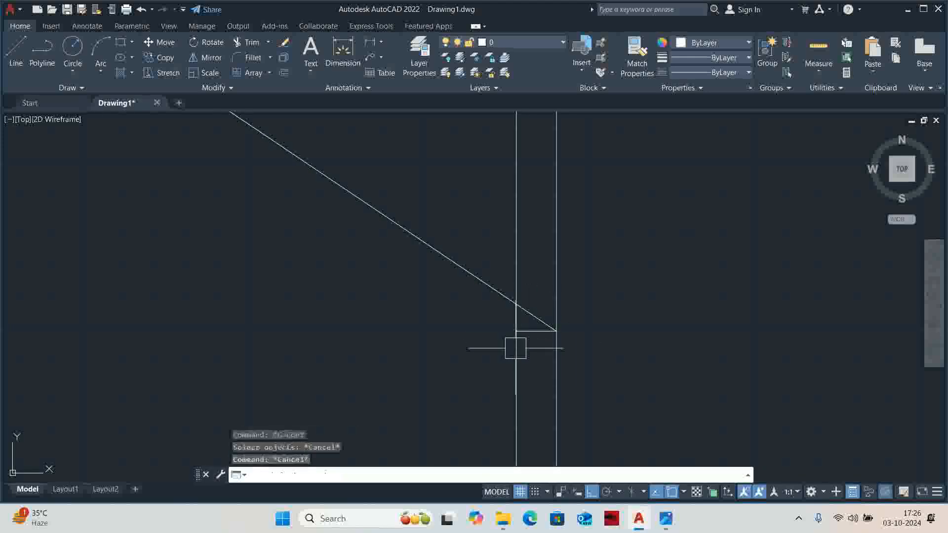
key(alt+Tab)
key(alt+Tab)
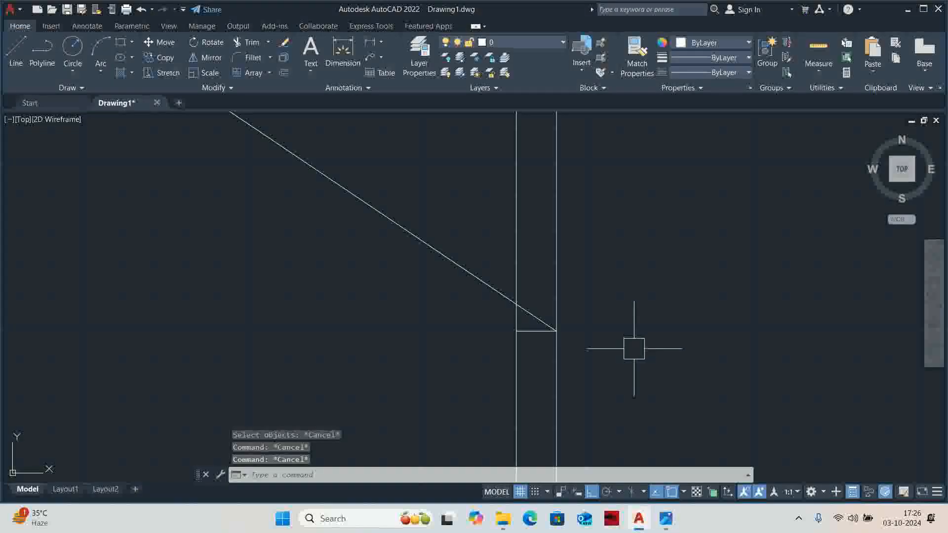
key(Return)
text(120)
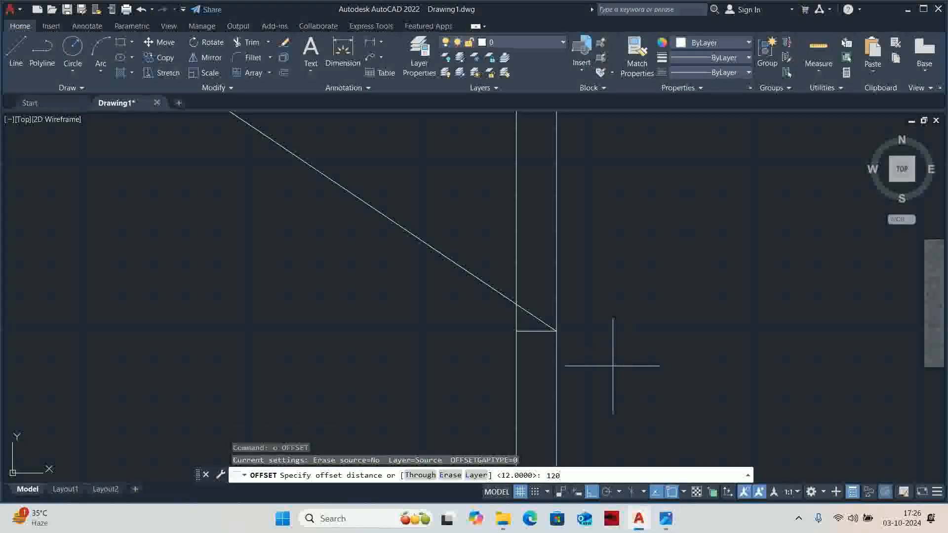
key(Return)
click(518, 331)
scroll(538, 320, down, 2)
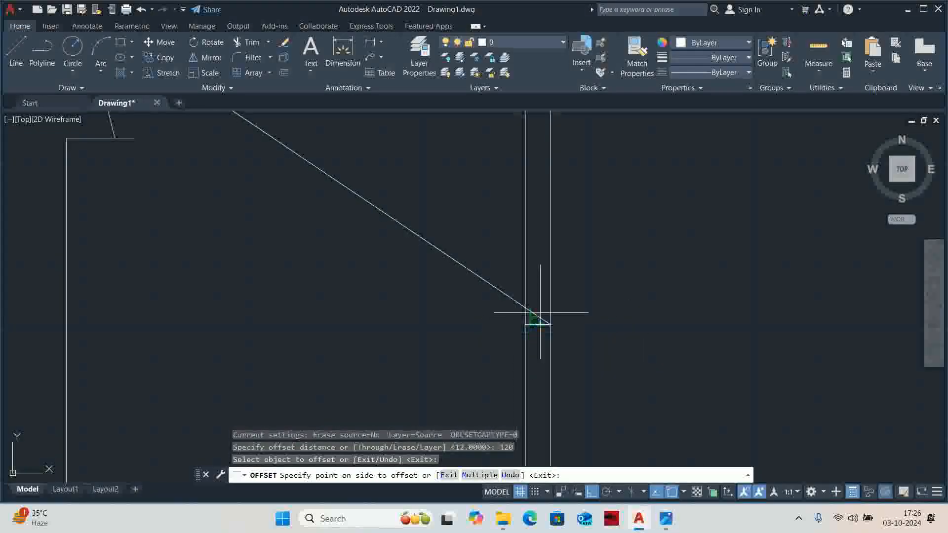
scroll(587, 236, down, 2)
key(Escape)
key(Escape)
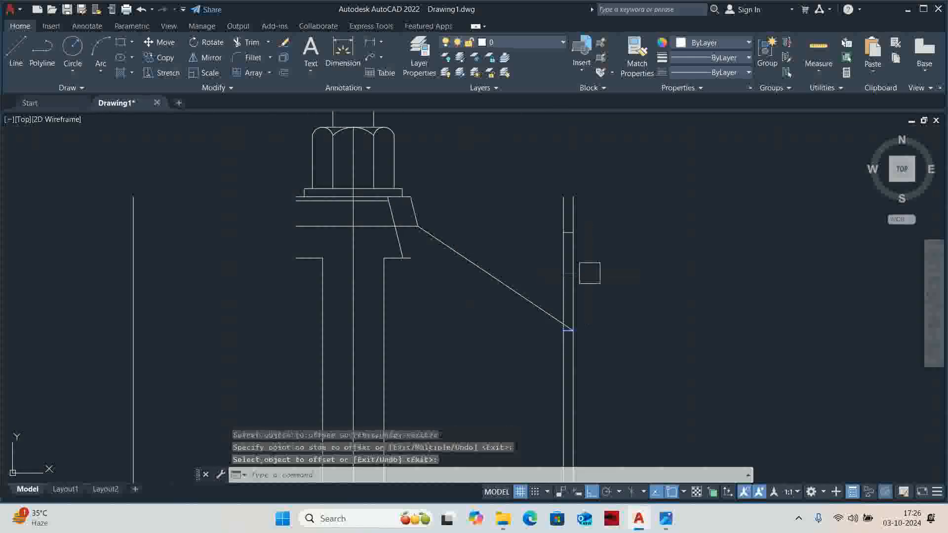
Step: Trim the two rim verticals above the upper and below the lower short horizontal line
text(tr)
key(Return)
mouse_move(581, 226)
mouse_down()
mouse_move(567, 207)
mouse_move(530, 215)
mouse_up()
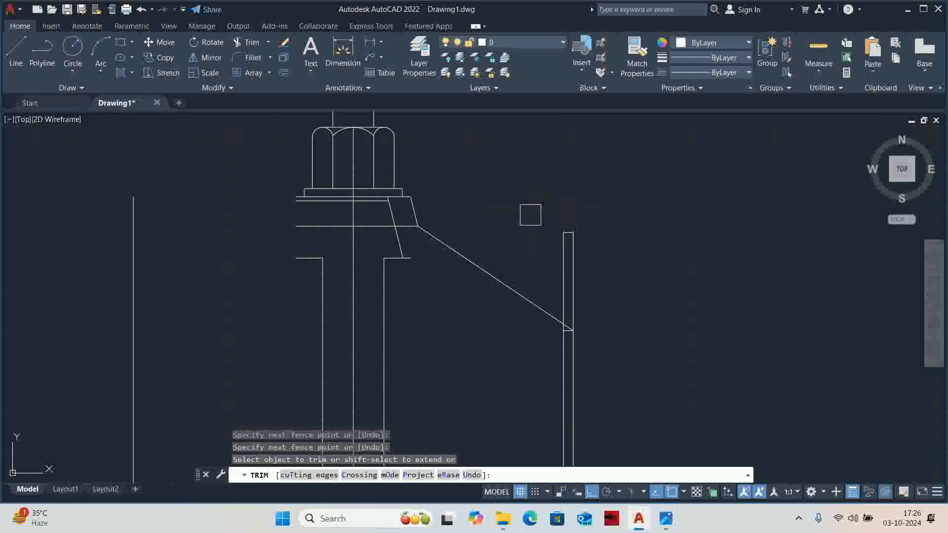
key(Escape)
key(Escape)
key(Escape)
scroll(544, 321, up, 2)
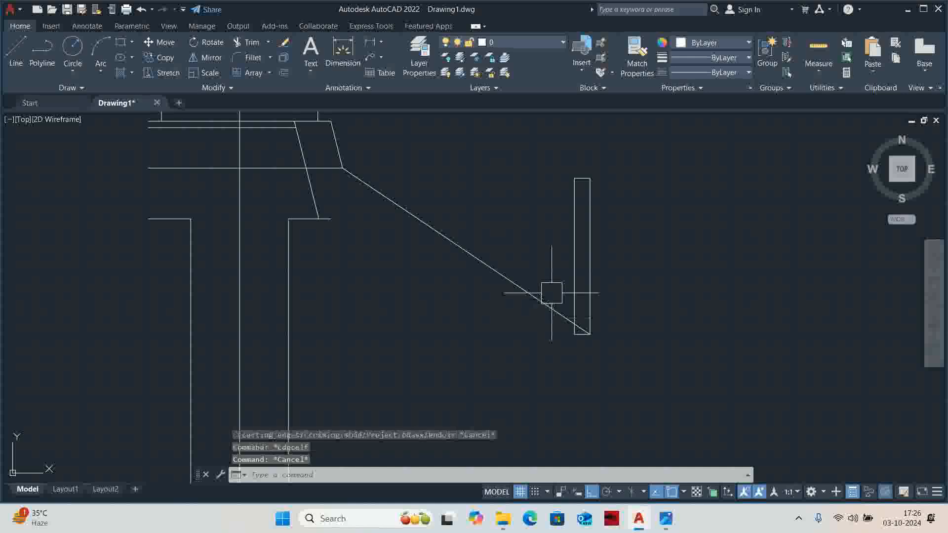
middle_drag(550, 292, 559, 317)
text(ex)
key(Return)
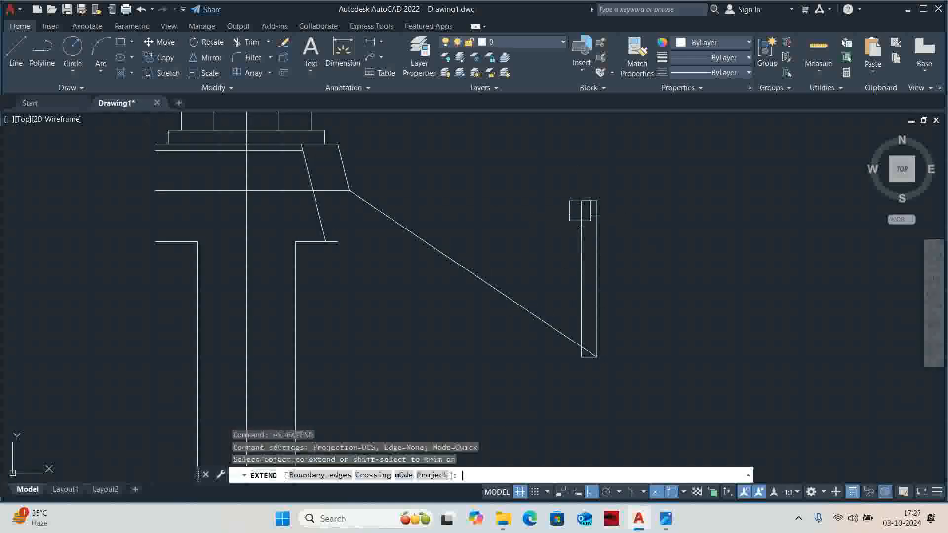
key(Escape)
Step: Read the lower rim width in the reference image, and offset the rim's outer vertical edge by 35 toward the shaft
key(alt+Tab)
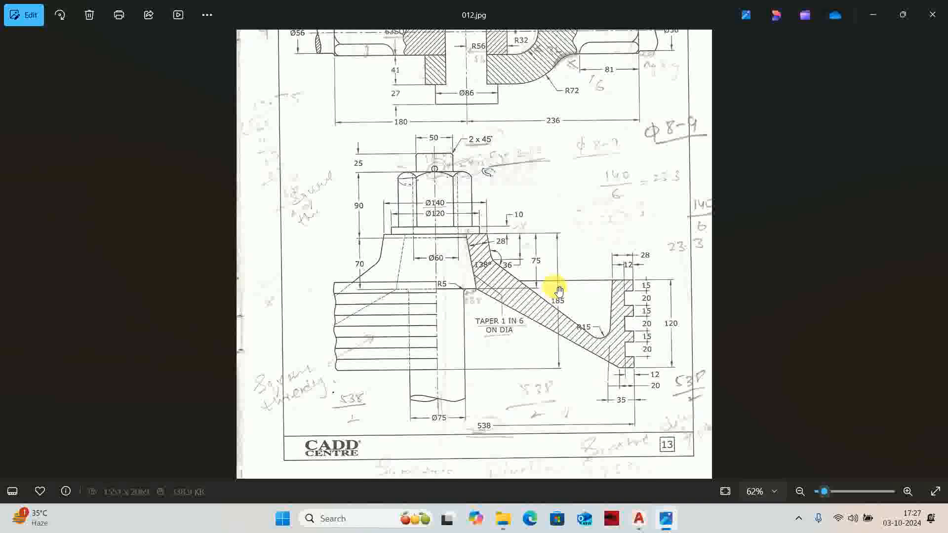
scroll(626, 365, up, 2)
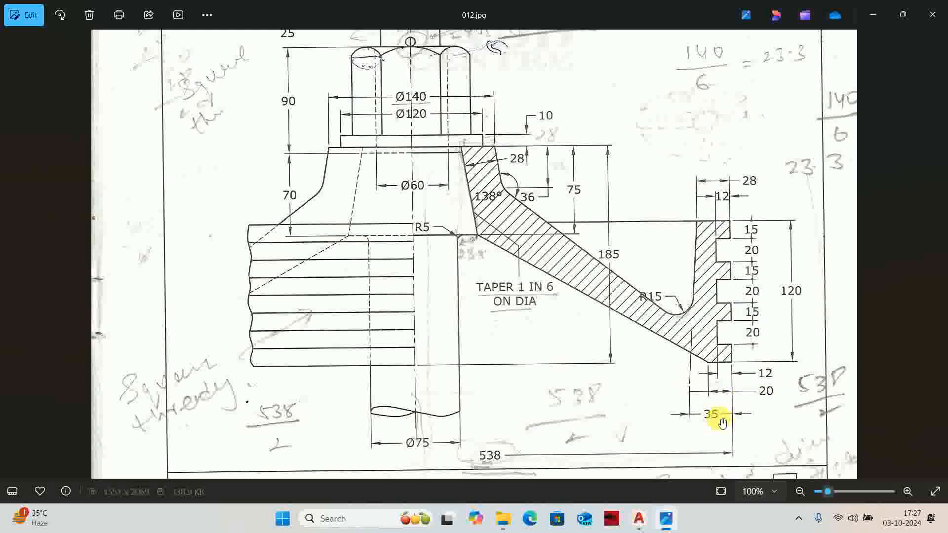
scroll(723, 423, down, 5)
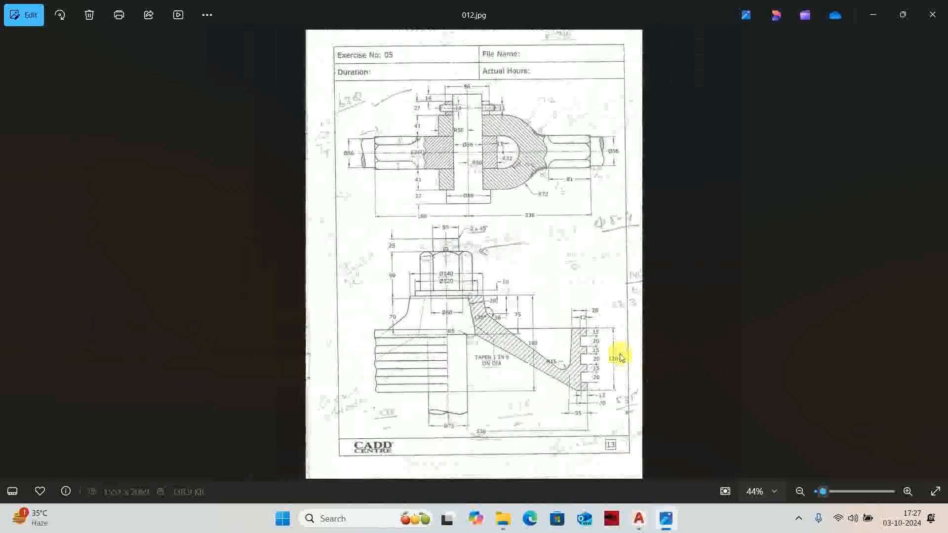
scroll(616, 354, up, 3)
key(alt+Tab)
text(o)
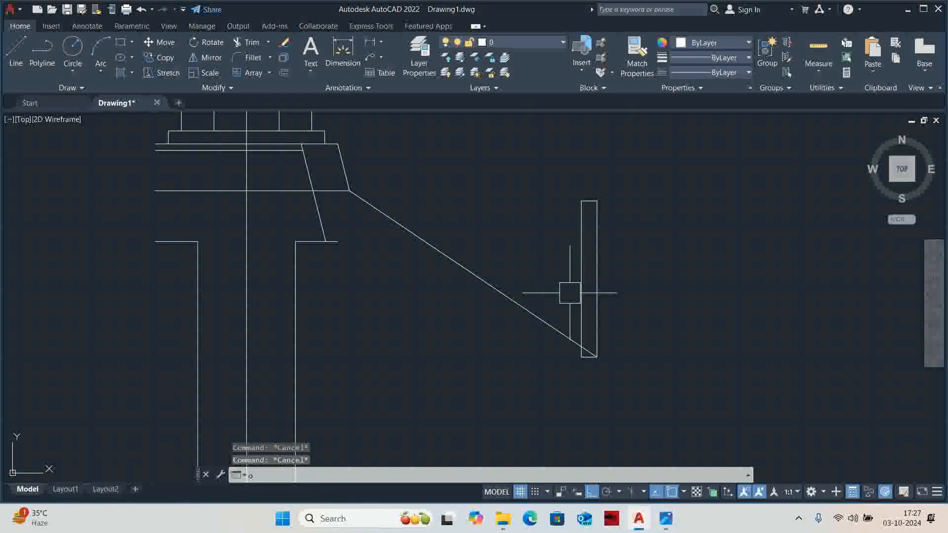
key(Return)
text(35)
key(Return)
scroll(601, 342, up, 2)
click(600, 342)
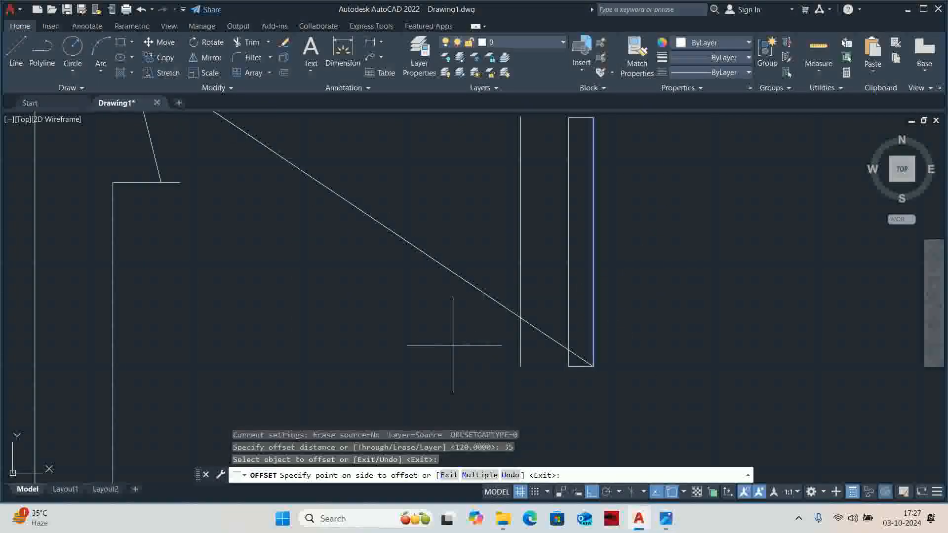
key(Escape)
Step: Read the upper rim width in the reference image, and offset the rim's outer vertical edge by 28 toward the shaft
scroll(440, 353, down, 2)
key(alt+Tab)
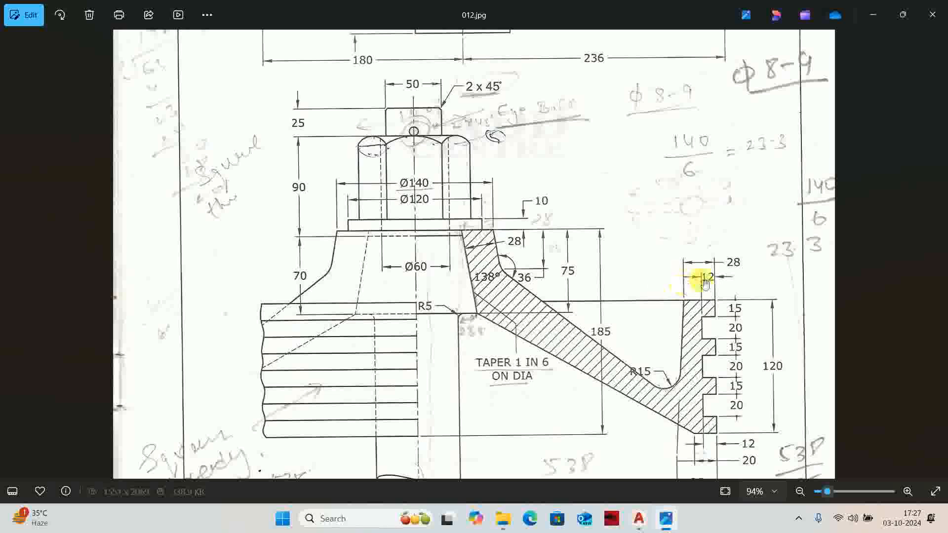
key(alt+Tab)
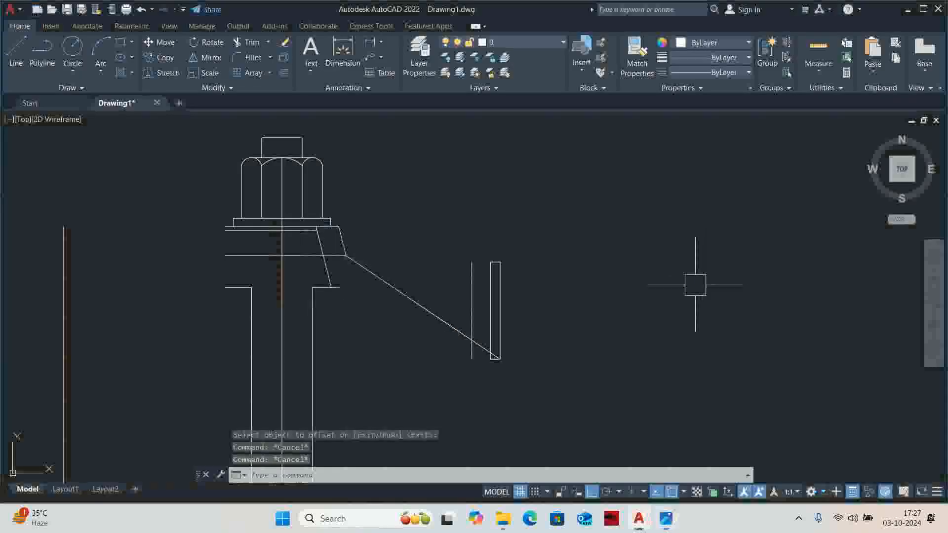
text(o)
key(Return)
text(28)
key(Return)
scroll(687, 316, up, 2)
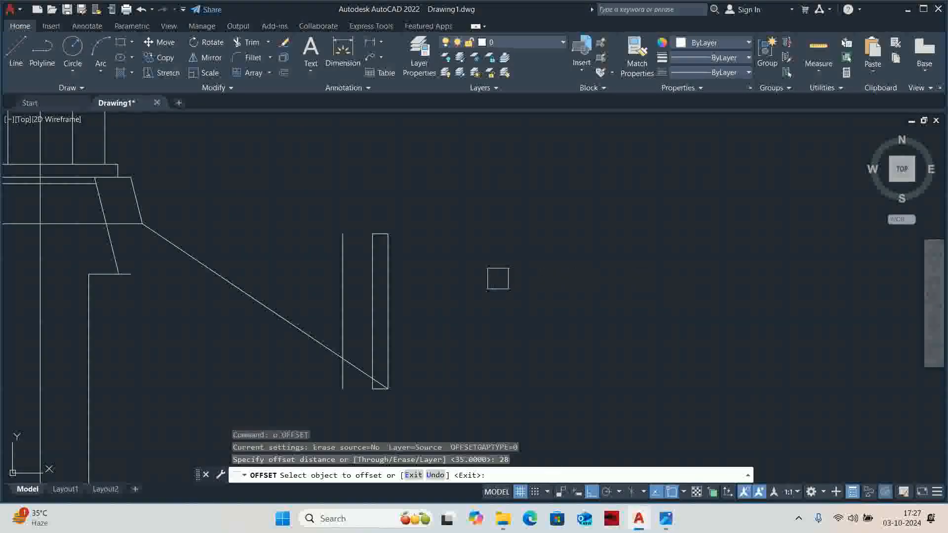
click(372, 276)
click(275, 290)
key(Escape)
key(Escape)
key(Escape)
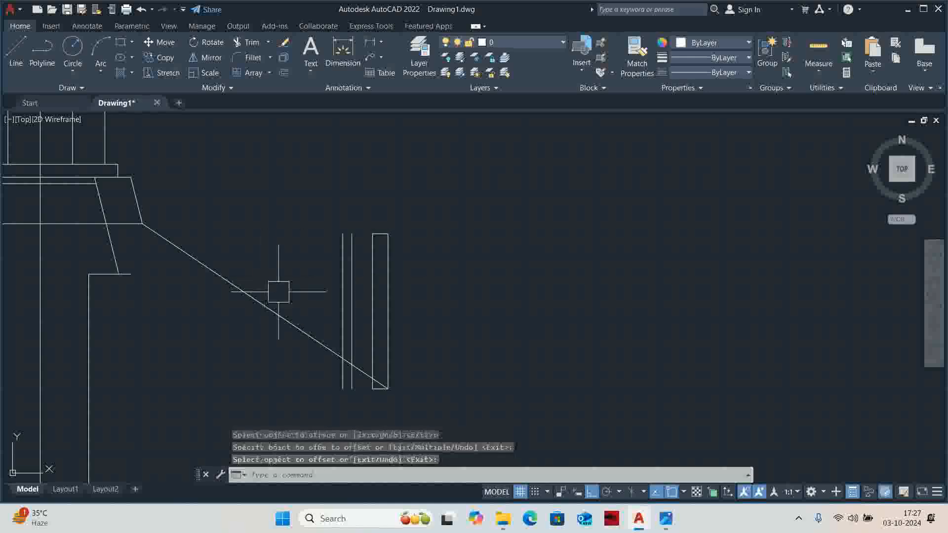
Step: Extend the lower short horizontal line to the 35 offset vertical and the upper one to the 28 offset vertical
scroll(345, 388, up, 3)
text(ex)
key(Return)
scroll(412, 375, up, 4)
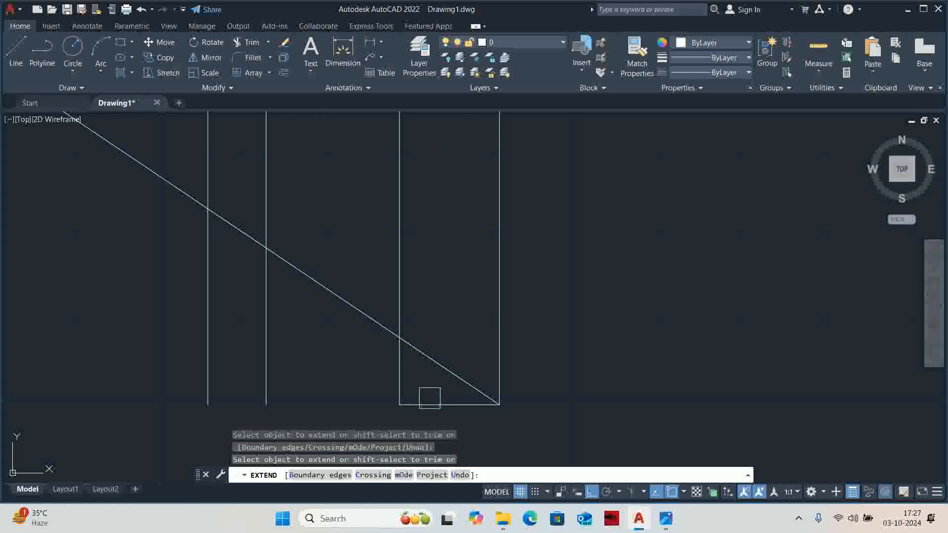
scroll(336, 352, down, 6)
middle_drag(345, 324, 377, 440)
click(376, 439)
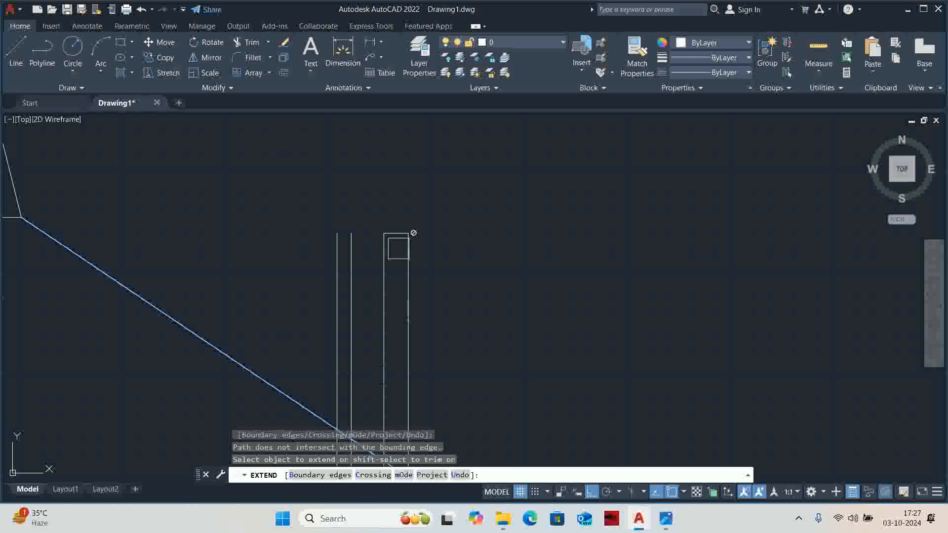
scroll(401, 235, up, 6)
click(383, 231)
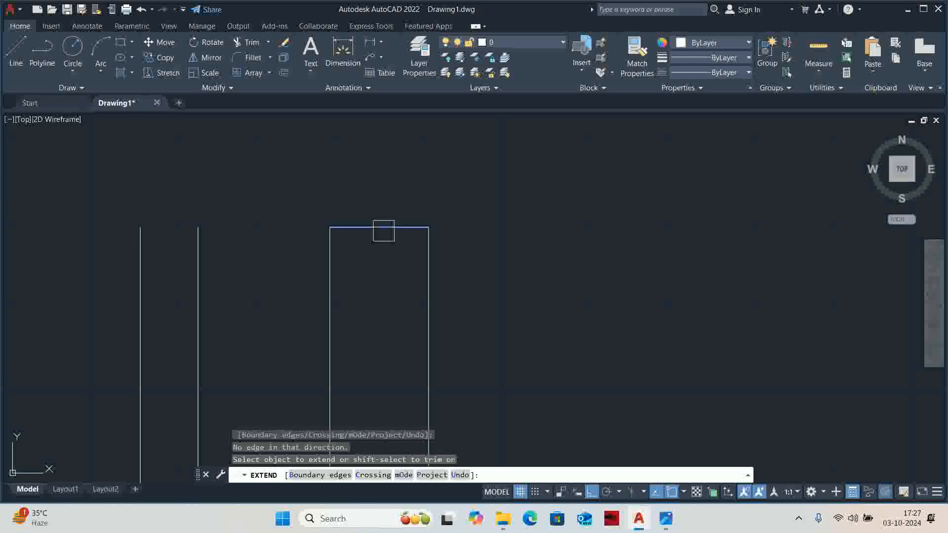
shift+click(330, 266)
click(214, 258)
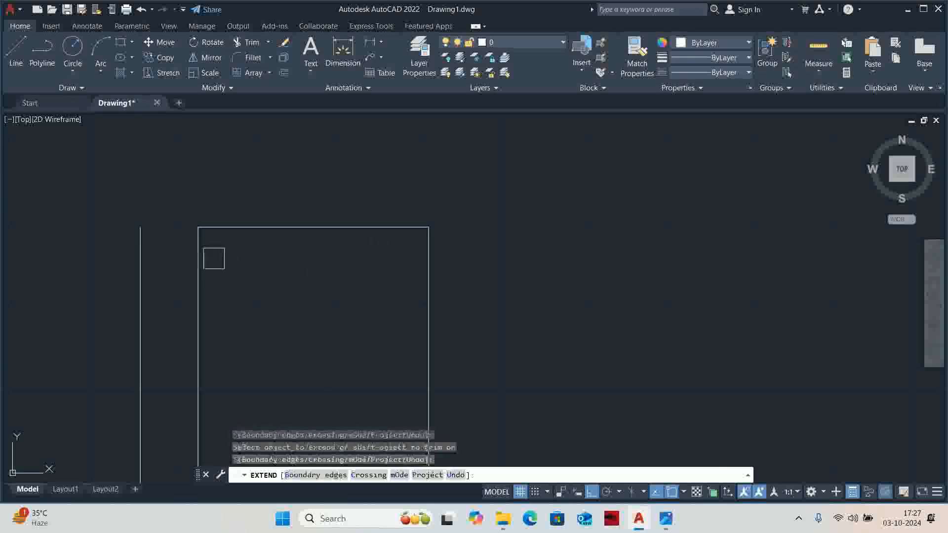
Step: Trim and delete the leftover construction verticals inside the rim, keeping only its outer edge and the two horizontal lines
scroll(206, 263, down, 5)
shift+click(183, 273)
scroll(203, 286, down, 4)
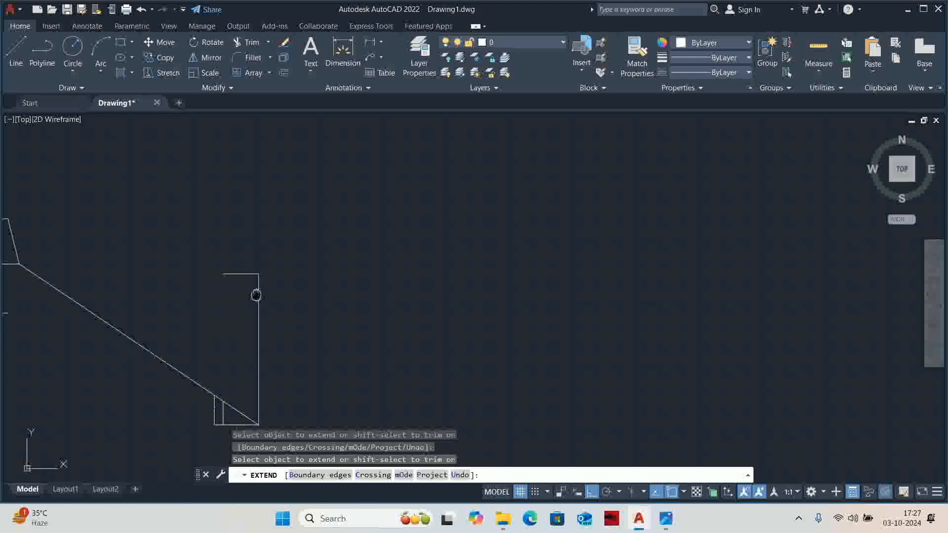
middle_drag(256, 296, 314, 237)
key(Escape)
key(Escape)
click(248, 283)
click(305, 395)
key(Delete)
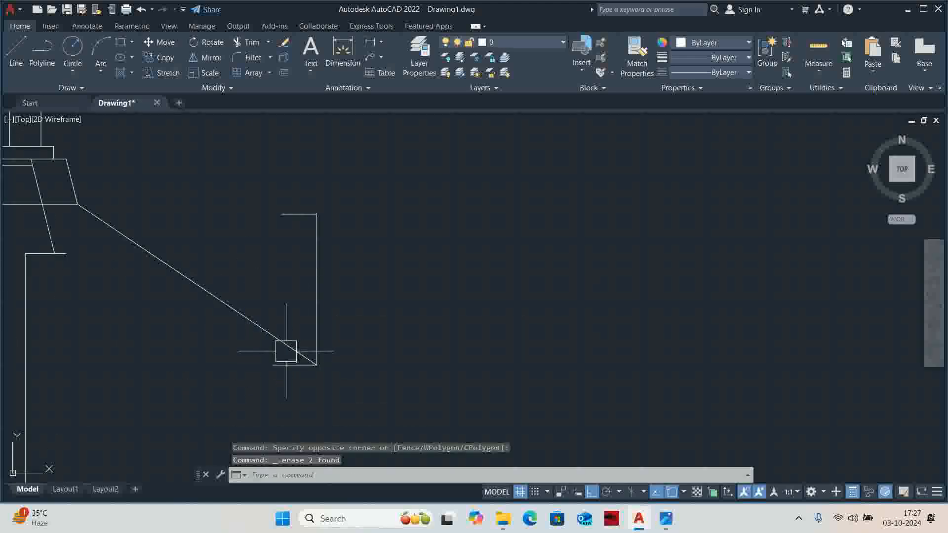
Step: Draw a slanted line joining the inner ends of the rim's lower and upper horizontal lines
text(l)
key(Return)
click(273, 365)
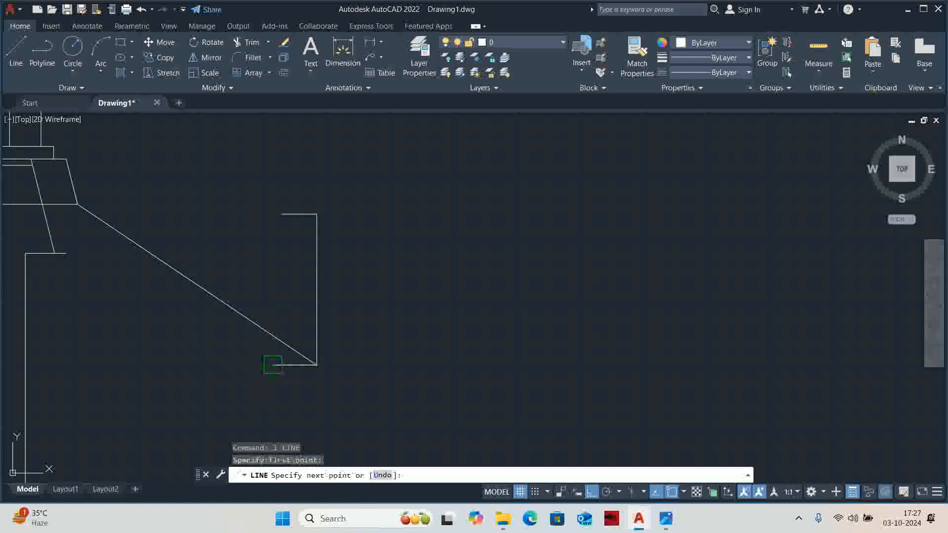
click(282, 214)
key(Escape)
scroll(292, 360, up, 2)
Step: Trim the slanted rim line and the sloping web line beyond their intersection
text(tr)
key(Return)
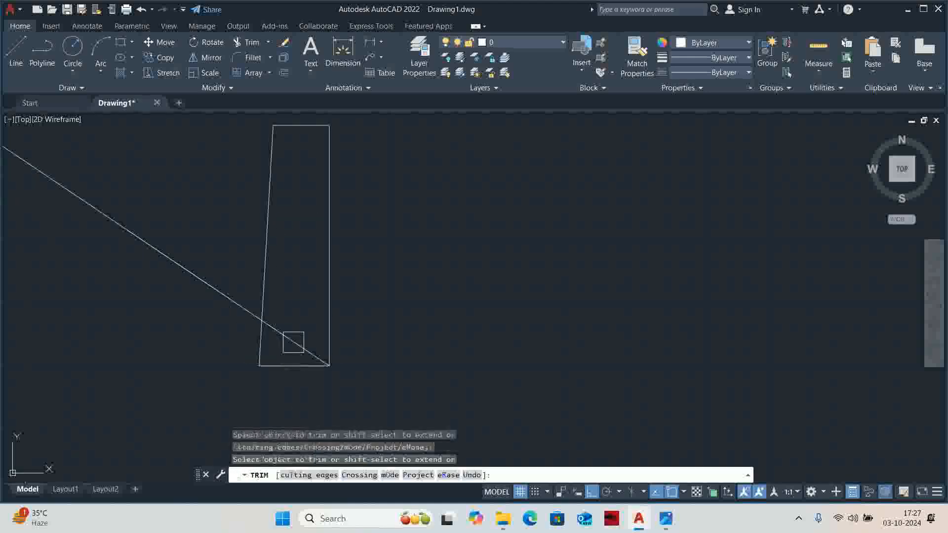
scroll(360, 349, down, 2)
middle_drag(360, 349, 449, 345)
scroll(445, 349, up, 2)
key(Escape)
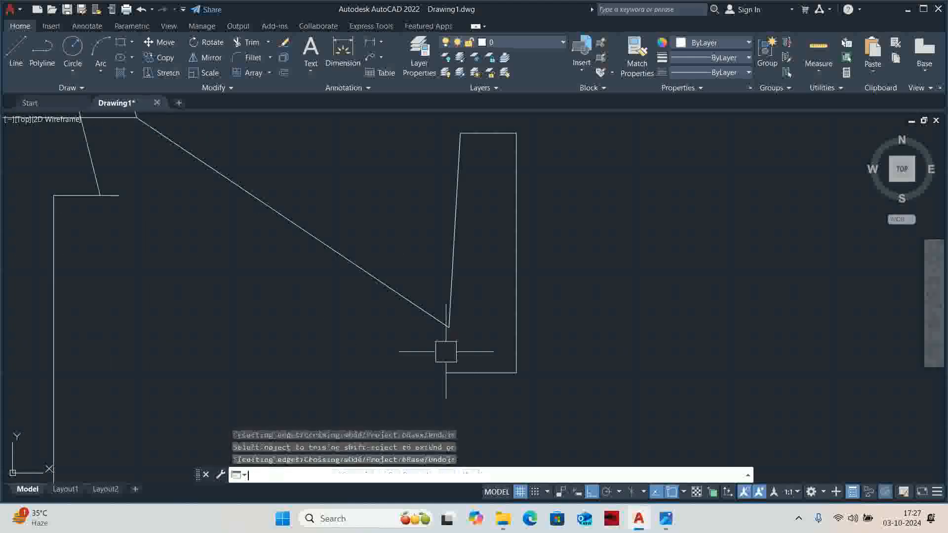
Step: Draw the web's lower sloping line from the rim's lower inner corner to the bottom end of the hub's taper line
text(l)
key(Return)
click(447, 374)
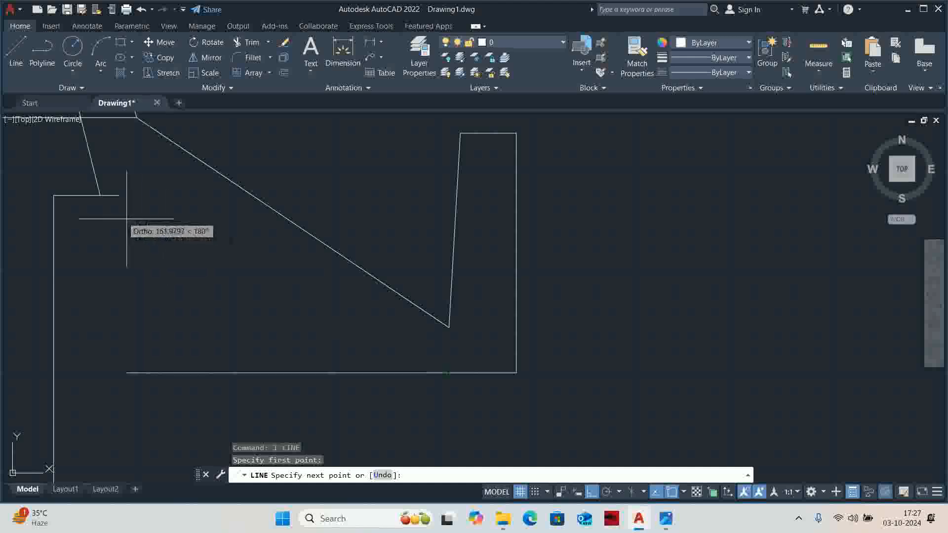
click(100, 196)
key(Escape)
scroll(112, 202, up, 3)
Step: Trim the hub's lower horizontal line where it overshoots the corner with the taper line
text(tr)
key(Return)
scroll(112, 174, down, 5)
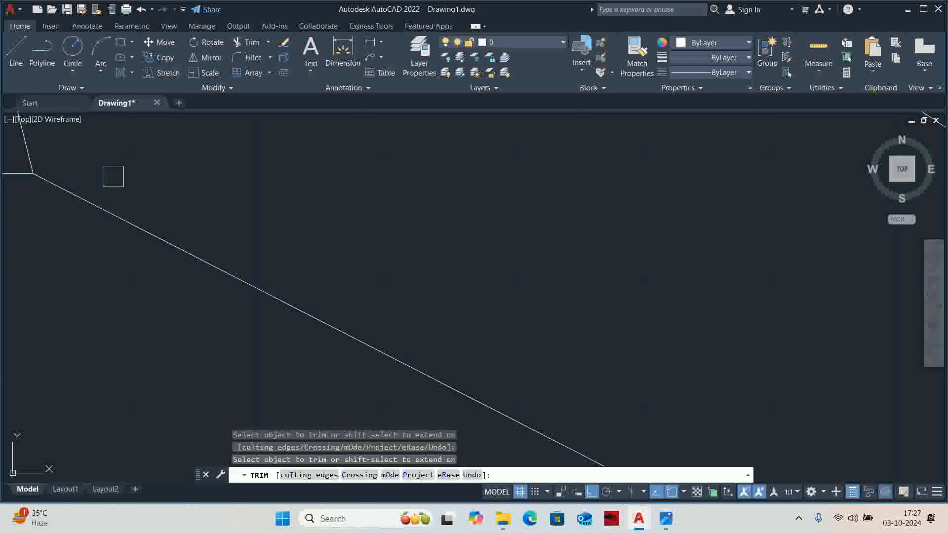
key(Escape)
scroll(126, 185, down, 4)
Step: Compare the outline with the reference image, and delete the horizontal construction line across the hub at the web's upper corner
key(alt+Tab)
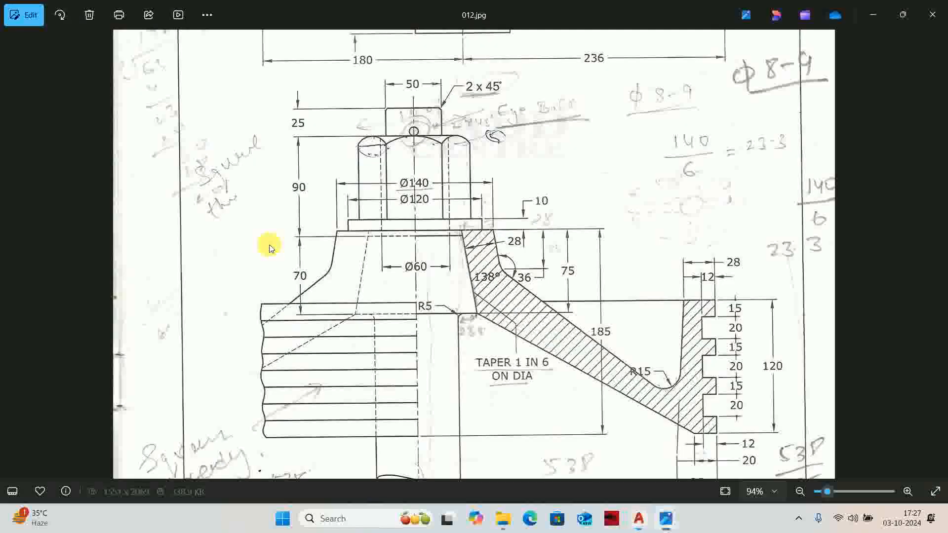
key(alt+Tab)
scroll(255, 207, up, 6)
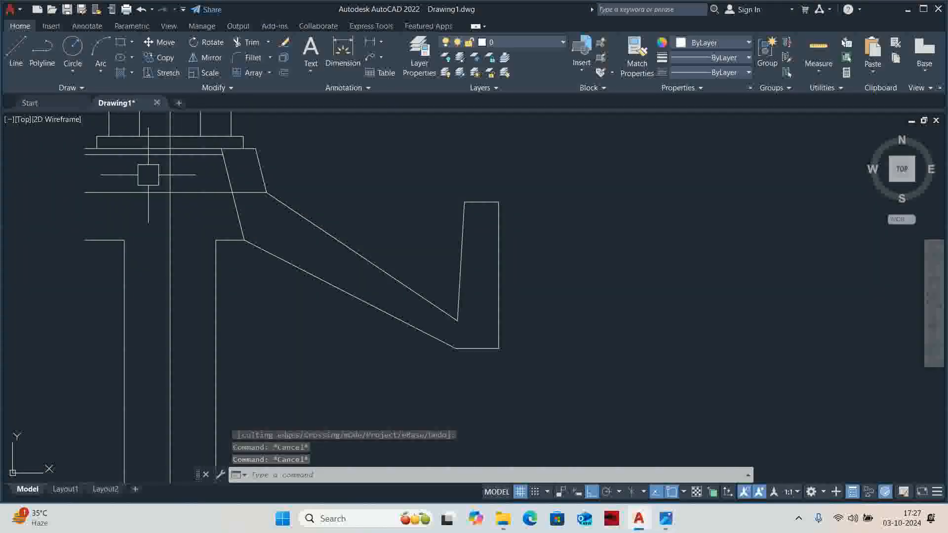
click(275, 206)
key(Delete)
scroll(353, 260, down, 3)
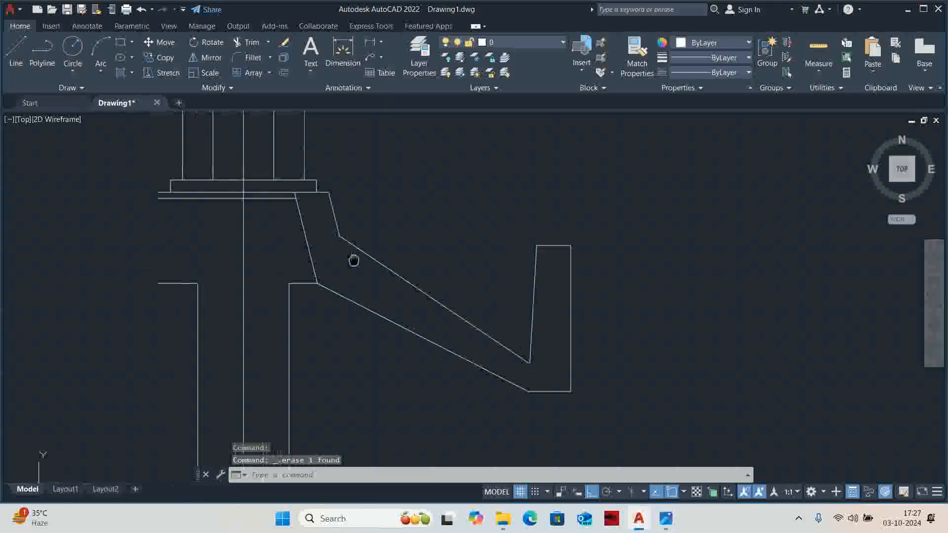
Step: Read the inner corner radius in the reference image, and fillet the upper web line and slanted rim line with radius 15
key(alt+Tab)
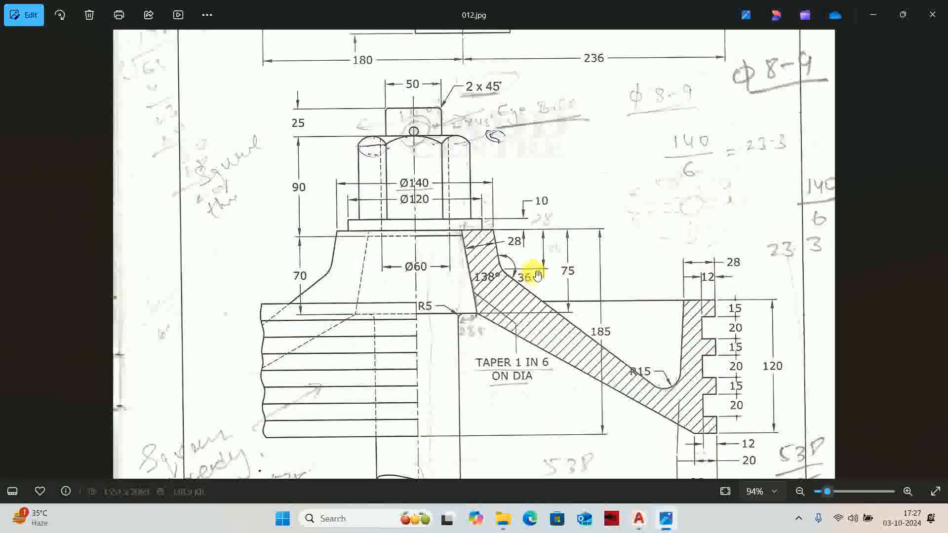
scroll(645, 381, up, 3)
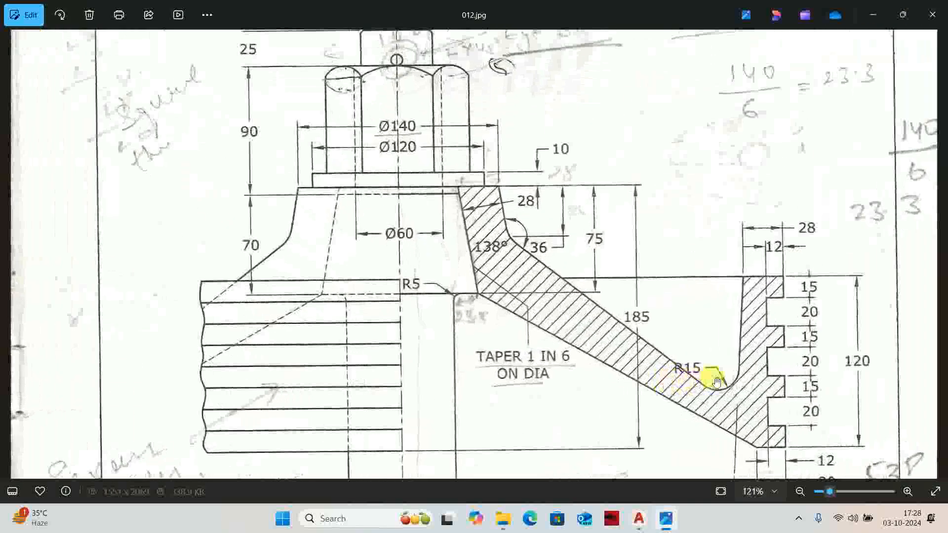
key(alt+Tab)
middle_drag(647, 376, 581, 349)
text(f)
key(Return)
text(r)
key(Return)
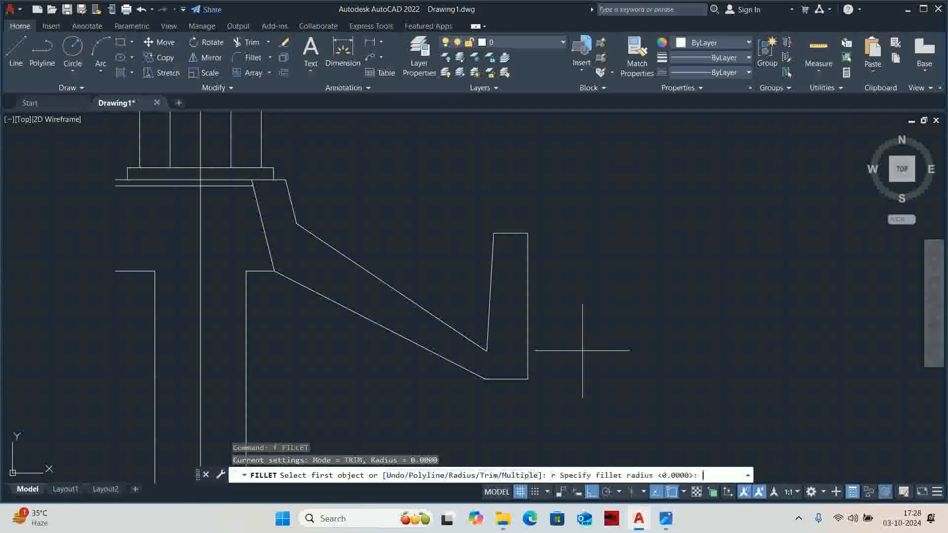
text(15)
key(Return)
scroll(463, 332, up, 2)
click(426, 325)
click(502, 326)
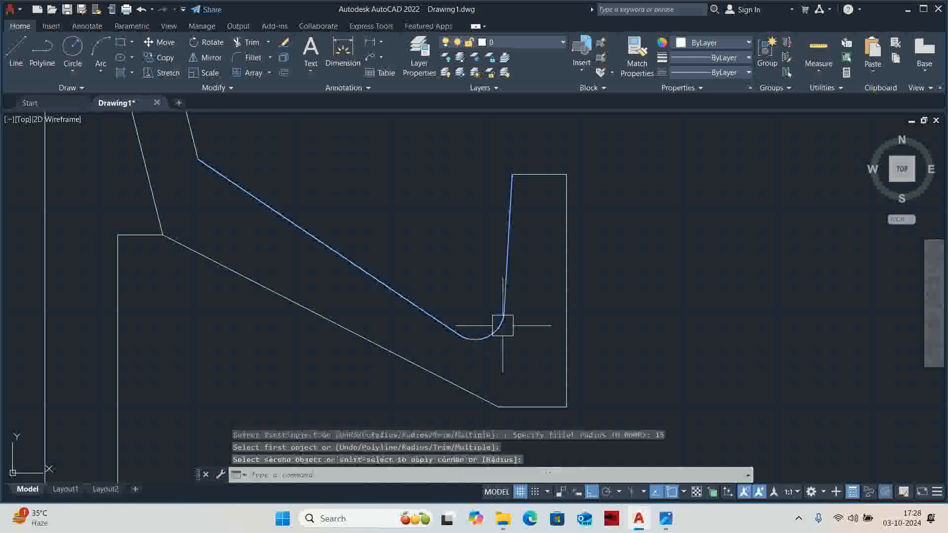
key(Return)
key(Escape)
key(Escape)
scroll(461, 280, down, 2)
Step: Read the groove dimensions in the reference image, and offset the rim's outer vertical edge inward by 12
key(alt+Tab)
scroll(599, 291, up, 2)
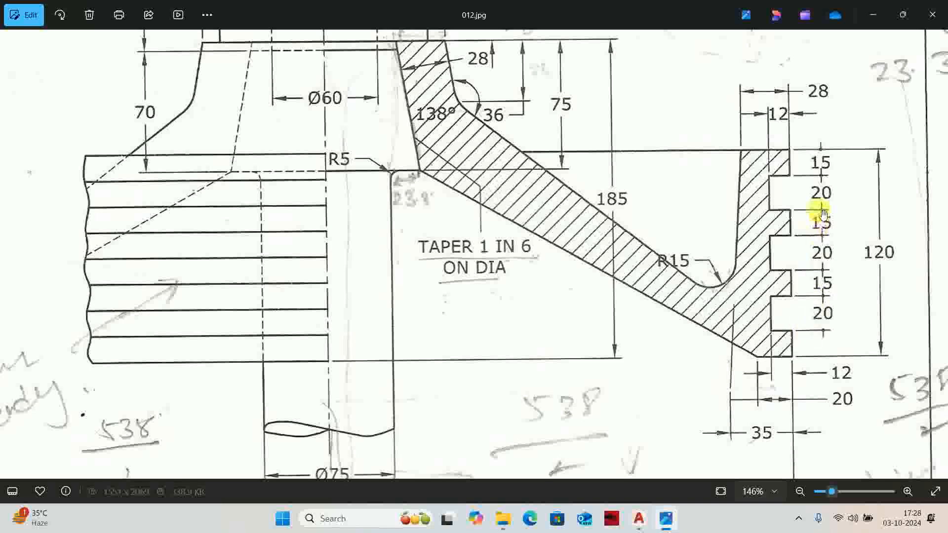
key(alt+Tab)
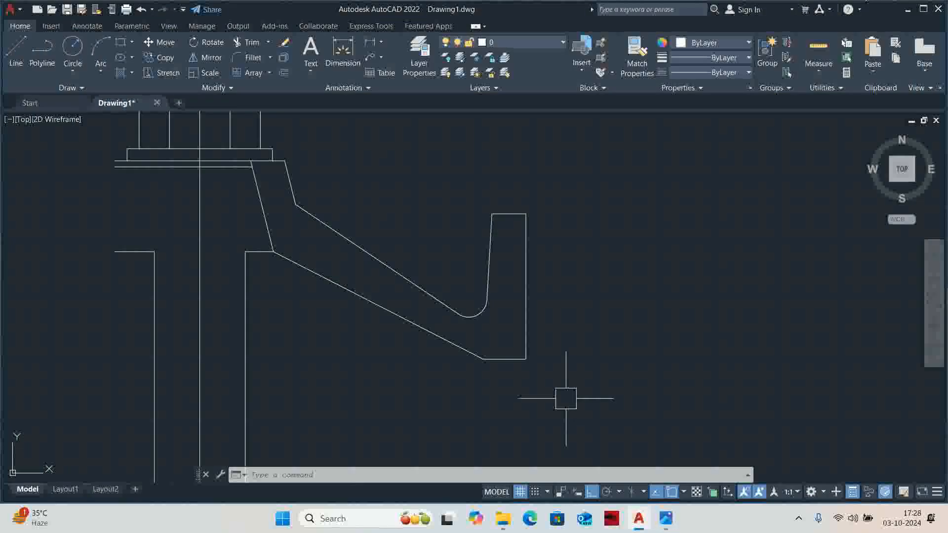
text(o)
key(Return)
text(1)
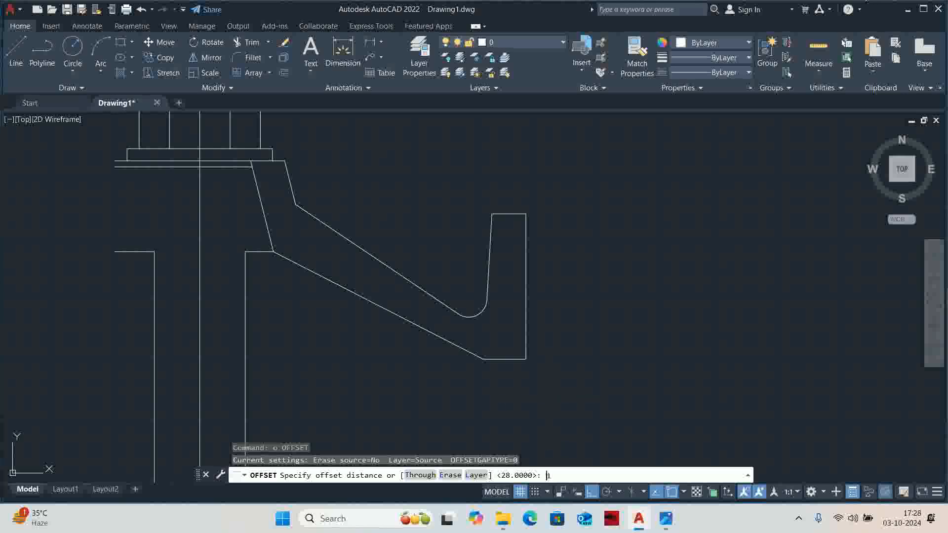
text(2)
key(Return)
scroll(547, 392, up, 2)
click(528, 346)
click(498, 324)
key(Return)
Step: Check the groove spacing in the reference image, and offset the rim's top edge downward by 15
key(Return)
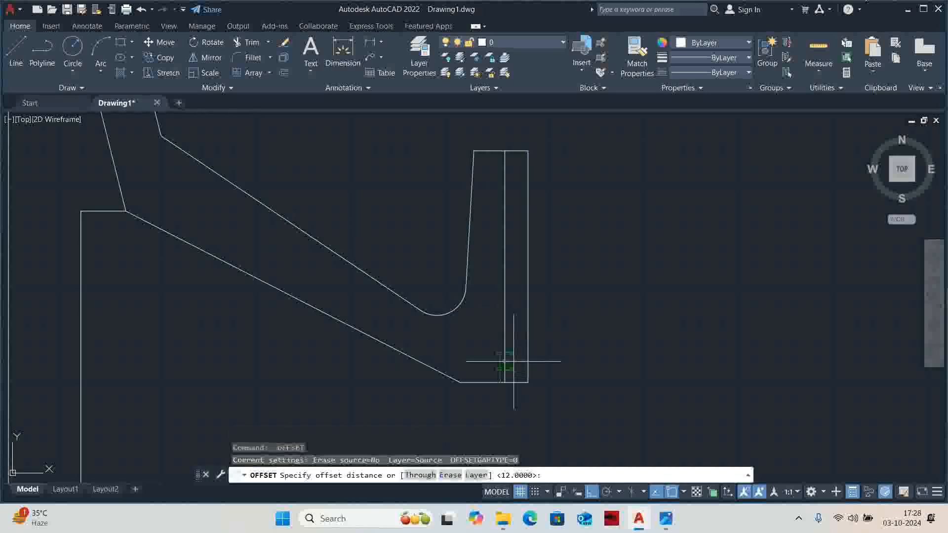
key(alt+Tab)
key(alt+Tab)
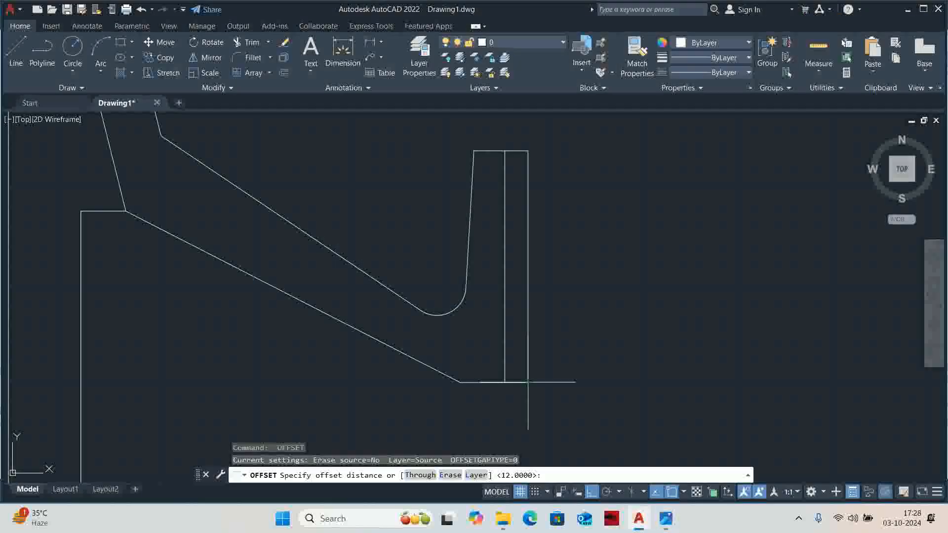
key(alt+Tab)
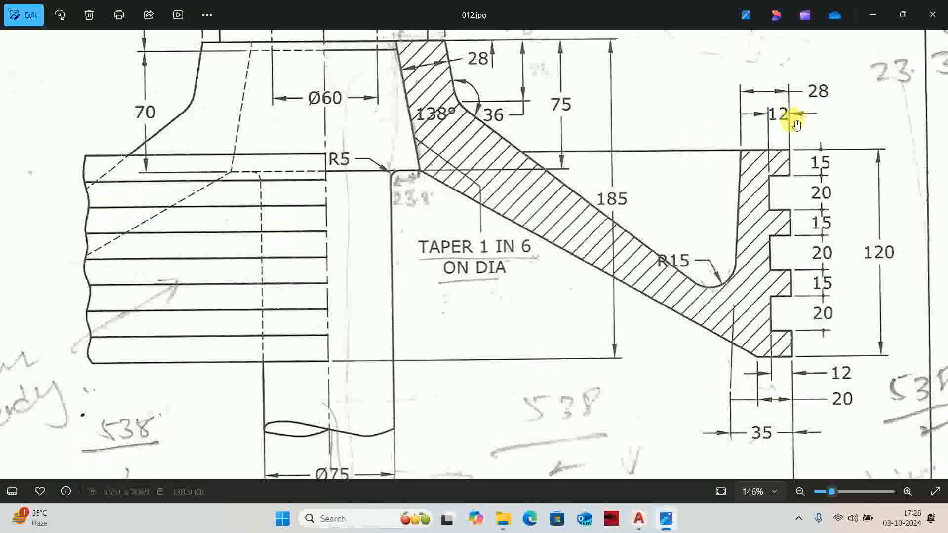
key(super)
key(Escape)
key(alt+Tab)
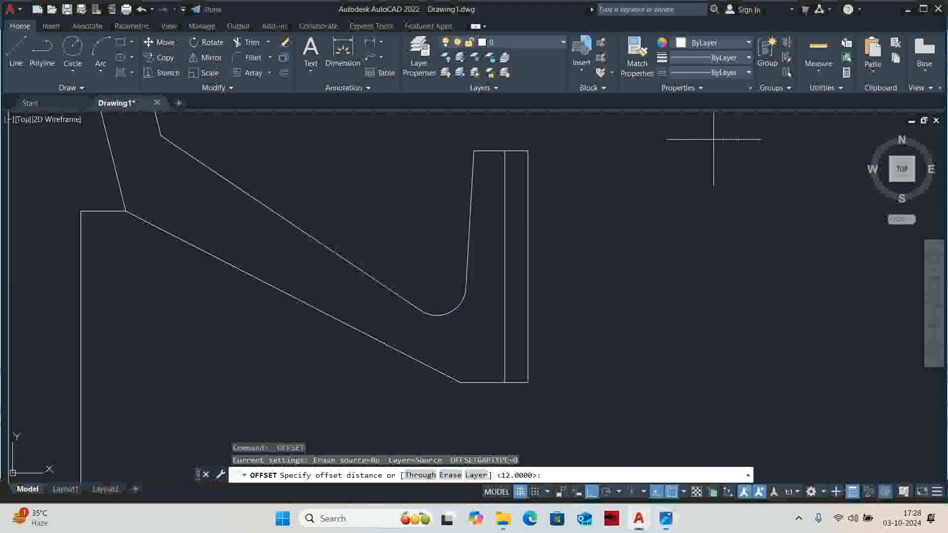
middle_drag(463, 201, 461, 258)
text(15)
key(Return)
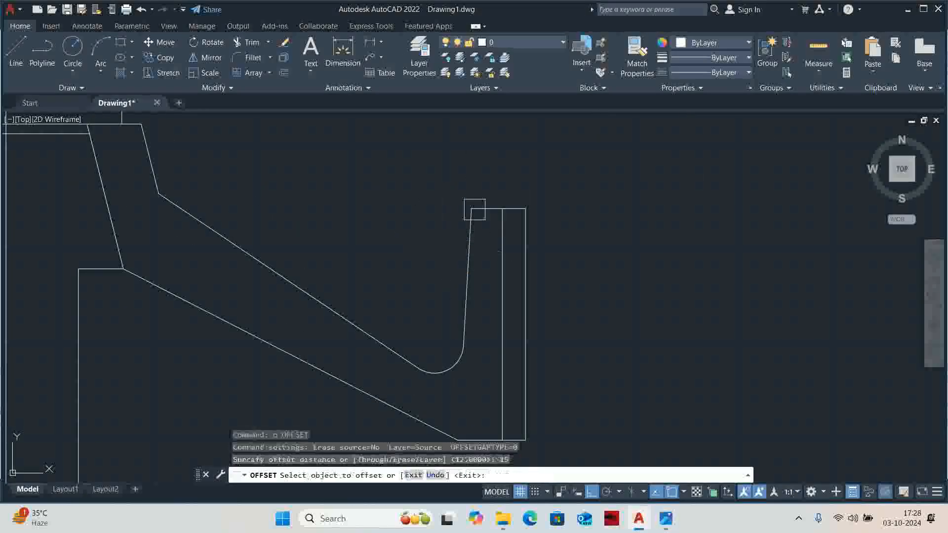
scroll(498, 204, up, 4)
click(550, 219)
click(540, 272)
key(Return)
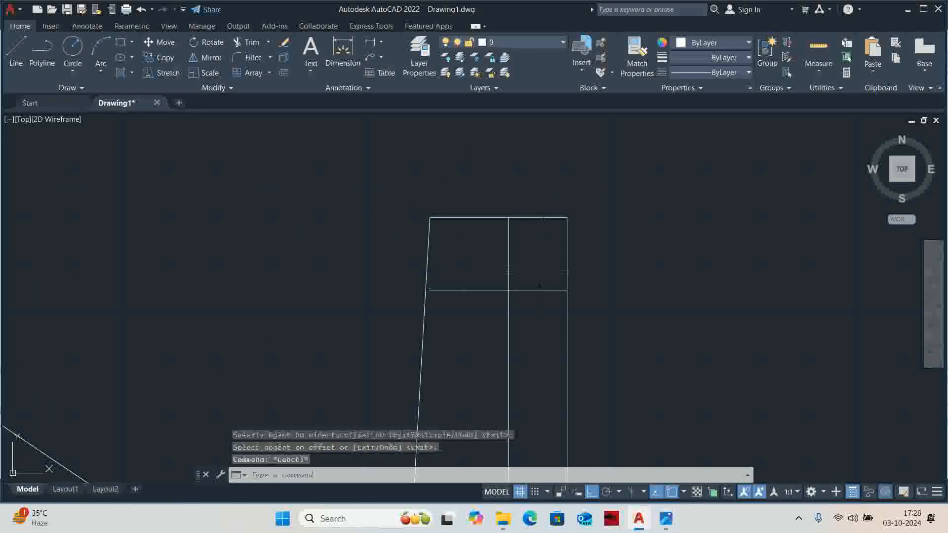
Step: Offset the new horizontal groove line downward by 20 to mark the groove's lower edge
key(Return)
text(2)
key(Return)
click(516, 290)
click(529, 333)
key(Escape)
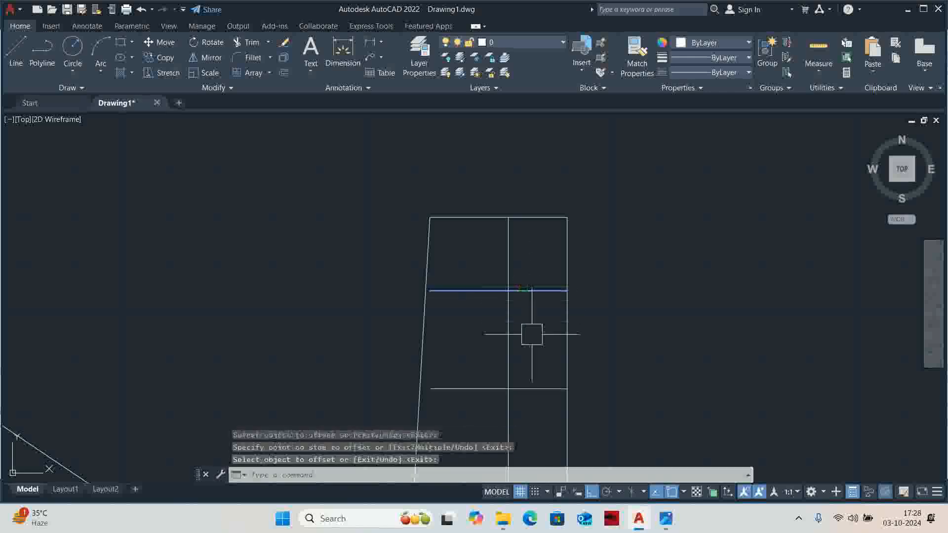
Step: Trim the rim lines around the two horizontal offsets to open the first rectangular groove in the outer edge
middle_drag(529, 332, 491, 311)
text(tr)
key(Return)
click(467, 232)
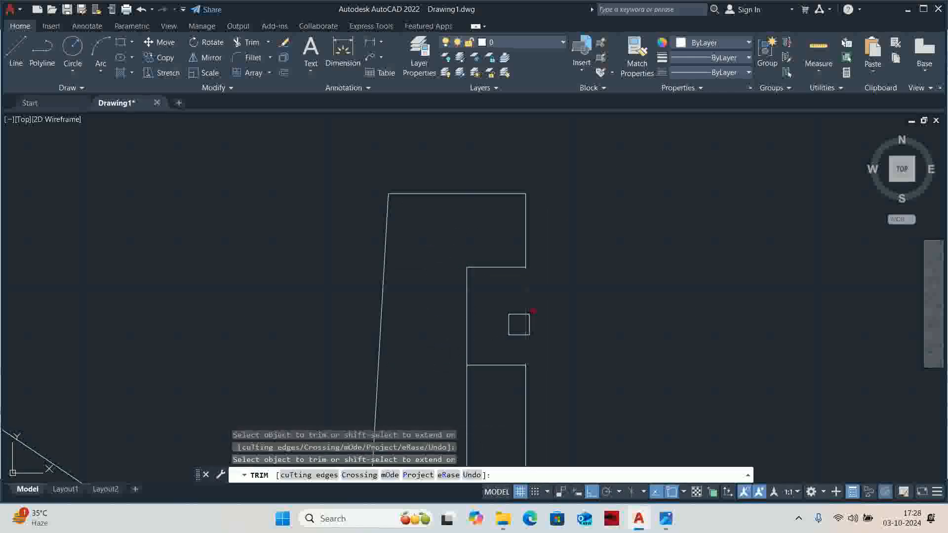
middle_drag(504, 330, 489, 257)
scroll(465, 296, down, 3)
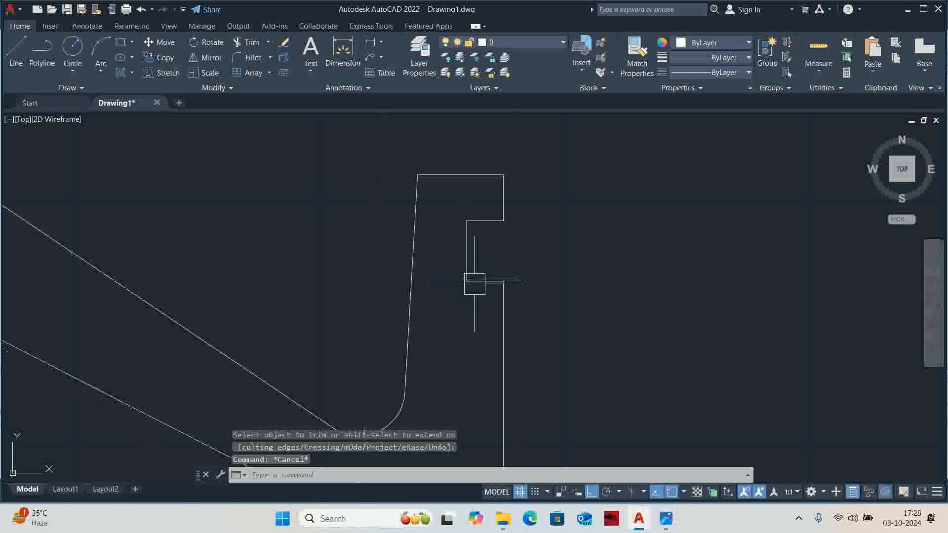
key(Escape)
text(co)
key(Return)
scroll(469, 259, up, 4)
click(474, 241)
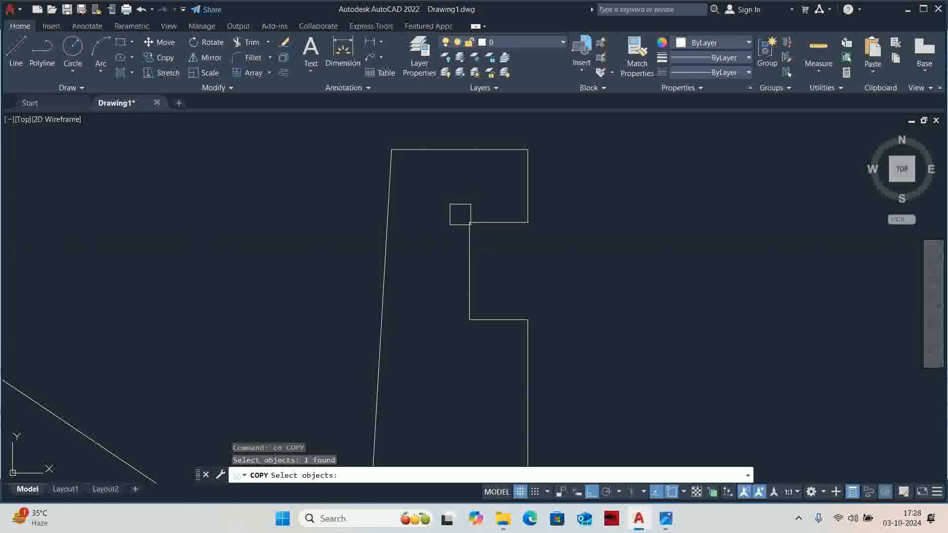
click(516, 321)
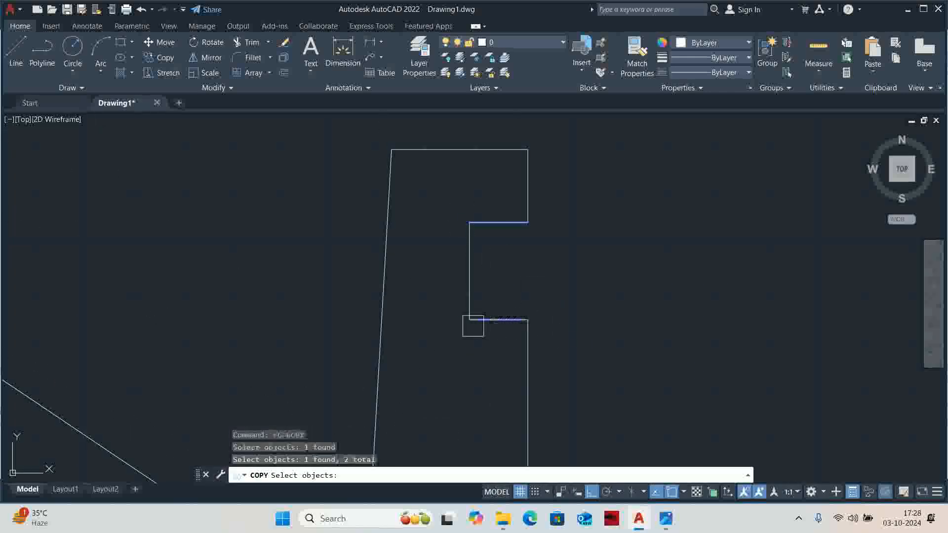
click(459, 278)
click(523, 196)
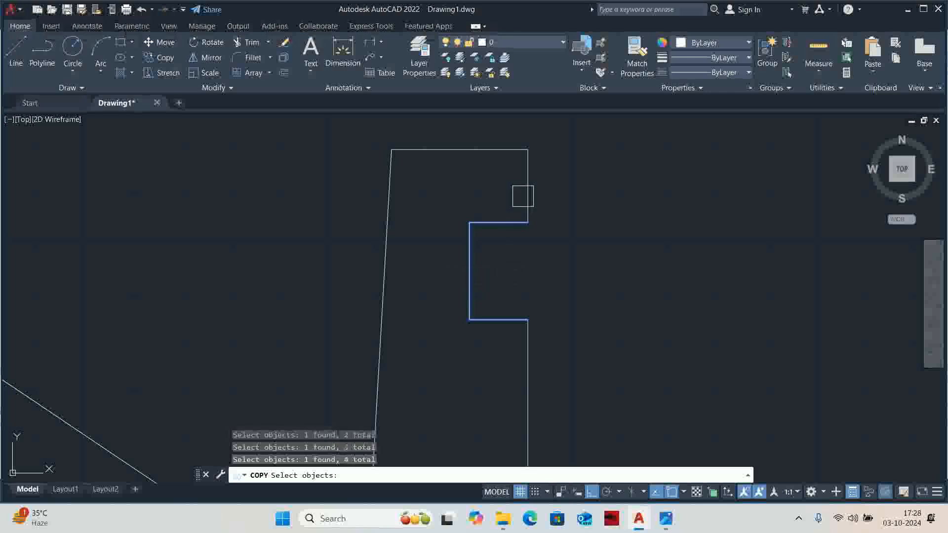
key(alt+Tab)
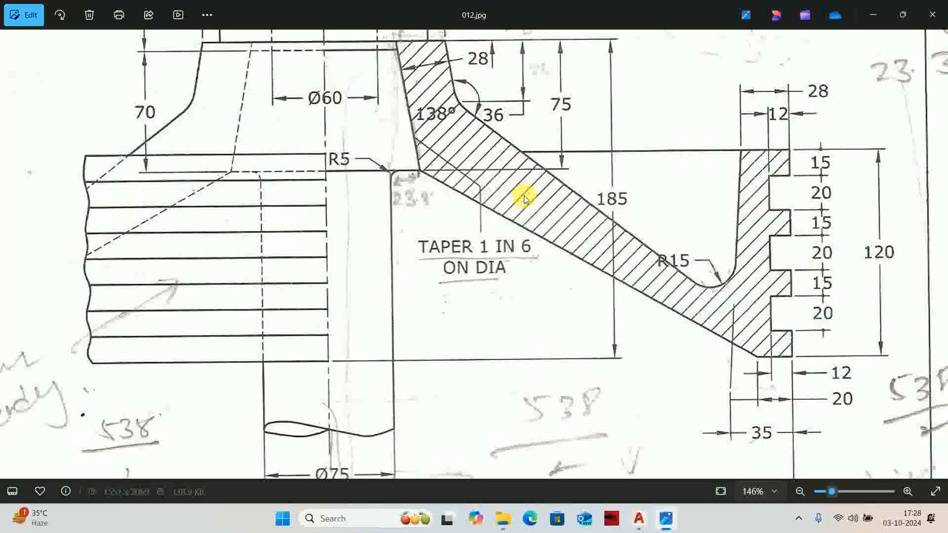
key(alt+Tab)
key(Escape)
key(Escape)
Step: Erase the rim's outer vertical line below the first groove, and copy the tooth-and-groove outline three times end to end down the rim
click(528, 350)
key(Delete)
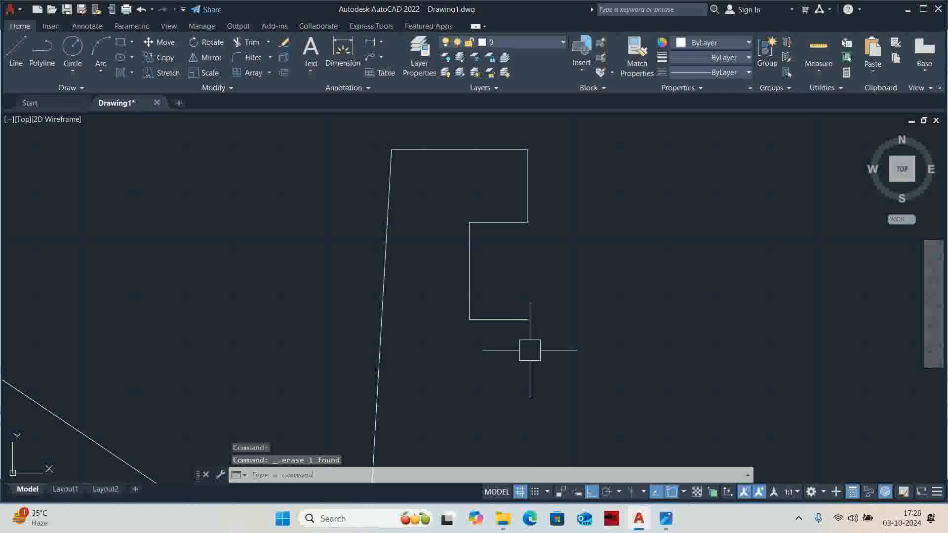
text(co)
key(Return)
click(557, 356)
click(457, 195)
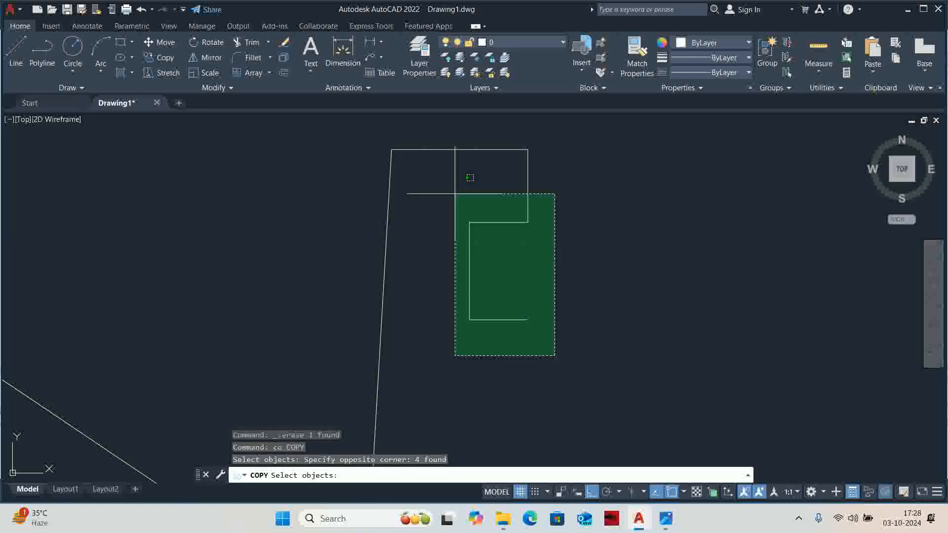
key(Return)
click(528, 150)
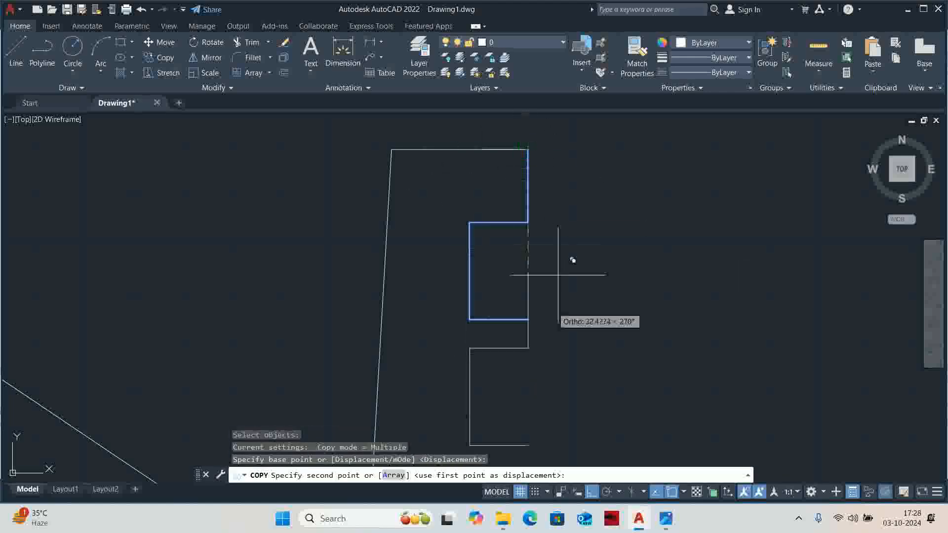
click(528, 320)
mouse_move(518, 360)
middle_down()
mouse_move(527, 328)
mouse_move(521, 181)
middle_up()
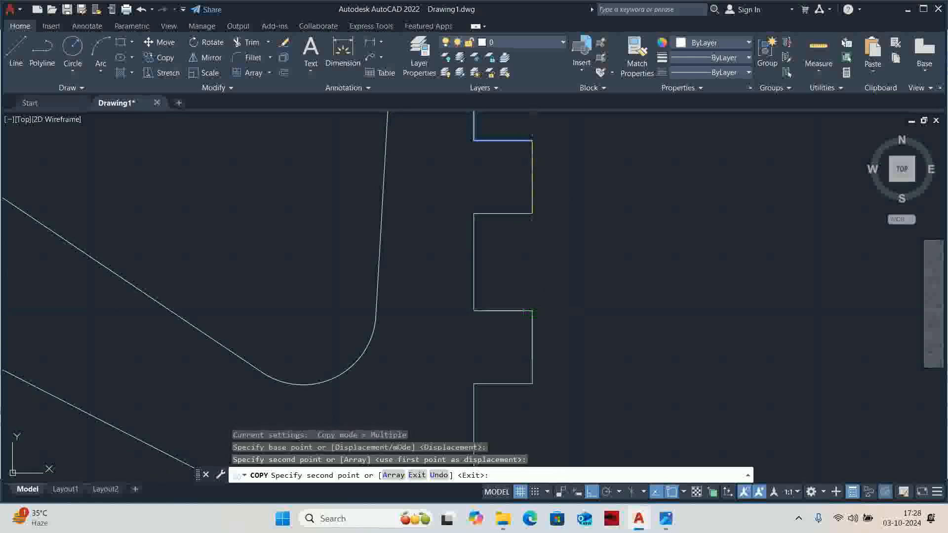
middle_drag(525, 334, 546, 254)
key(Escape)
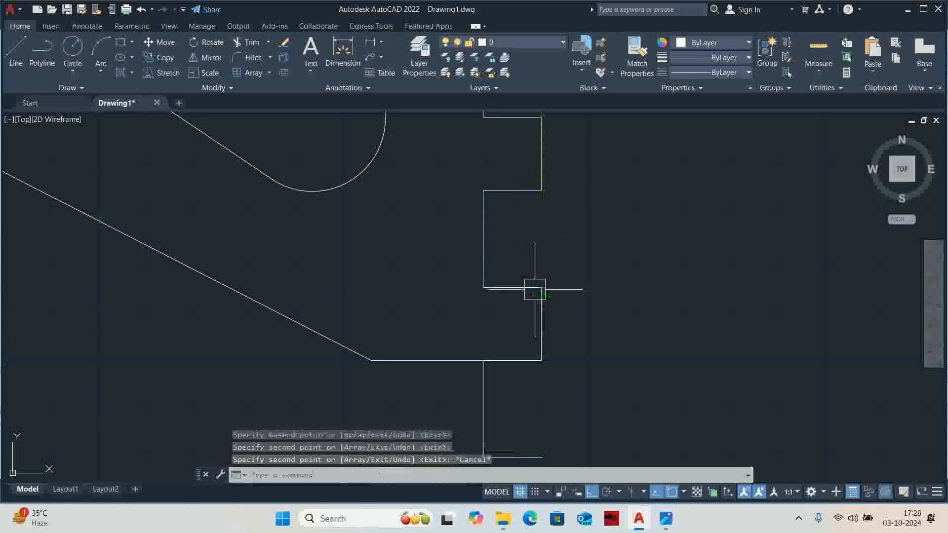
Step: Erase the three surplus groove lines that extend below the rim's bottom edge
click(443, 333)
scroll(562, 407, down, 4)
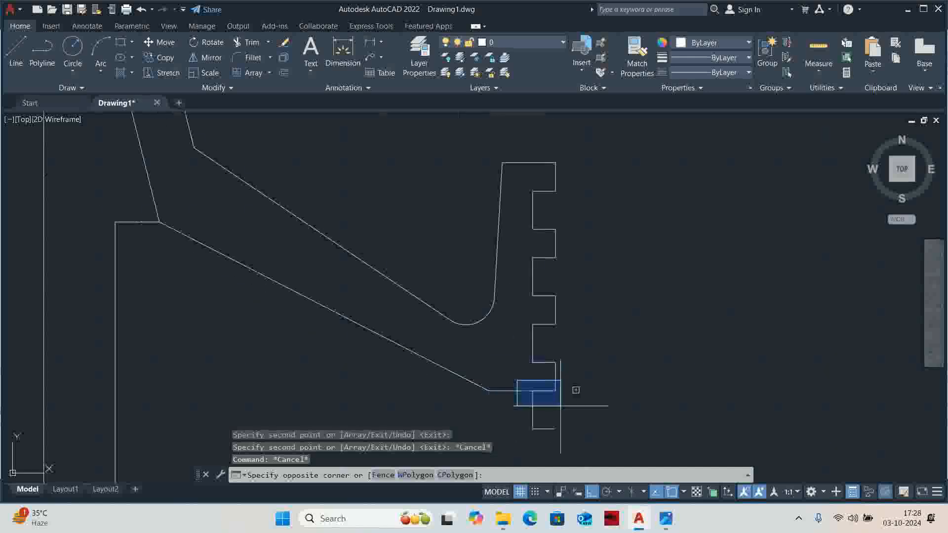
click(560, 406)
key(Delete)
Step: Check the hub corner in the reference image, and fillet the corner between the hub's outer edge and the sloping upper web line with radius 15
scroll(505, 308, down, 3)
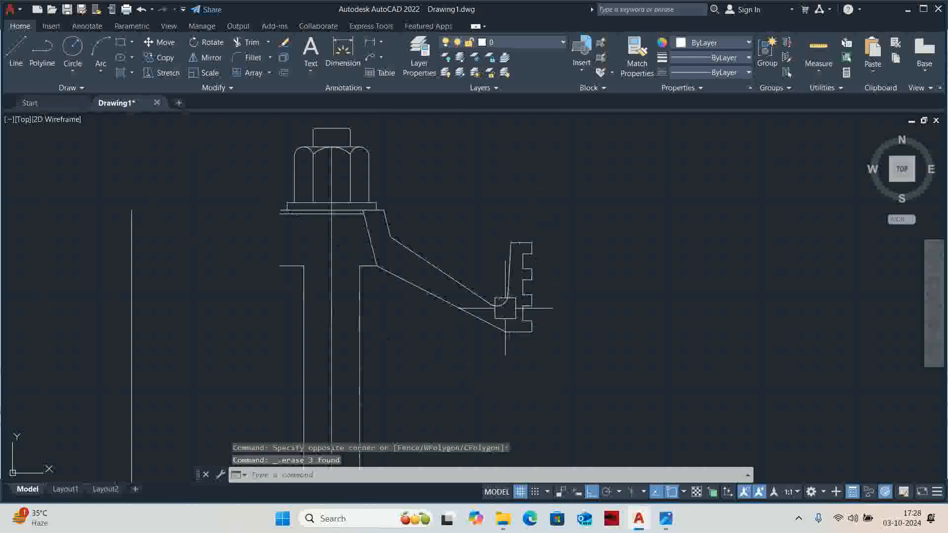
scroll(506, 308, down, 3)
key(alt+Tab)
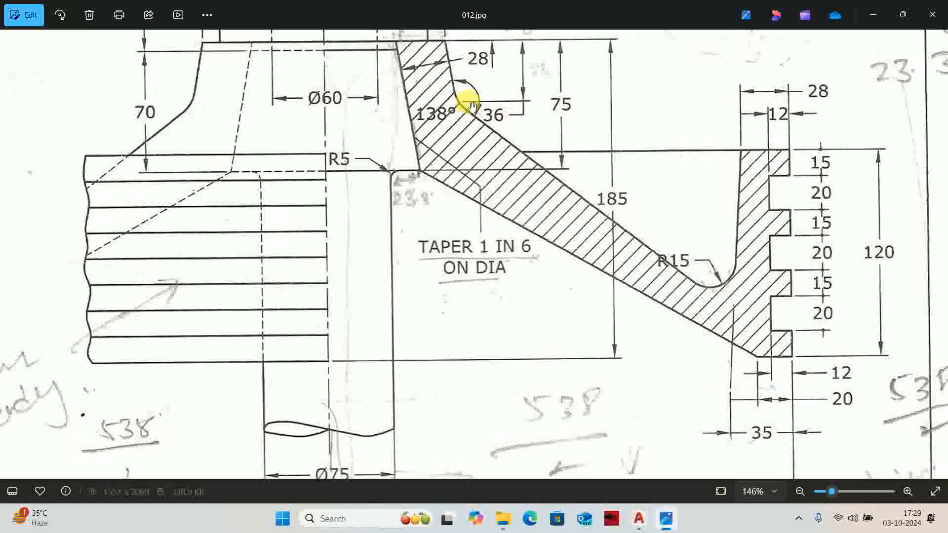
key(alt+Tab)
scroll(471, 264, up, 5)
text(f)
key(Return)
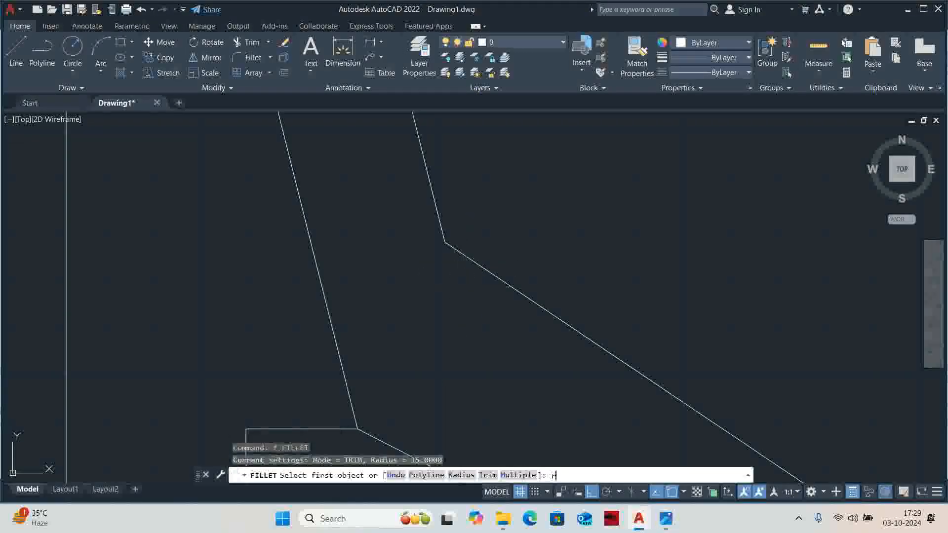
text(r)
key(Return)
text(15)
key(Return)
click(481, 266)
key(Escape)
key(Escape)
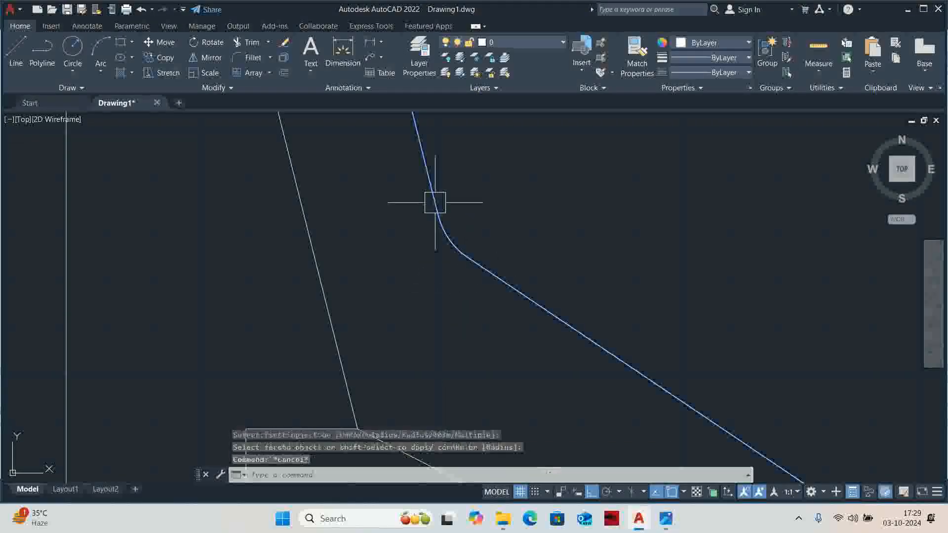
Step: Examine the whole front view in reference image 012.jpg to see which parts remain to draw beside the finished right half
scroll(459, 232, down, 5)
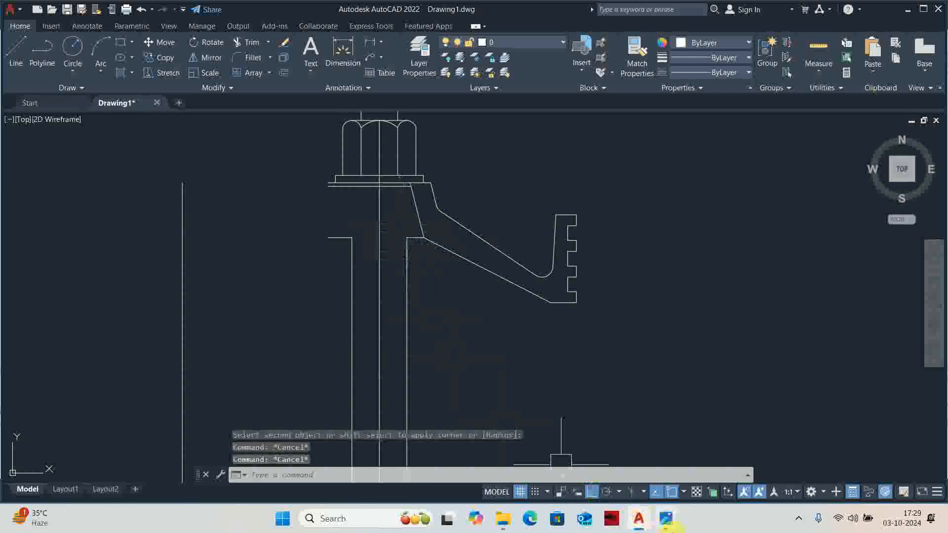
click(670, 525)
scroll(615, 183, down, 3)
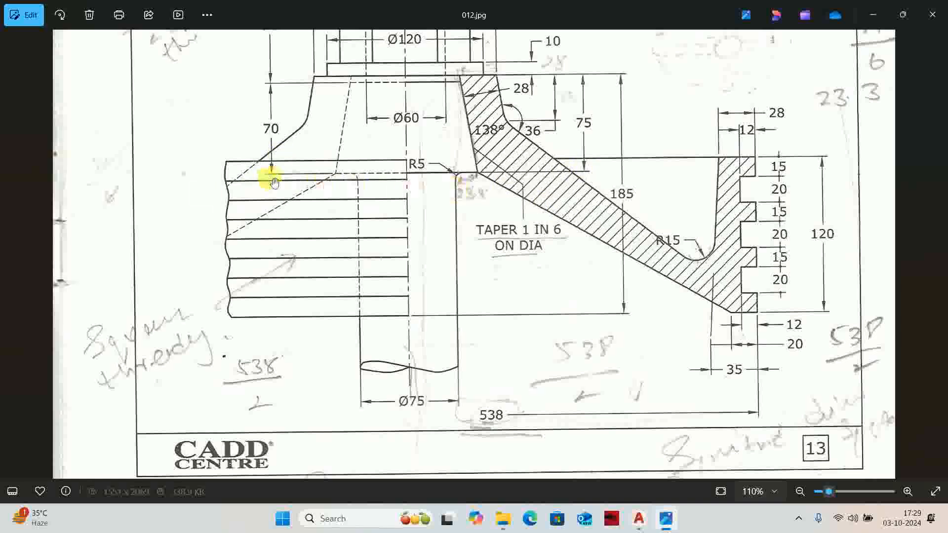
scroll(349, 193, down, 4)
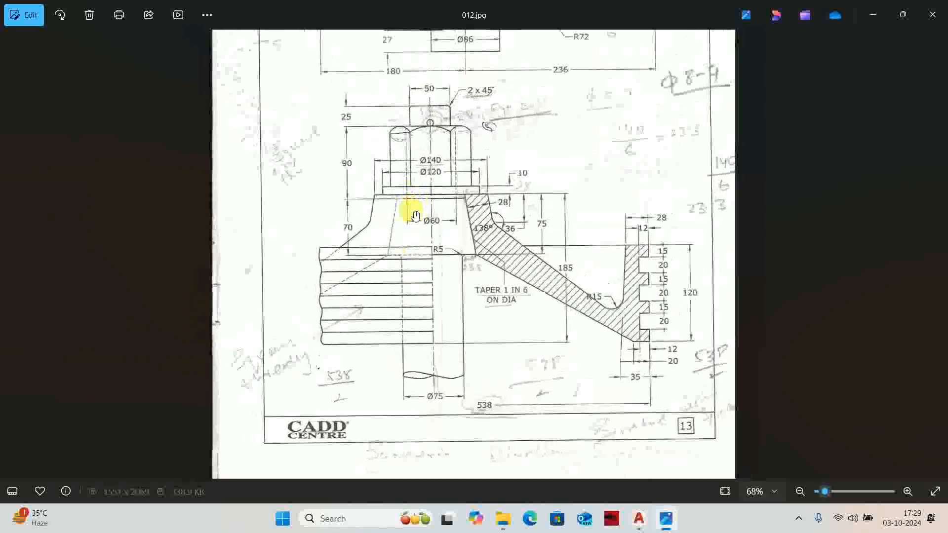
scroll(408, 212, up, 2)
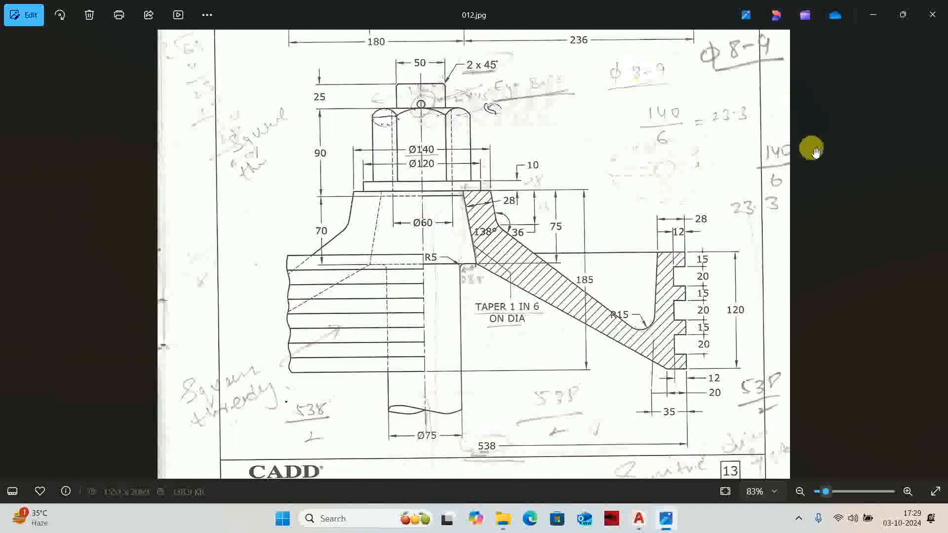